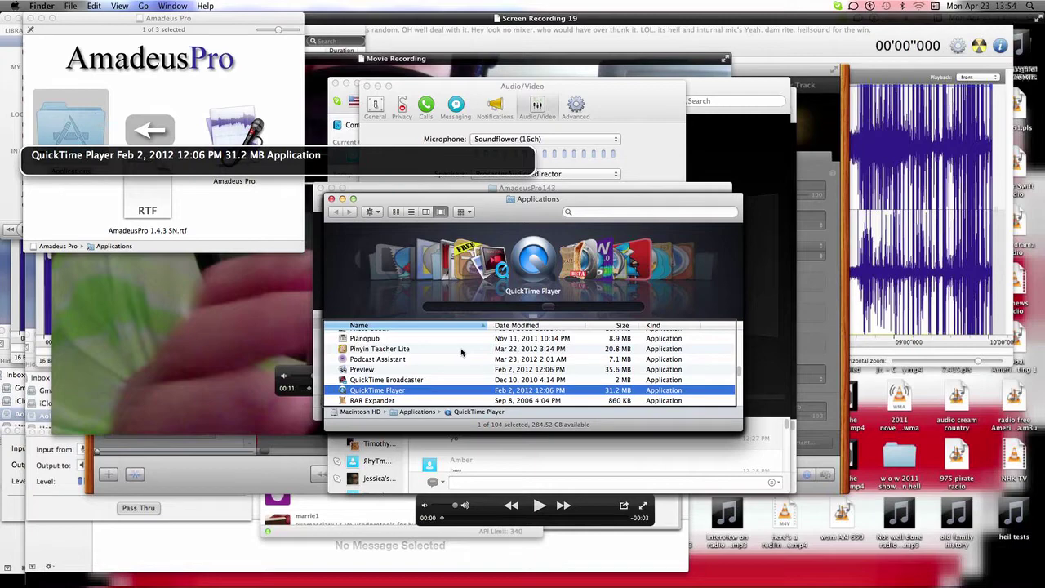
# - Find LadioCast in the Applications folder and open it
pyautogui.write('am')
pyautogui.press('Down')
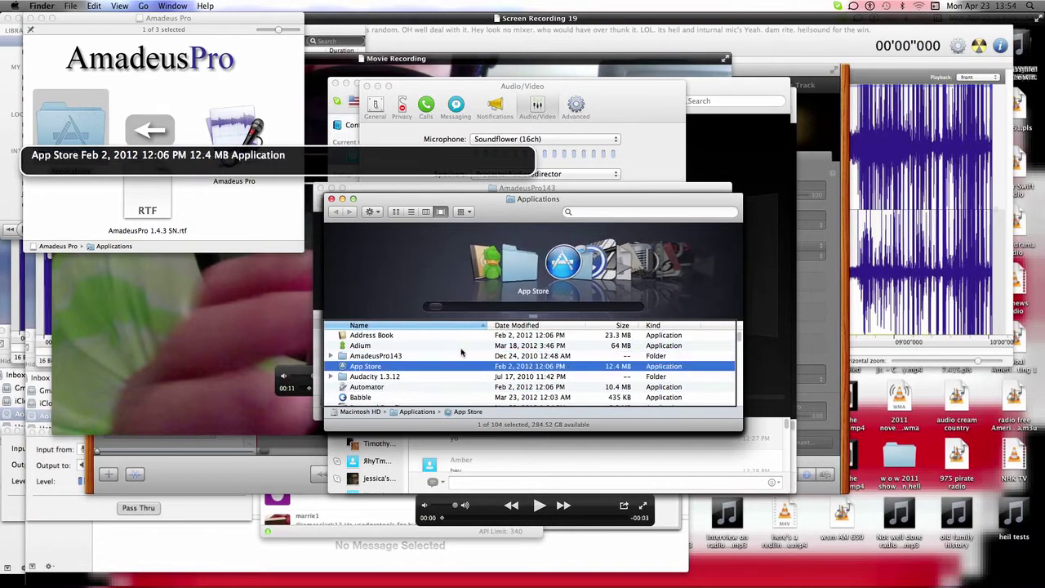
pyautogui.press('Up')
pyautogui.press('Down')
pyautogui.press('Down')
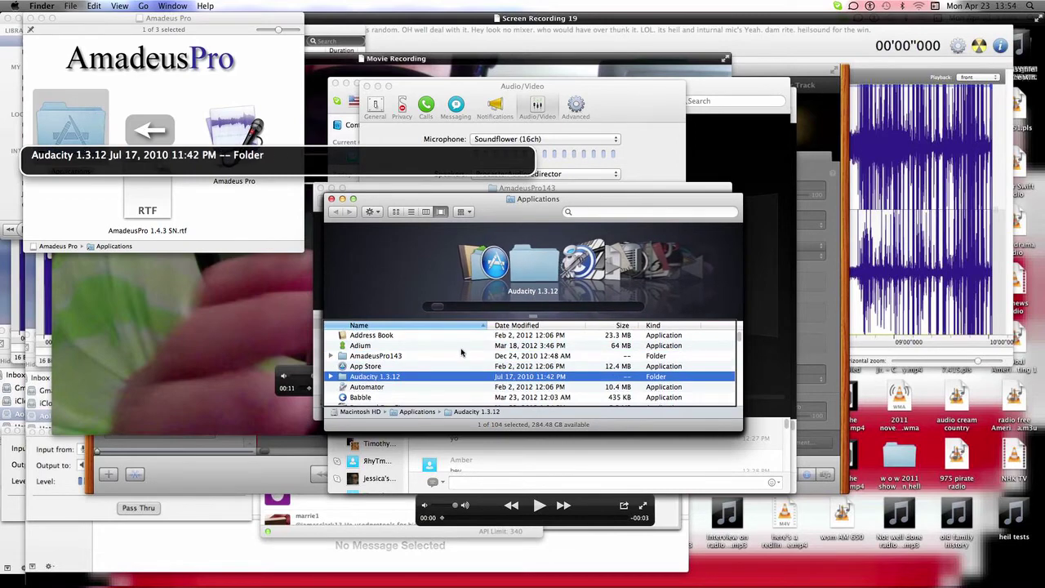
pyautogui.write('l')
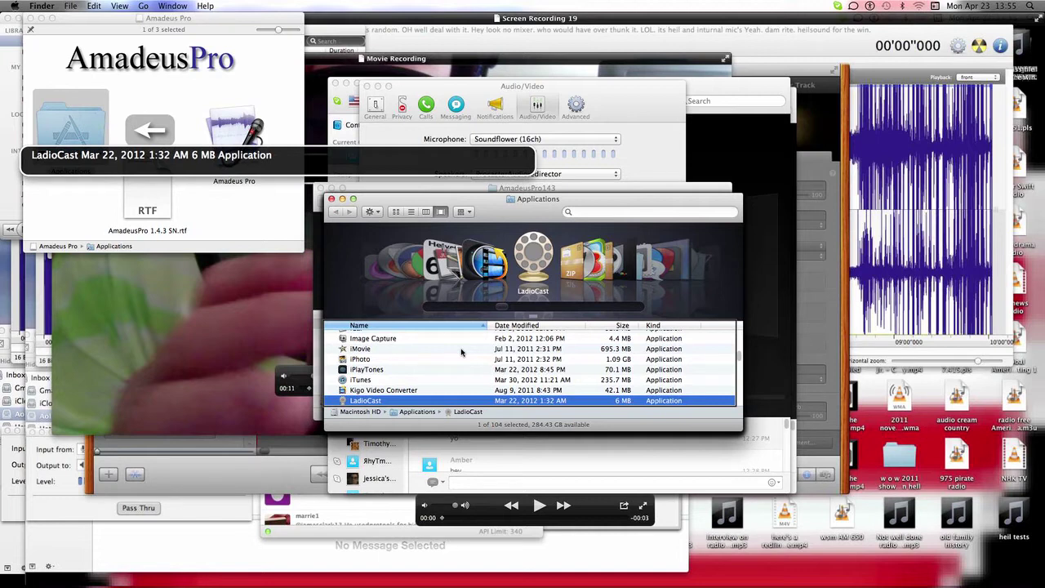
pyautogui.press('super+o')
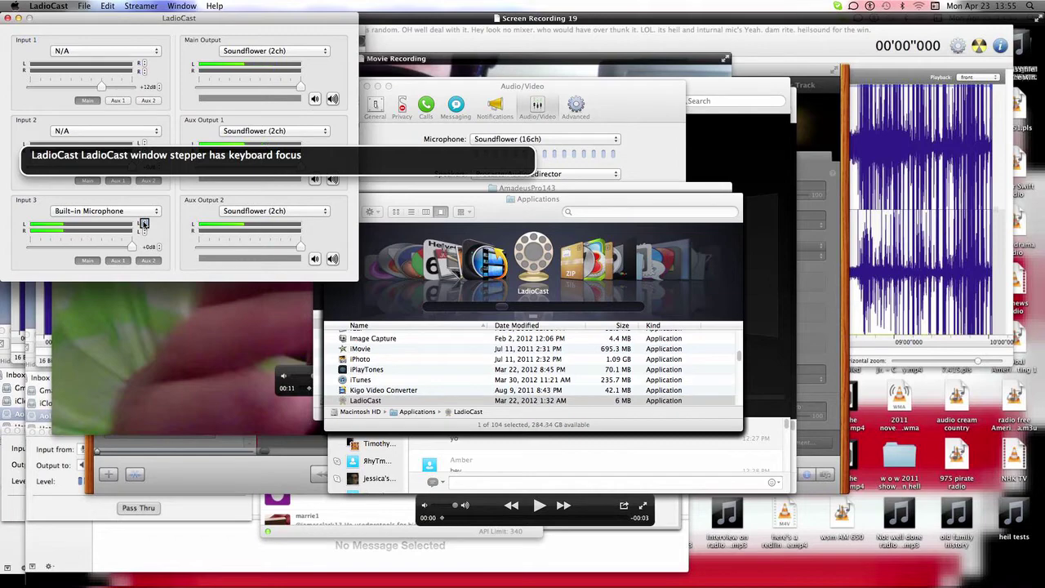
# - Switch to GarageBand and select the Jingles track in the podcast project
pyautogui.press('super+Tab')
pyautogui.press('super+Tab')
pyautogui.press('super+Tab')
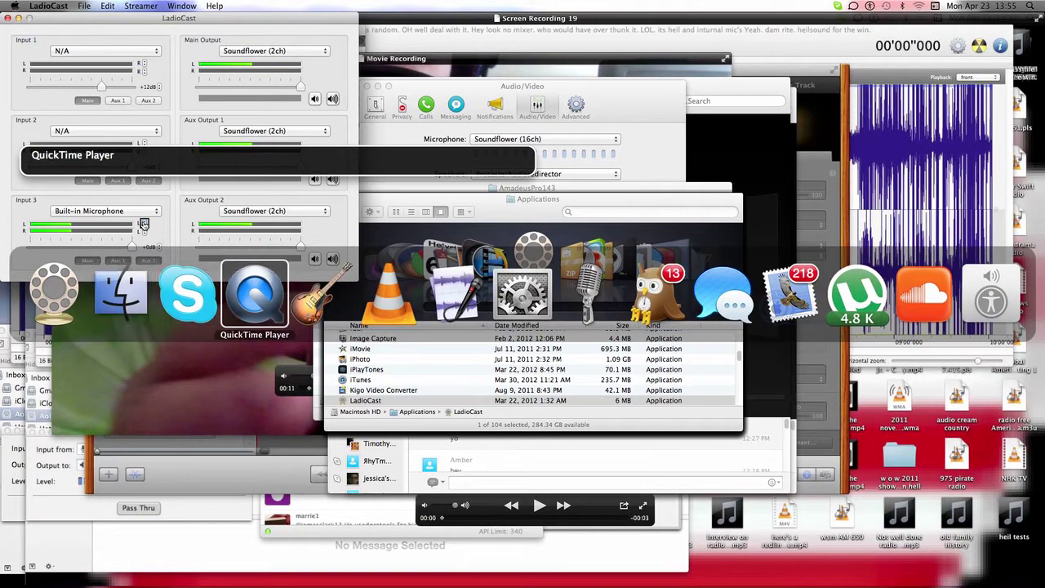
pyautogui.press('super+Tab')
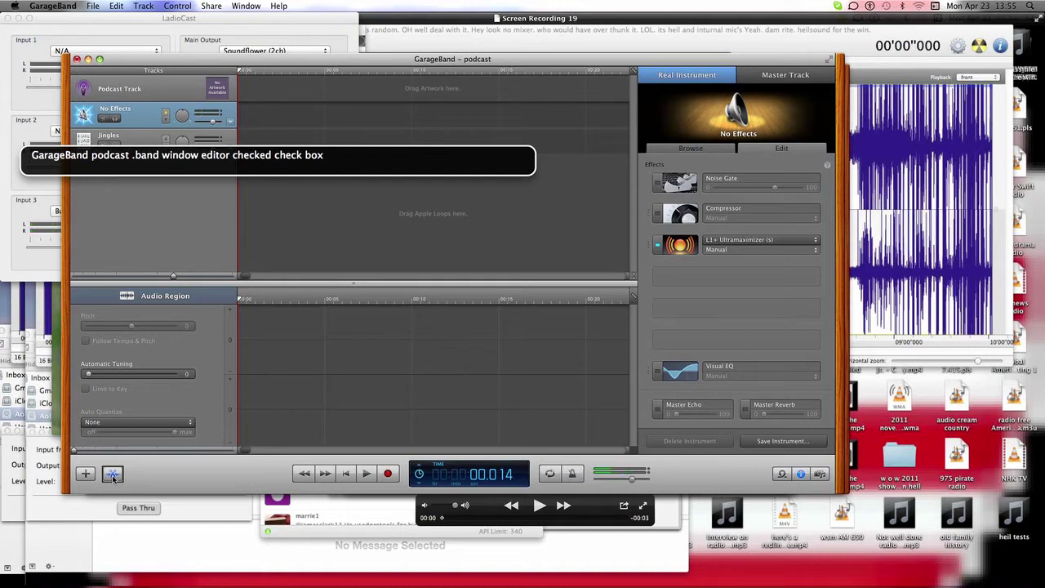
pyautogui.press('Down')
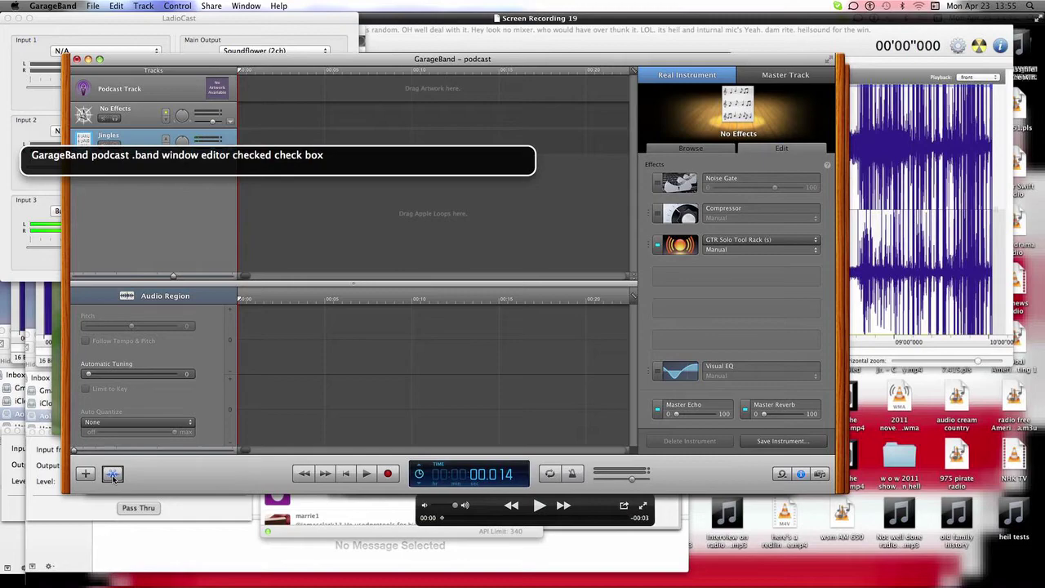
# - Return to LadioCast and set the left channel routing of Input 3, the Built-in Microphone, to C
pyautogui.press('super+Tab')
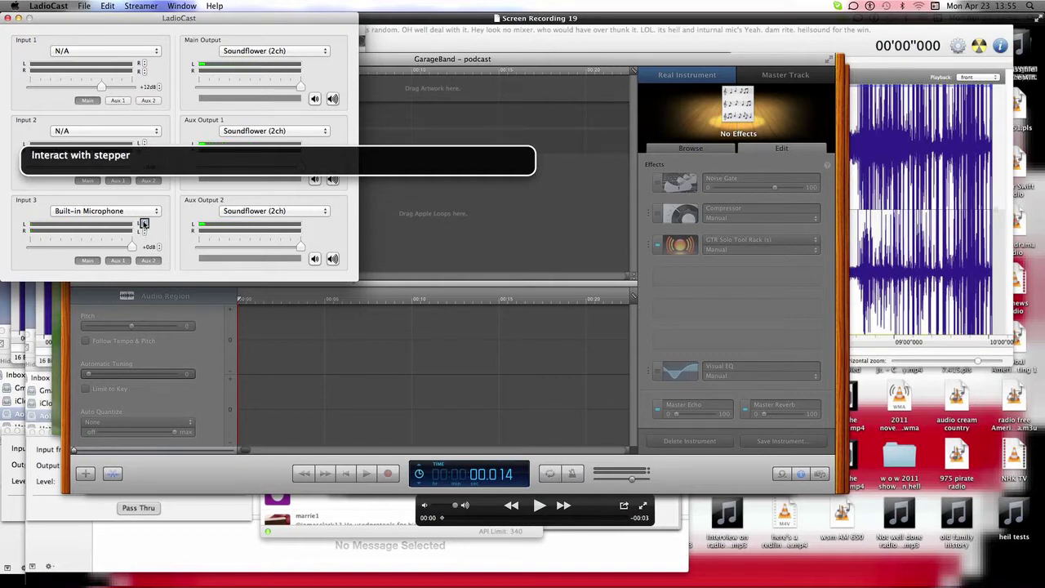
pyautogui.click(143, 224)
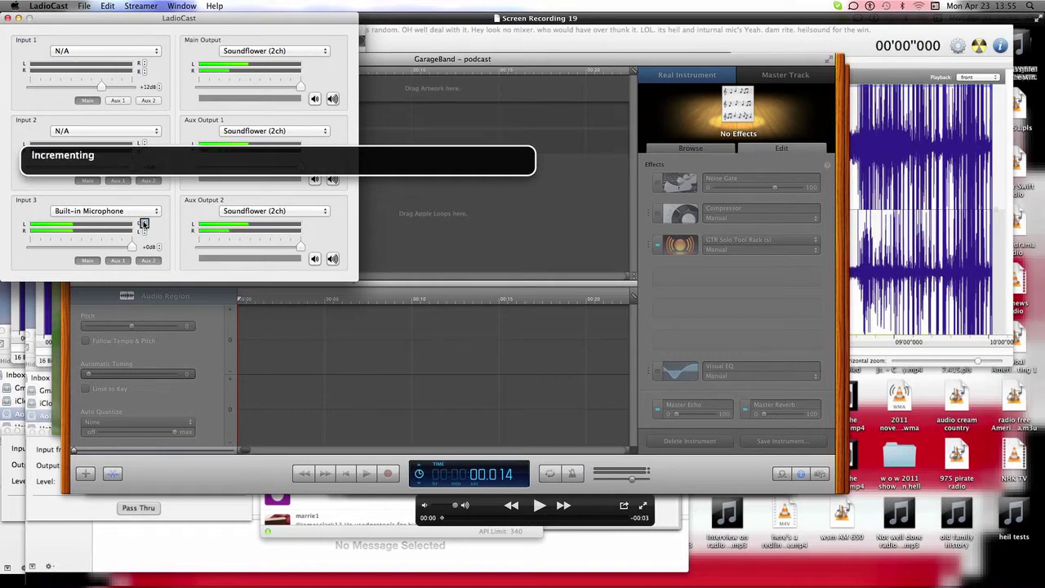
pyautogui.hotkey('ctrl', 'alt', 'Down')
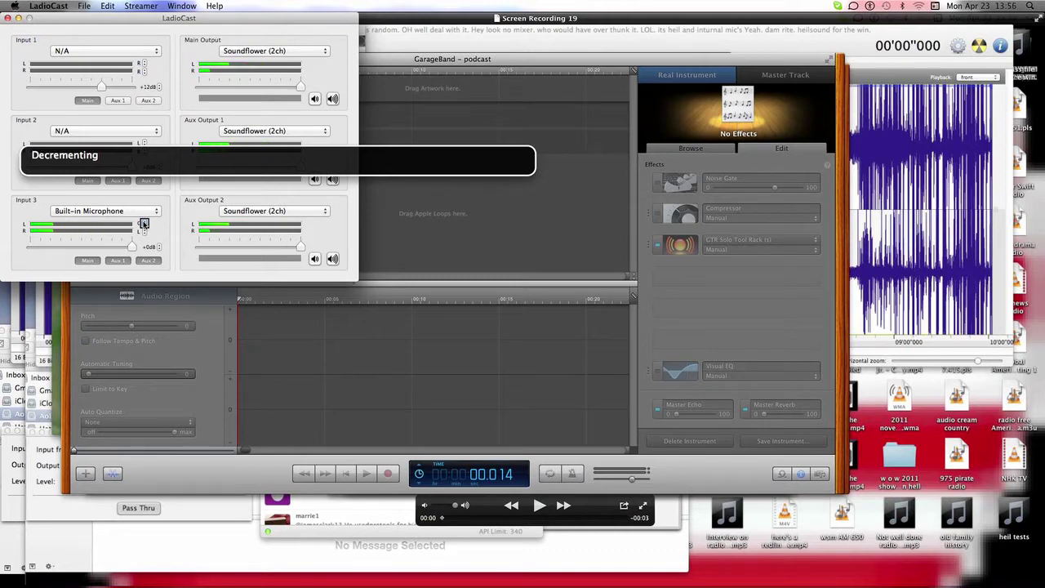
# - Hide LadioCast and select the No Effects track in GarageBand
pyautogui.press('super+Tab')
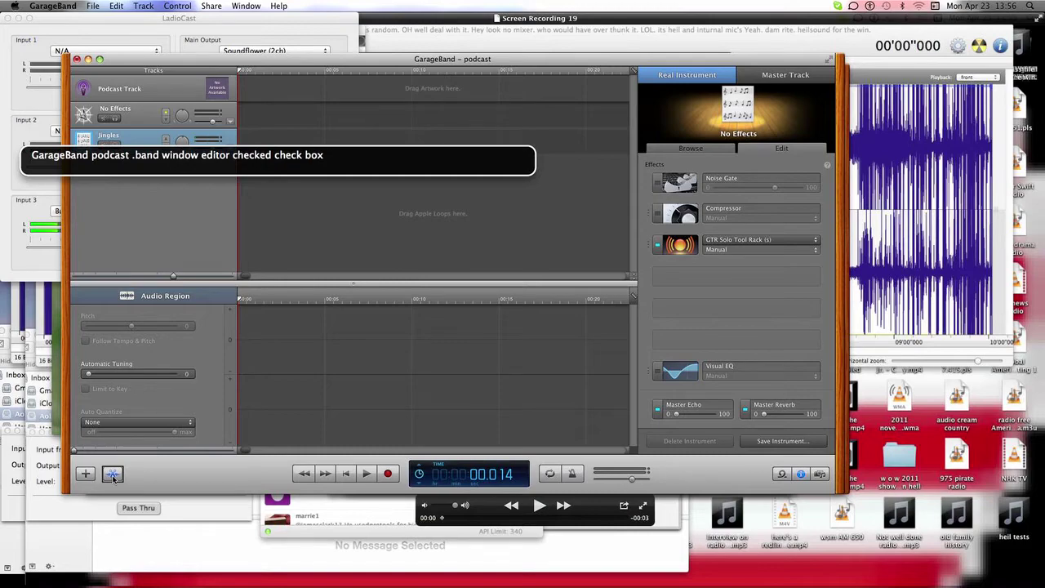
pyautogui.click(142, 224)
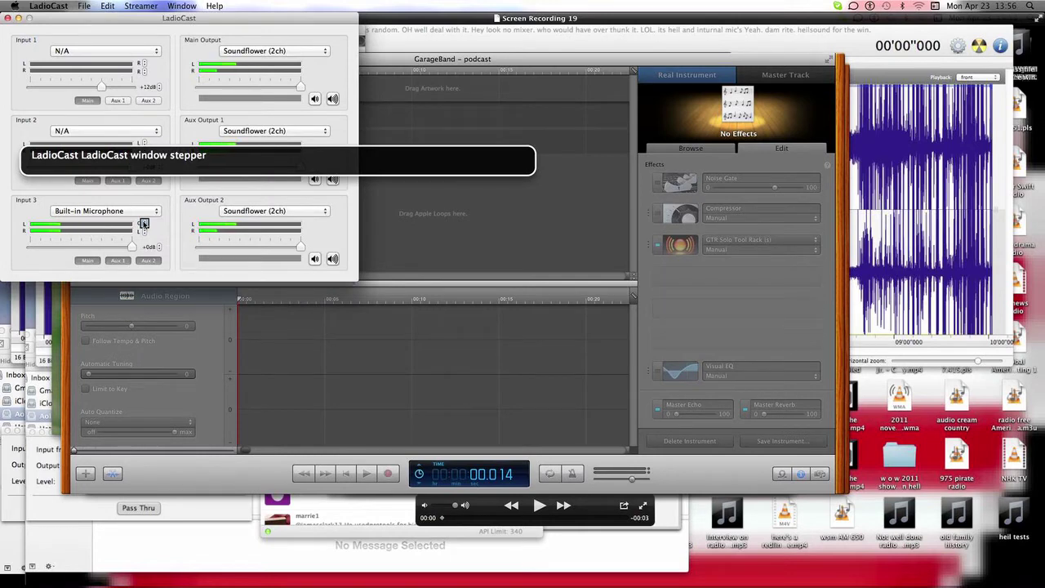
pyautogui.press('super+h')
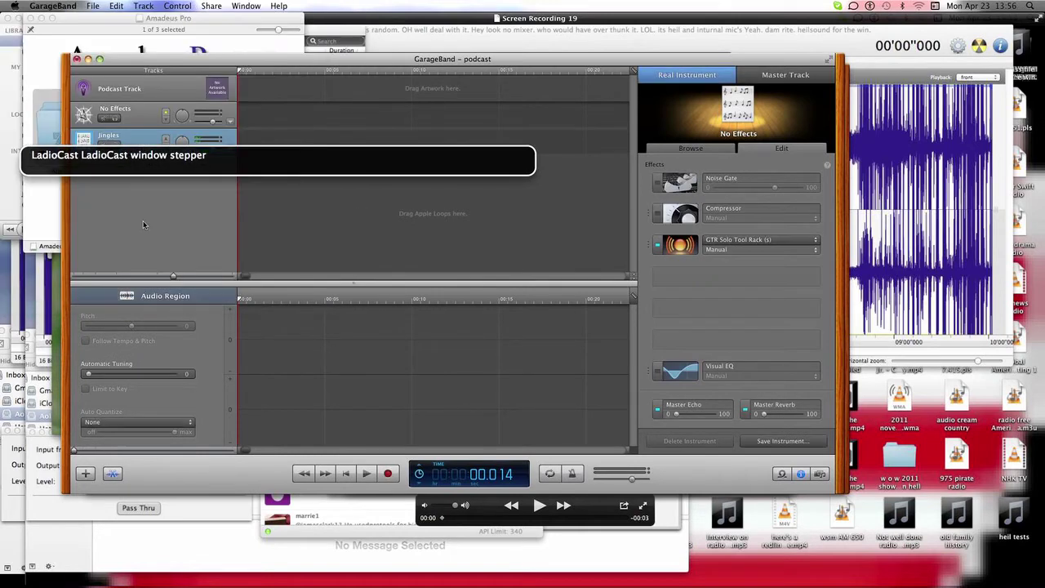
pyautogui.press('Up')
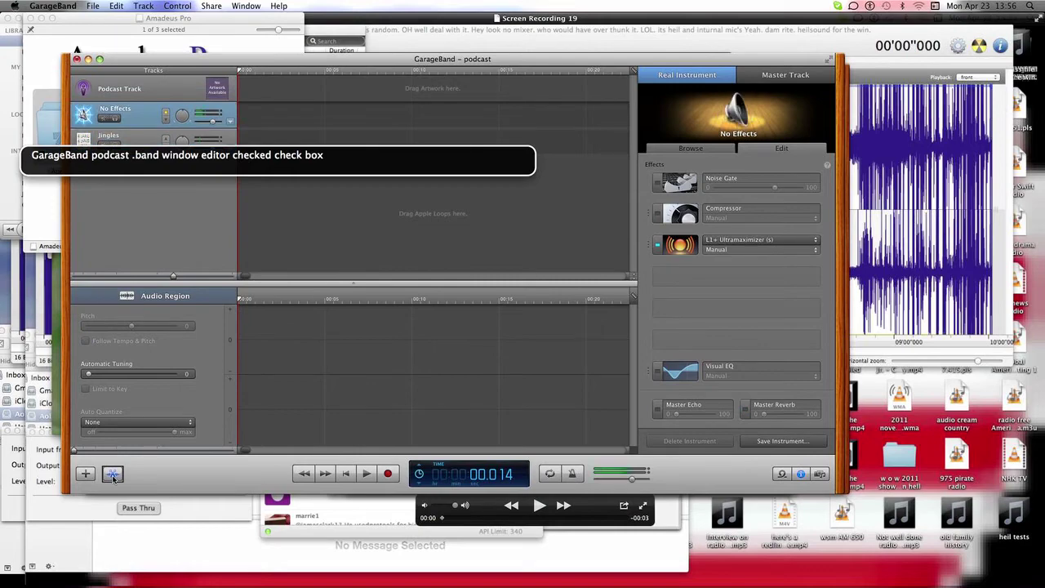
# - Bring LadioCast back up from the Applications folder in Finder
pyautogui.press('super+Tab')
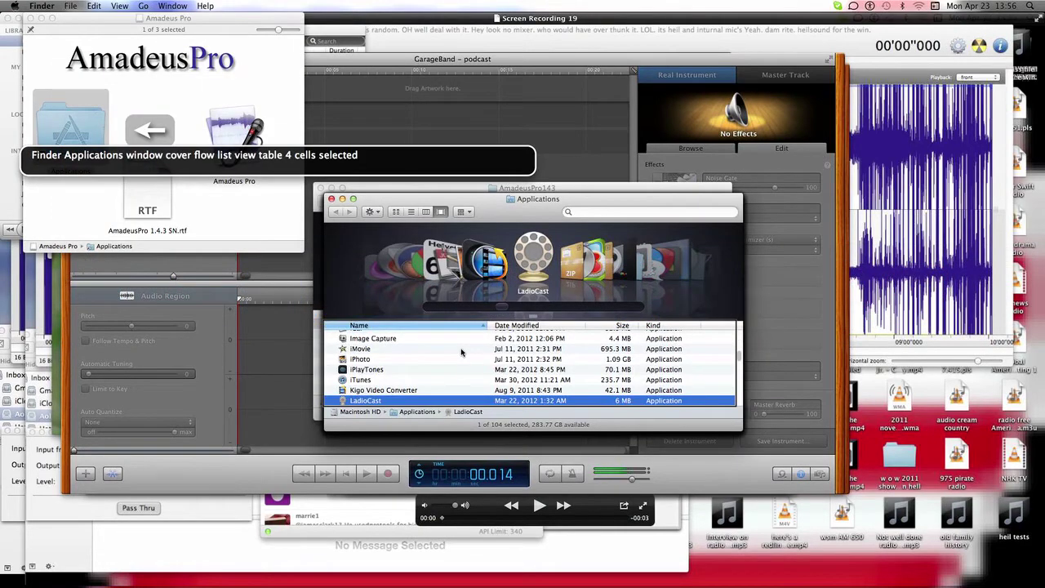
pyautogui.hotkey('ctrl', 'alt', 'shift', 'Down')
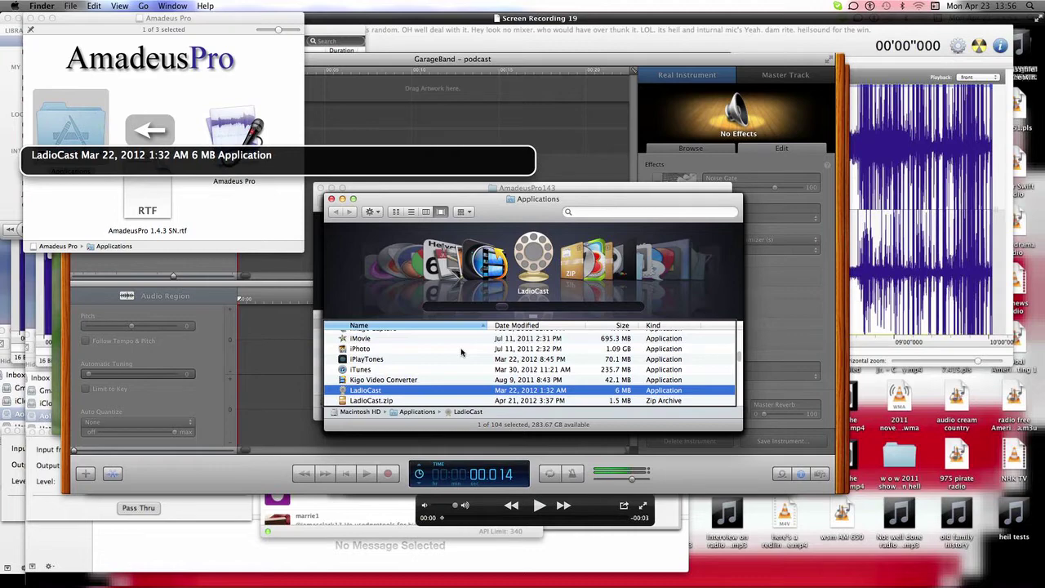
pyautogui.press('super+Tab')
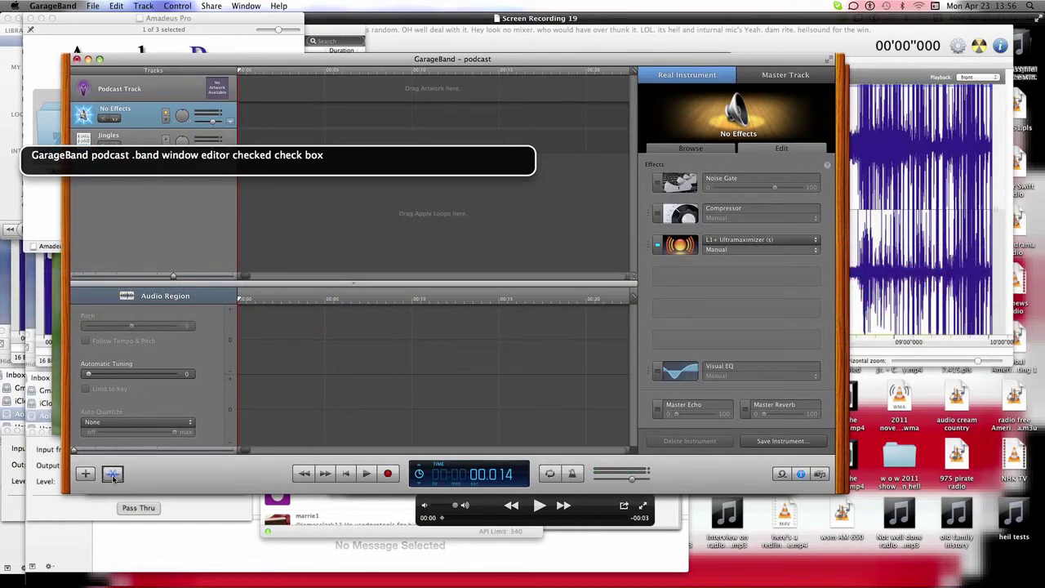
pyautogui.press('super+Tab')
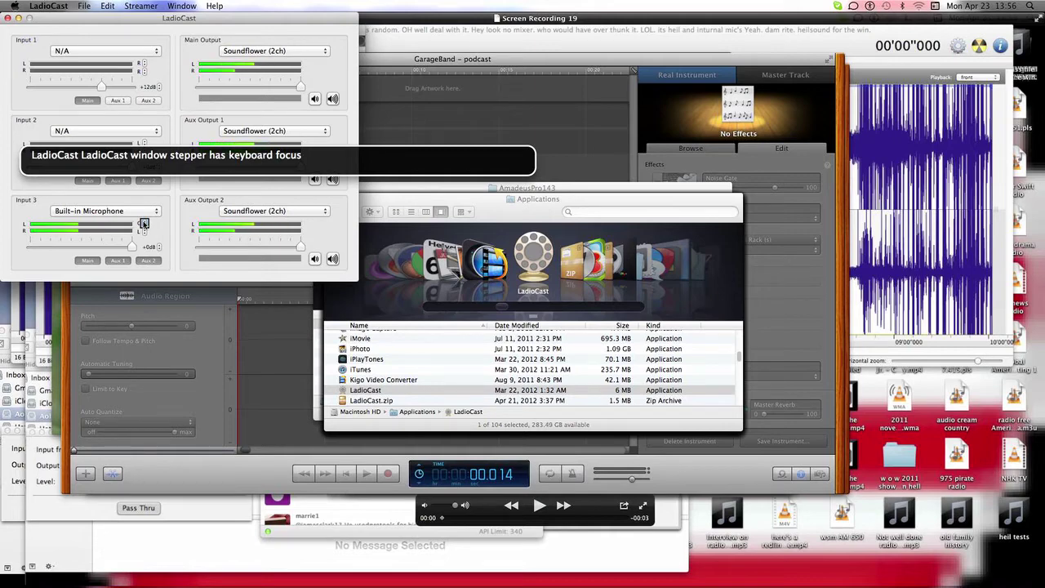
# - Switch to GarageBand and move the selection from the Jingles track to the No Effects track
pyautogui.press('super+Tab')
pyautogui.press('super+Tab')
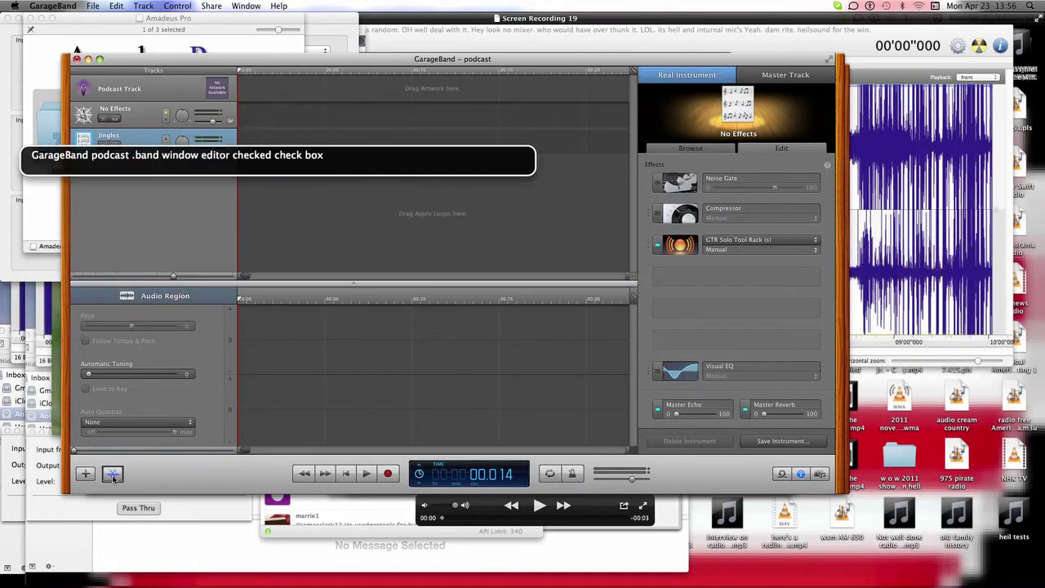
pyautogui.press('Up')
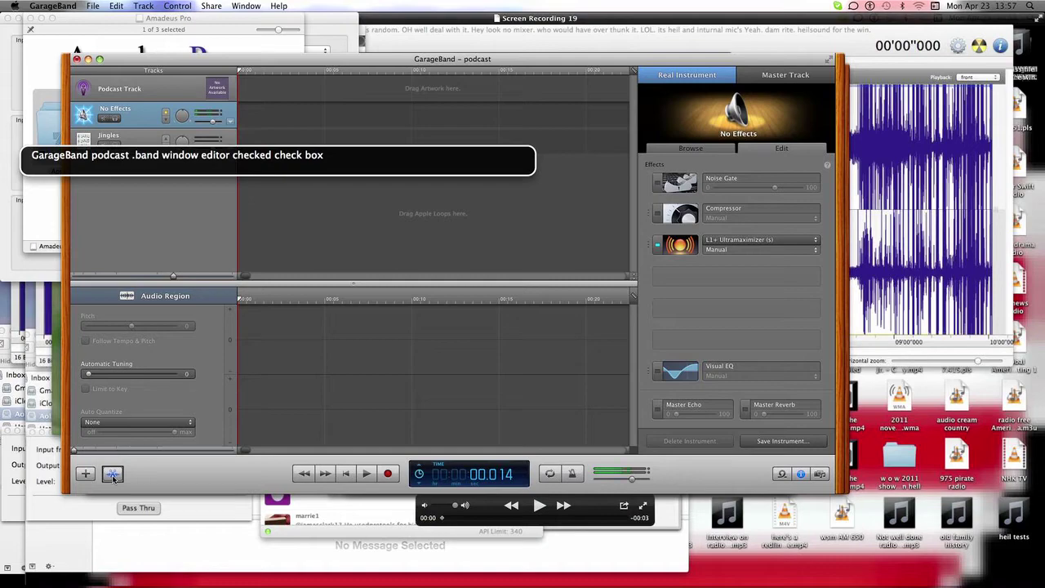
# - Go back to LadioCast and set the left channel routing of Input 3 to R
pyautogui.press('super+Tab')
pyautogui.press('super+Tab')
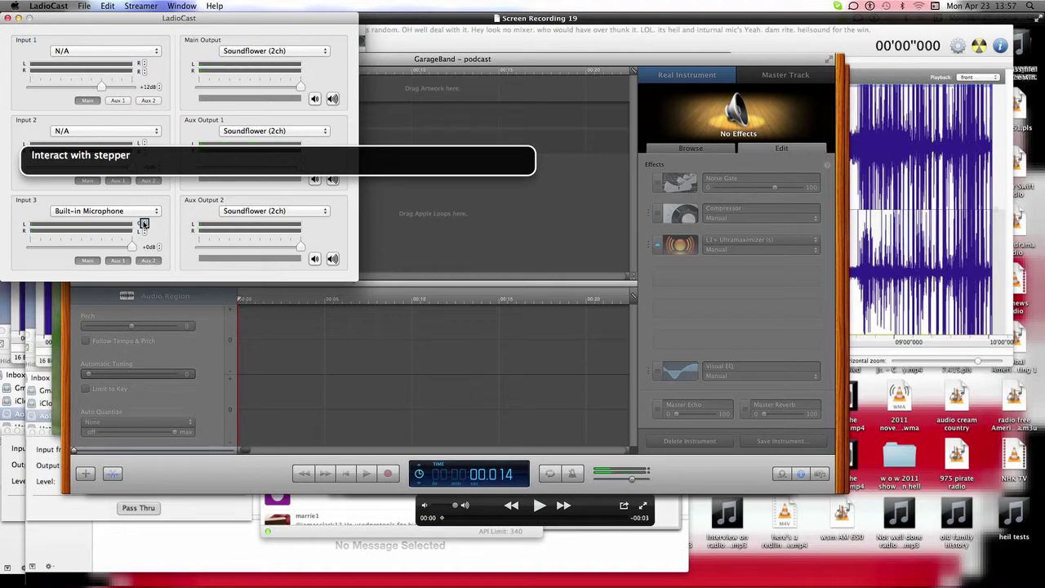
pyautogui.click(143, 222)
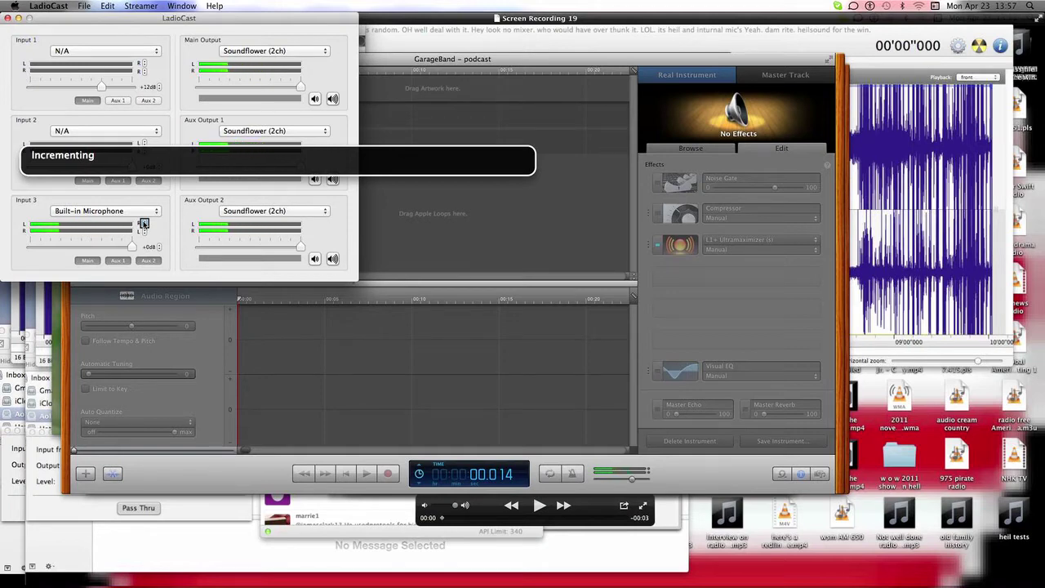
# - Compare the microphone input on the Jingles and No Effects tracks in GarageBand
pyautogui.press('super+Tab')
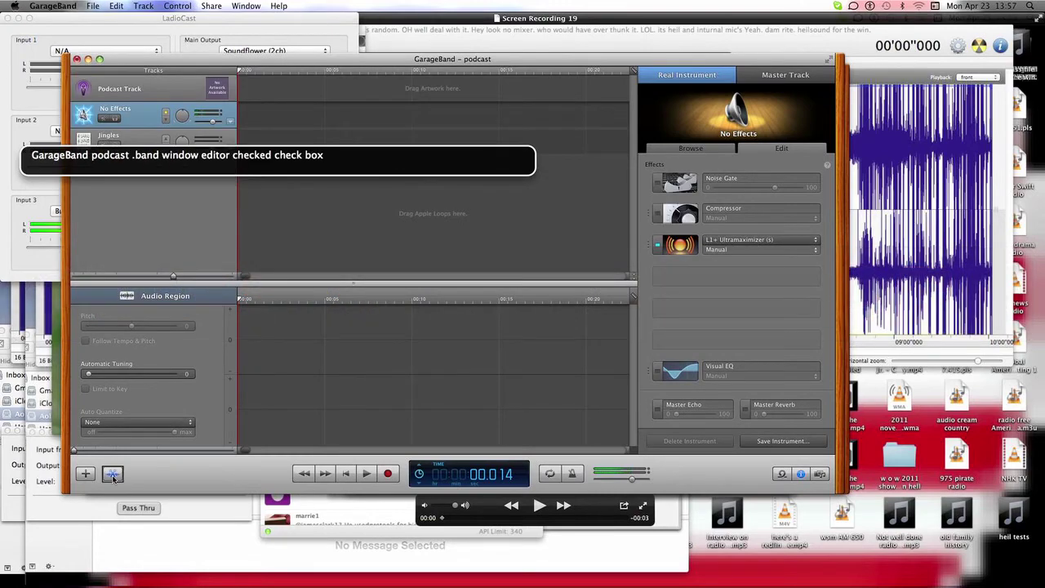
pyautogui.press('Down')
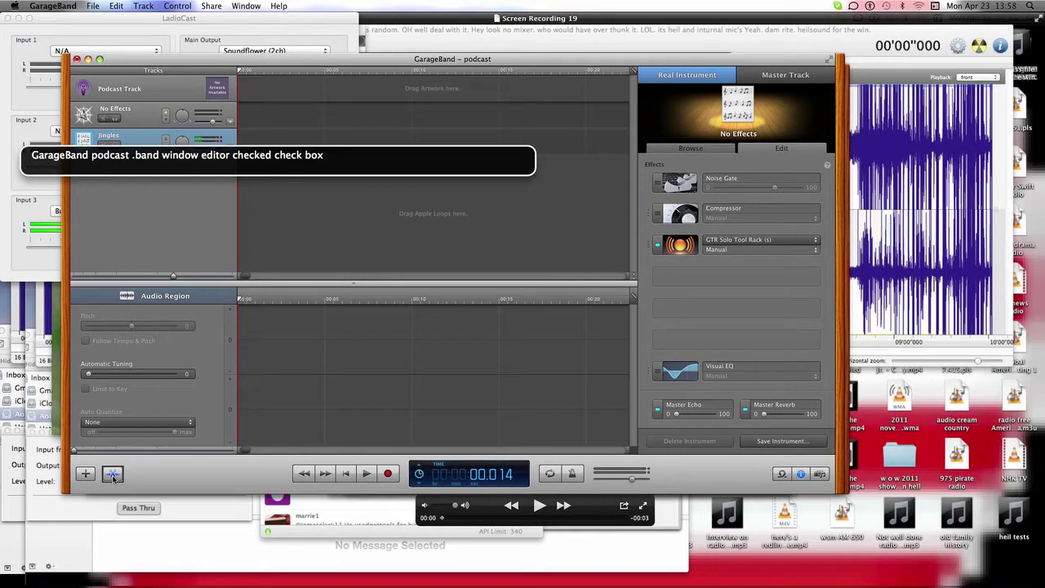
pyautogui.press('Up')
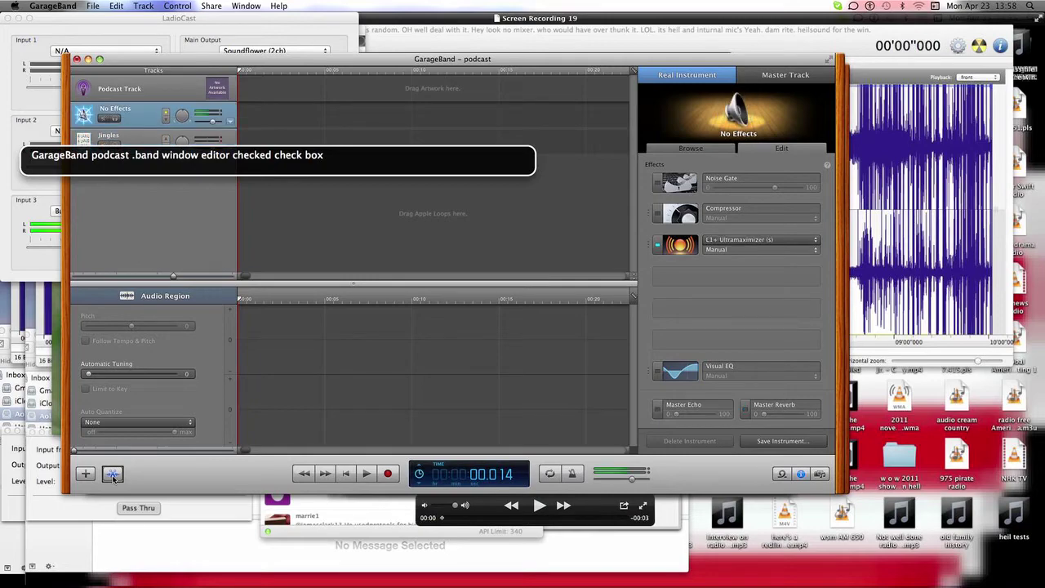
# - Relaunch LadioCast from the Applications folder in Finder and return to GarageBand
pyautogui.press('super+Tab')
pyautogui.press('super+Tab')
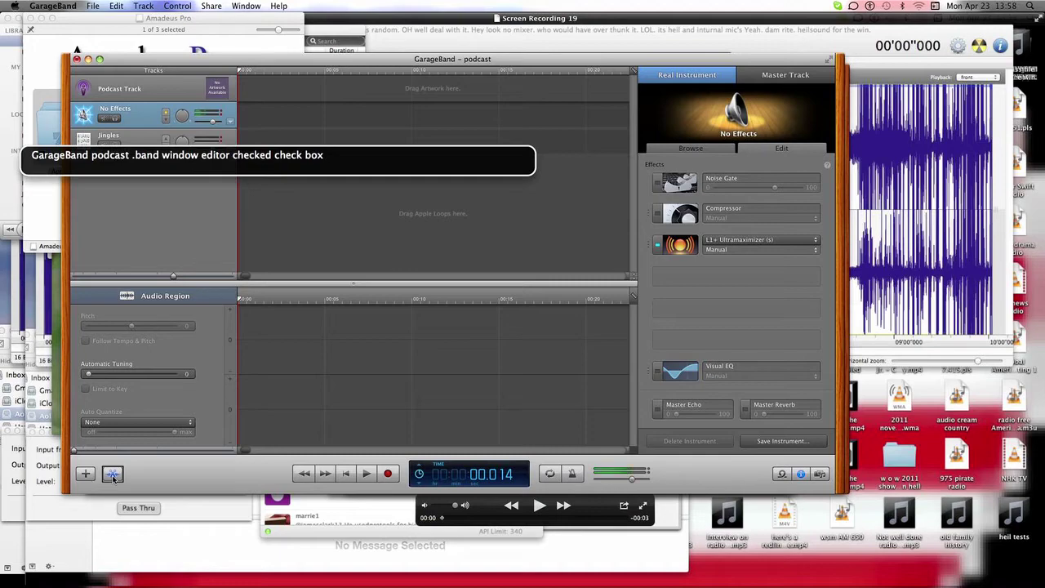
pyautogui.press('super+Tab')
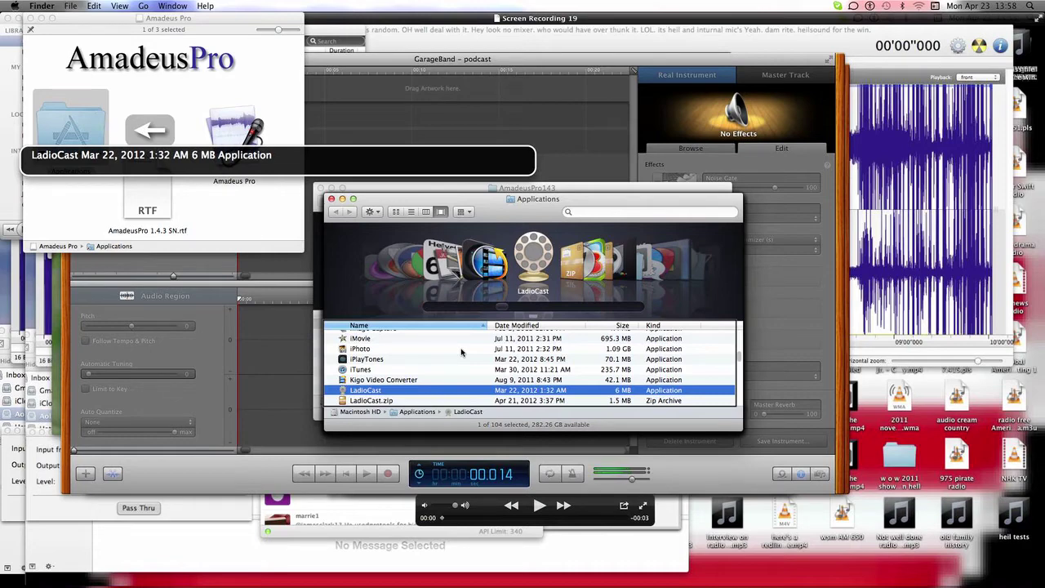
pyautogui.press('super+o')
pyautogui.press('super+Tab')
pyautogui.press('super+Tab')
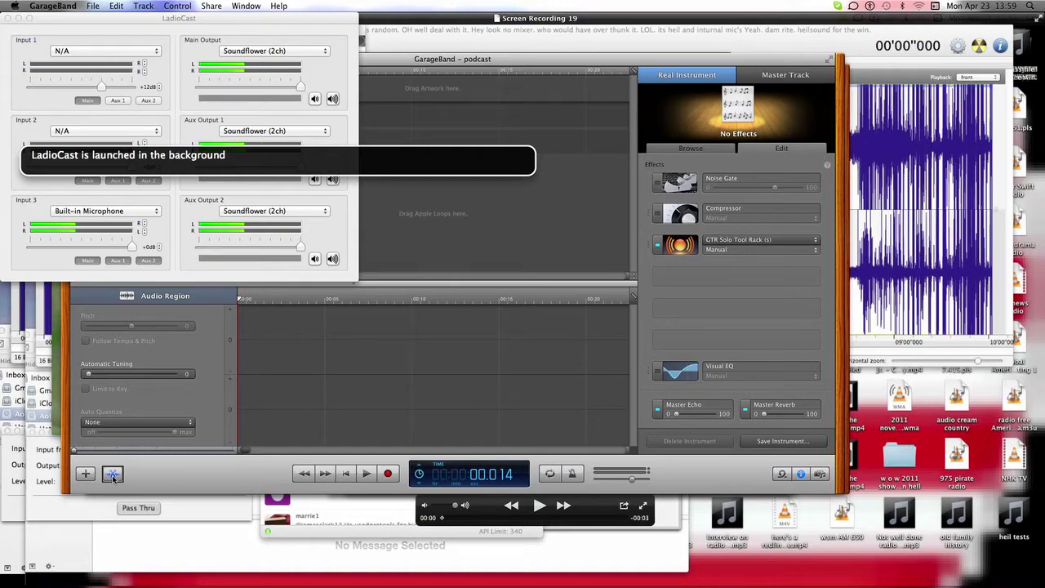
# - Switch between LadioCast and GarageBand, and adjust the left channel routing of Input 3 in LadioCast
pyautogui.press('super+Tab')
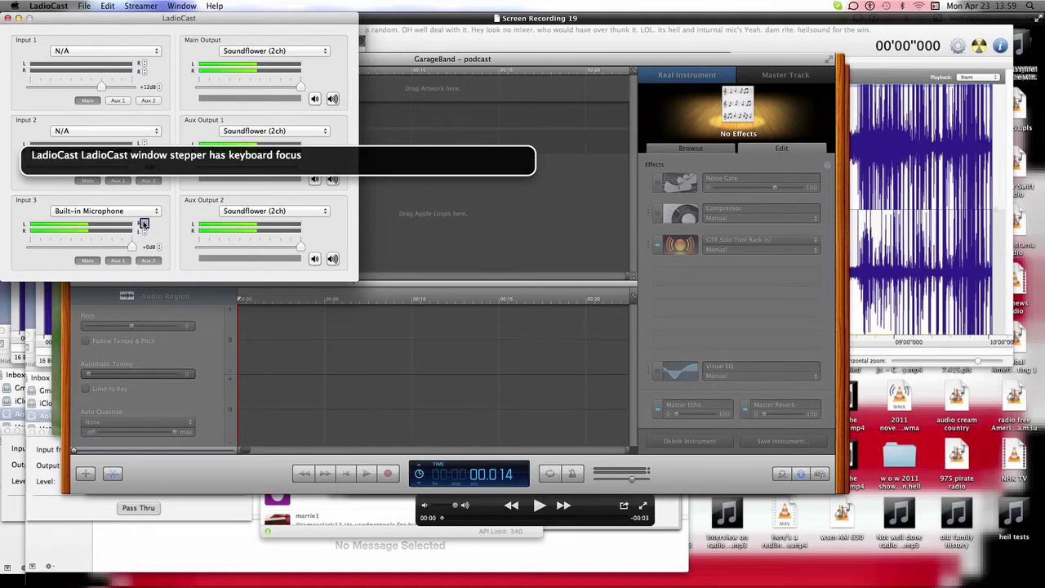
pyautogui.press('super+Tab')
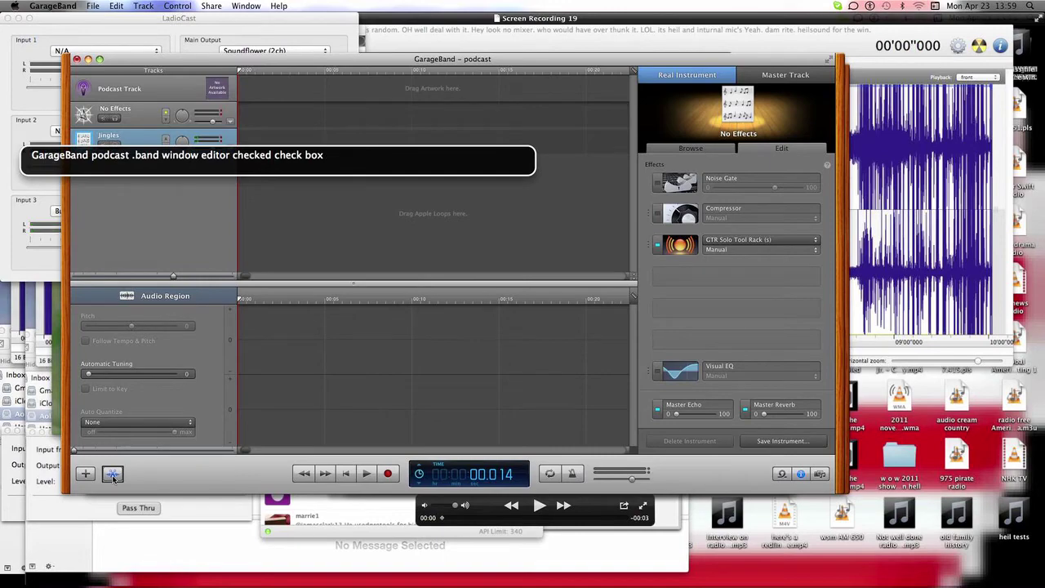
pyautogui.press('super+Tab')
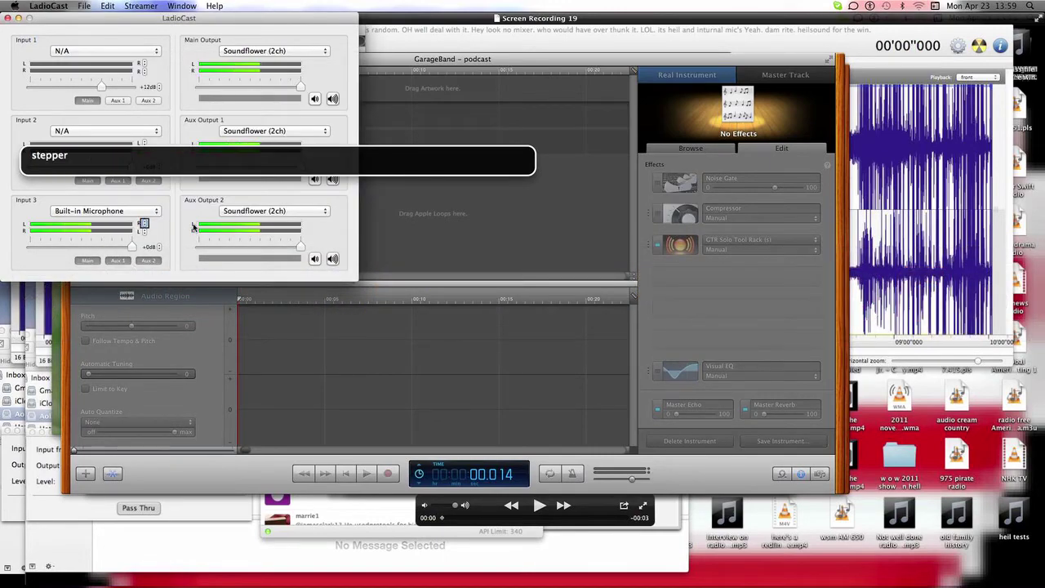
pyautogui.click(144, 222)
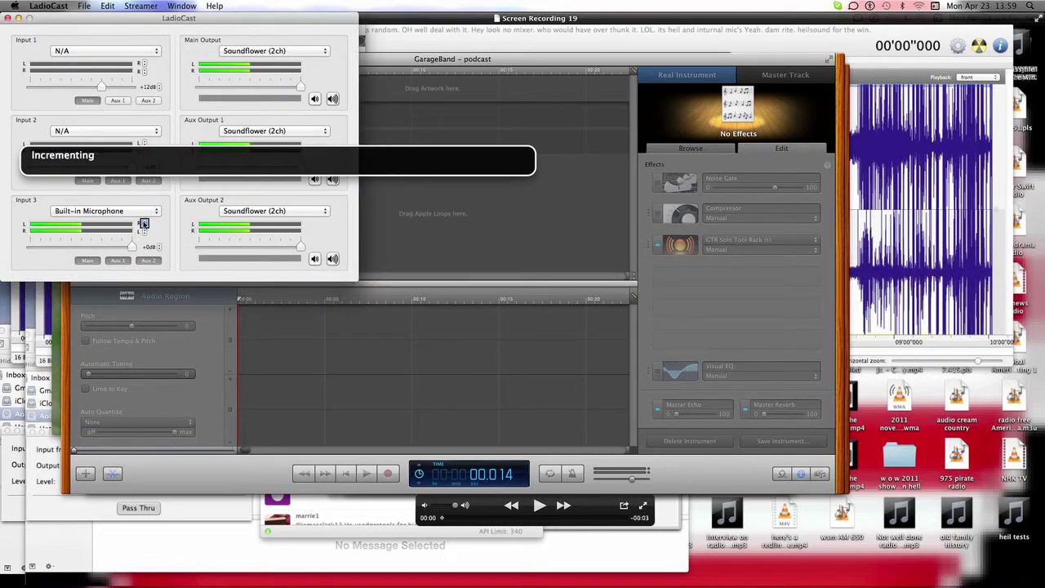
pyautogui.click(144, 226)
pyautogui.click(144, 222)
# - Select the No Effects track in GarageBand and hide LadioCast
pyautogui.press('super+Tab')
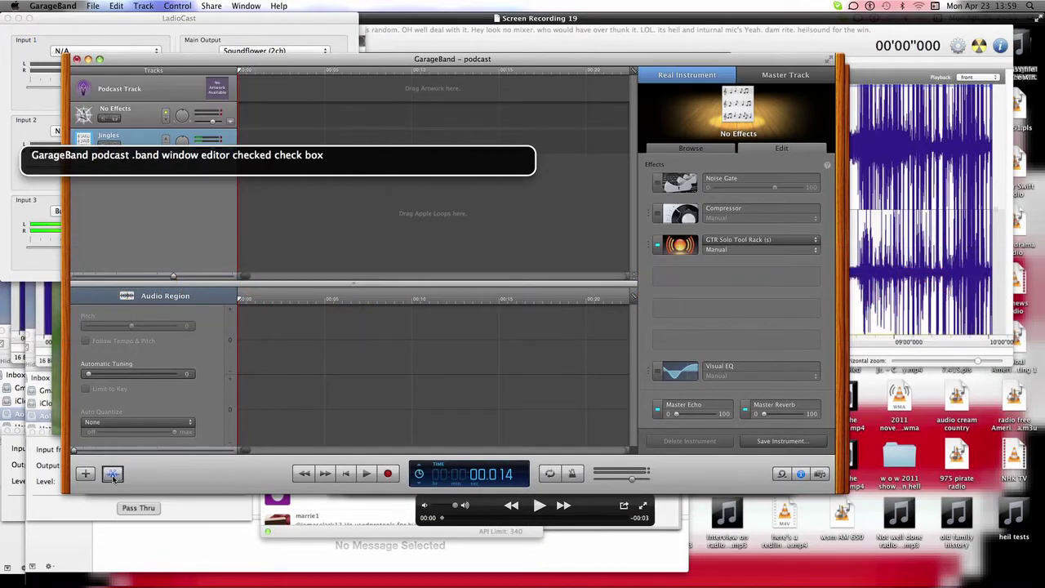
pyautogui.press('Up')
pyautogui.press('super+Tab')
pyautogui.press('super+h')
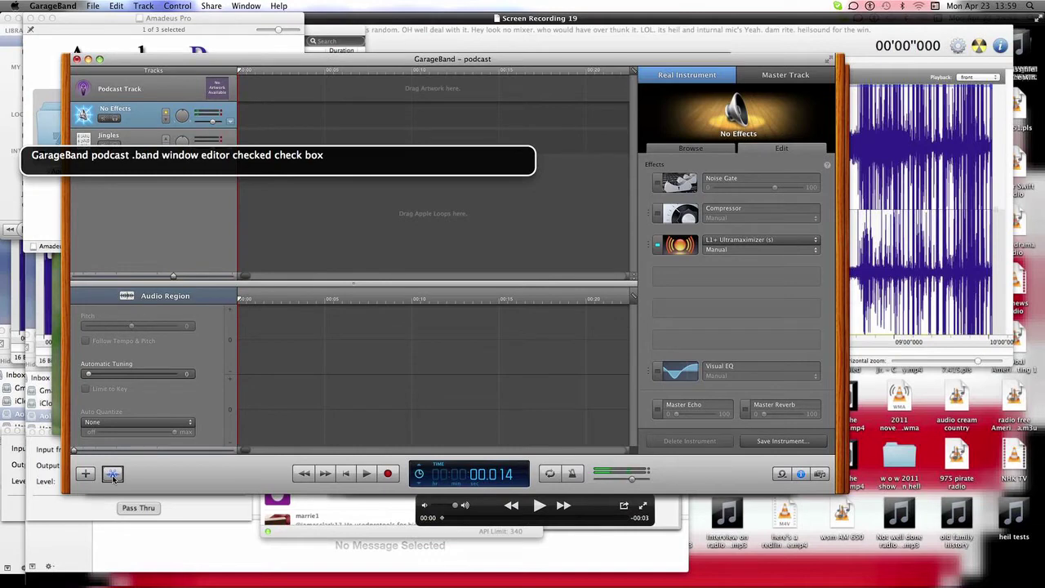
# - Pan the No Effects track in GarageBand to 100 percent right
pyautogui.hotkey('ctrl', 'alt', 'Left')
pyautogui.hotkey('ctrl', 'alt', 'Left')
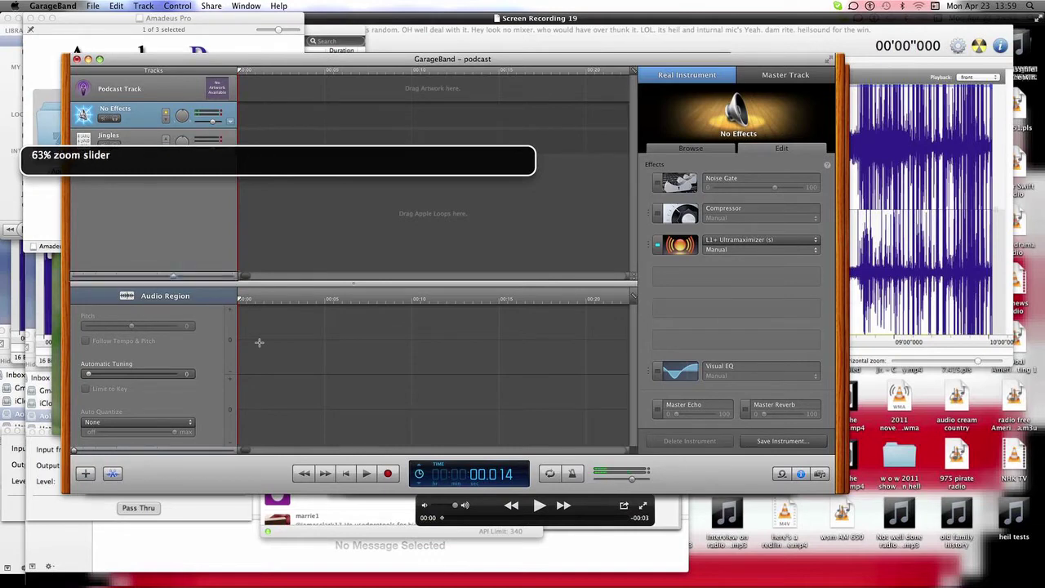
pyautogui.hotkey('ctrl', 'alt', 'Left')
pyautogui.hotkey('ctrl', 'alt', 'shift', 'Down')
pyautogui.hotkey('ctrl', 'alt', 'shift', 'Down')
pyautogui.hotkey('ctrl', 'alt', 'shift', 'Down')
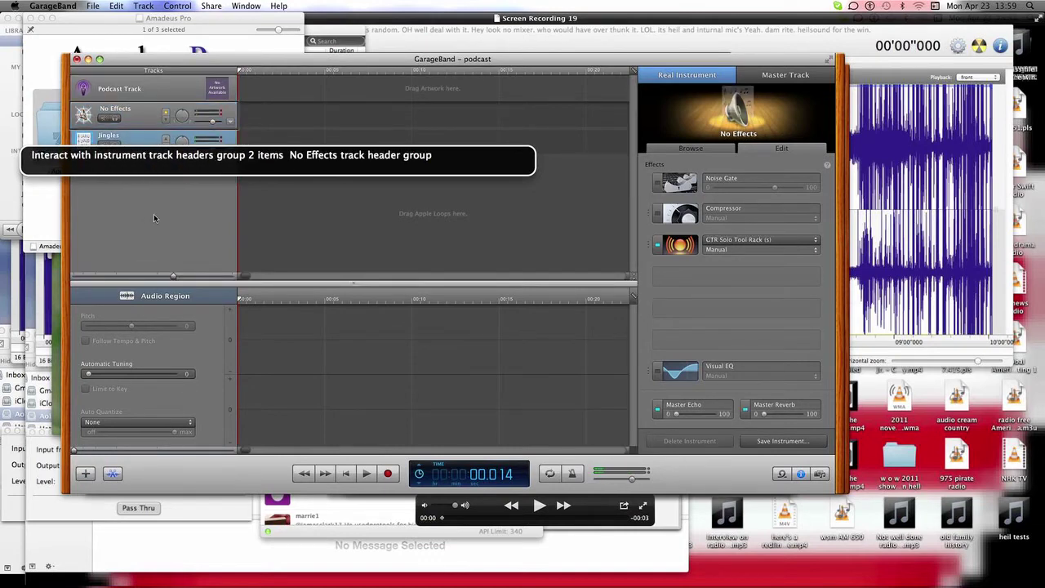
pyautogui.hotkey('ctrl', 'alt', 'Right')
pyautogui.hotkey('ctrl', 'alt', 'Left')
pyautogui.hotkey('ctrl', 'alt', 'shift', 'Down')
pyautogui.hotkey('ctrl', 'alt', 'Right')
pyautogui.hotkey('ctrl', 'alt', 'Left')
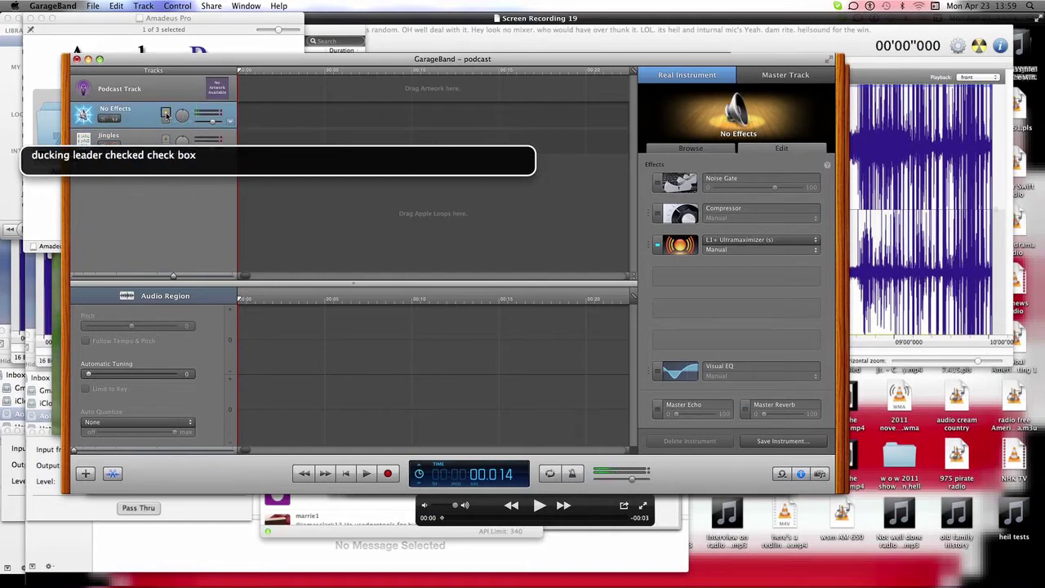
pyautogui.hotkey('ctrl', 'alt', 'Right')
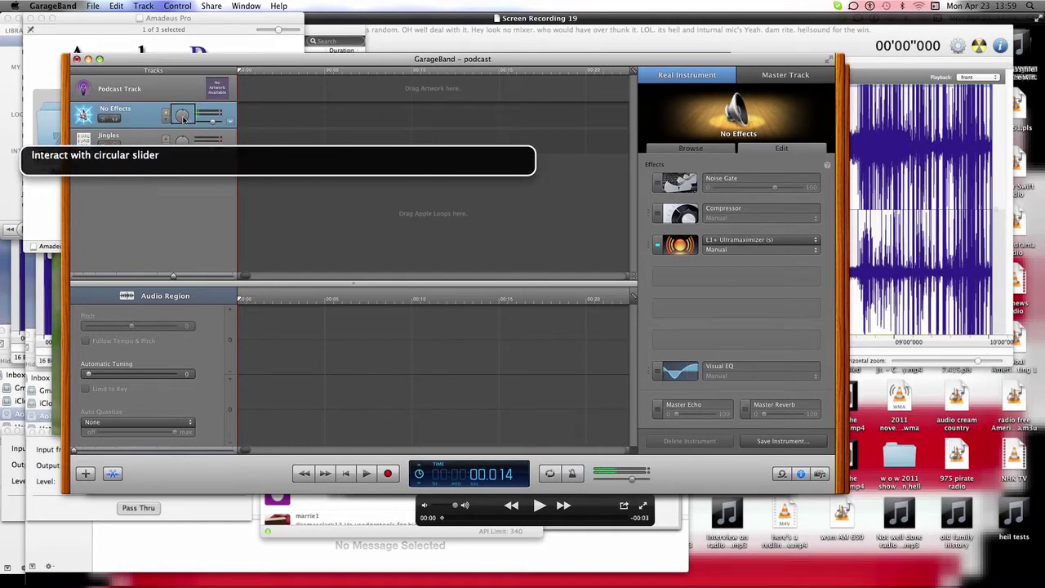
pyautogui.press('End')
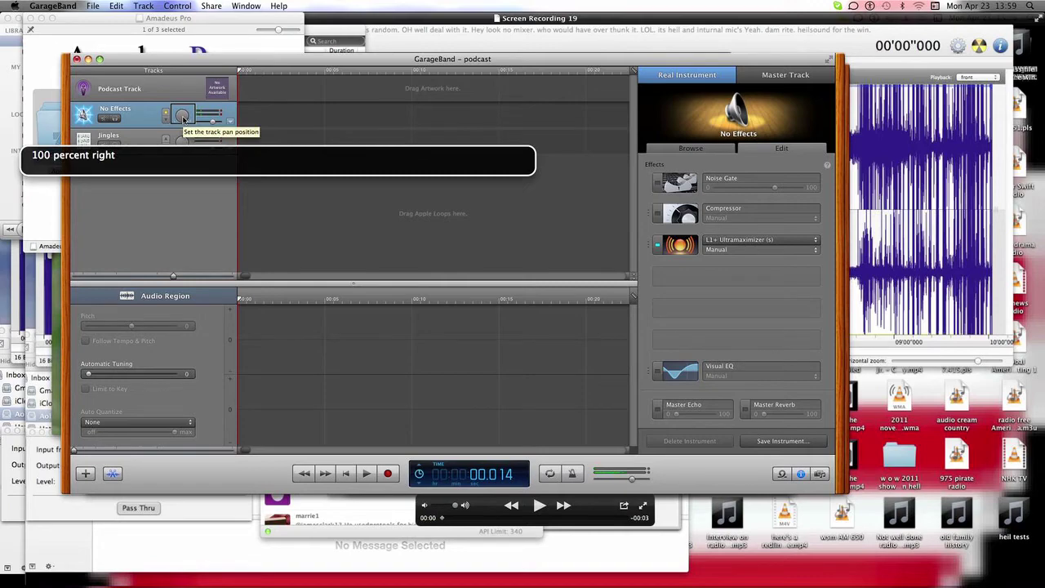
# - Switch to LadioCast and route the left channel of Input 3, the built-in microphone, to L
pyautogui.press('super+Tab')
pyautogui.press('super+o')
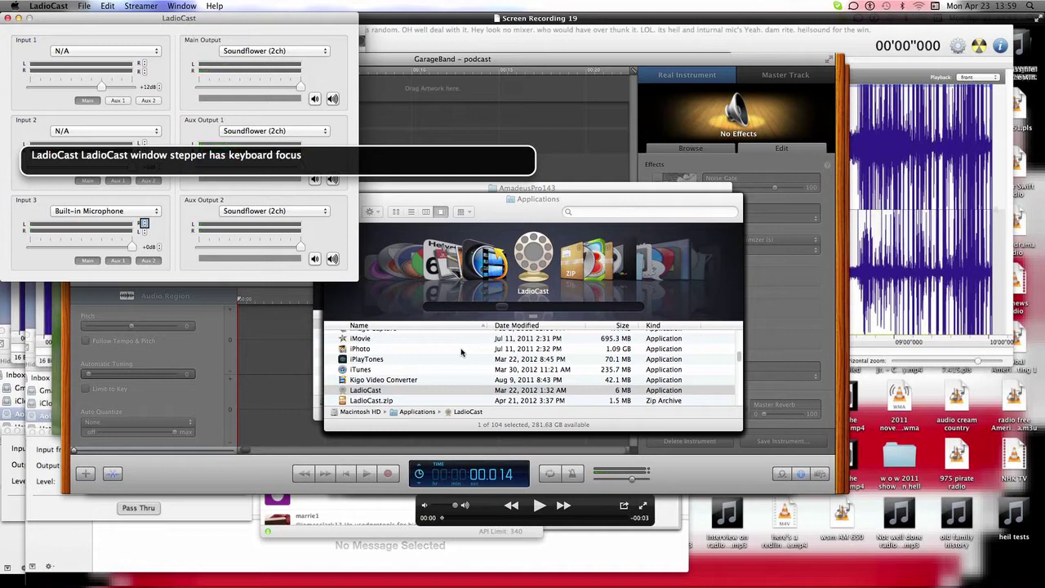
pyautogui.click(143, 225)
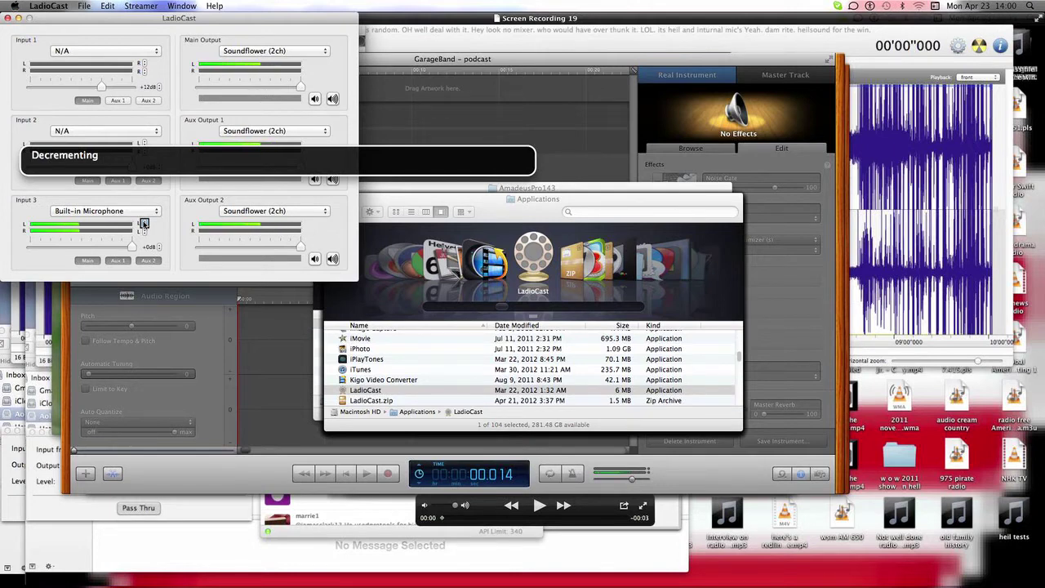
pyautogui.hotkey('ctrl', 'alt', 'shift', 'Up')
pyautogui.hotkey('ctrl', 'alt', 'Right')
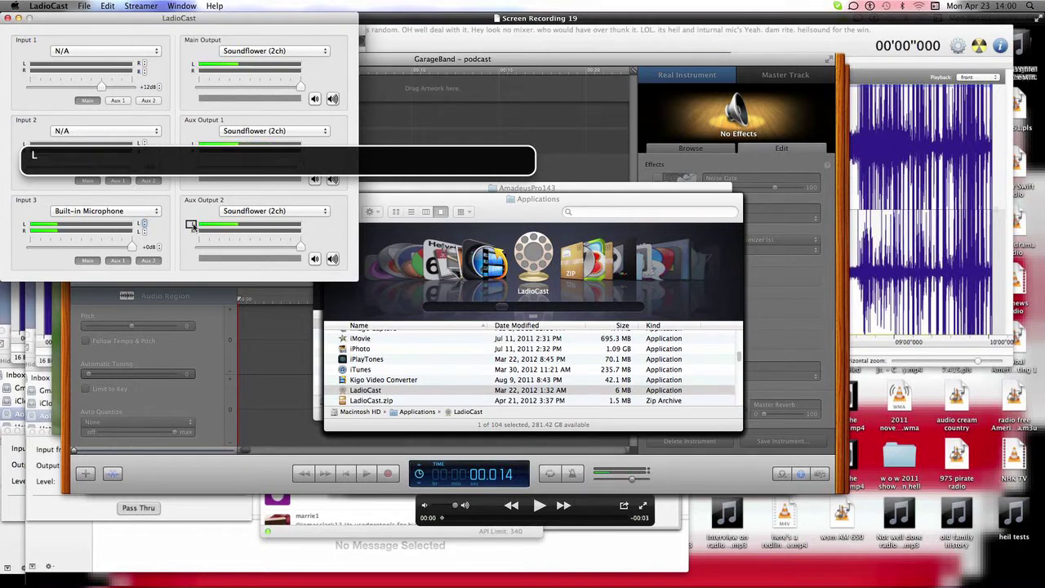
# - Select Blue Icicle as the source device for Input 2 in LadioCast
pyautogui.hotkey('ctrl', 'alt', 'Left')
pyautogui.hotkey('ctrl', 'alt', 'Right')
pyautogui.hotkey('ctrl', 'alt', 'Right')
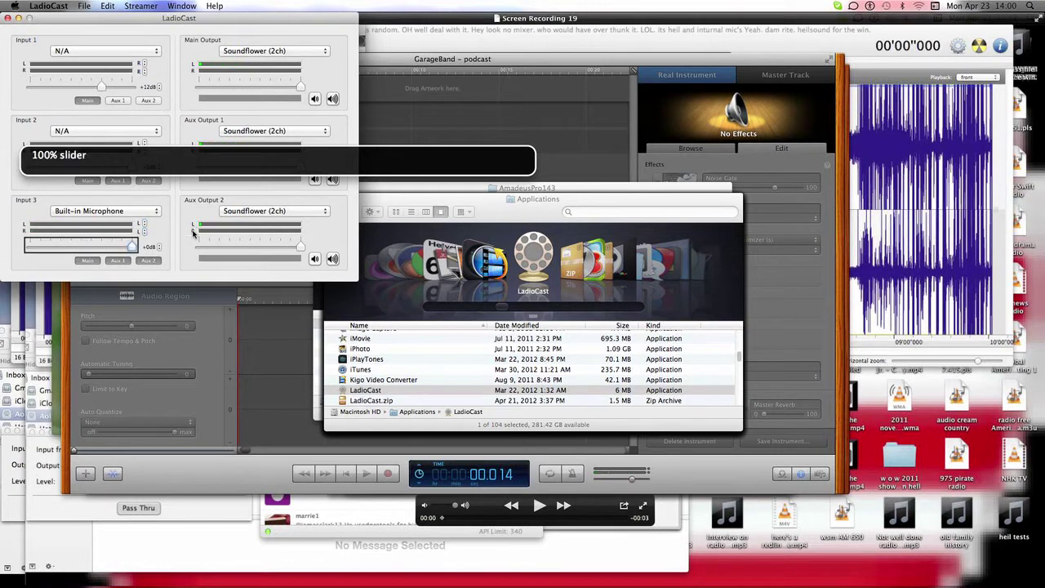
pyautogui.hotkey('ctrl', 'alt', 'Right')
pyautogui.hotkey('ctrl', 'alt', 'Right')
pyautogui.hotkey('ctrl', 'alt', 'Right')
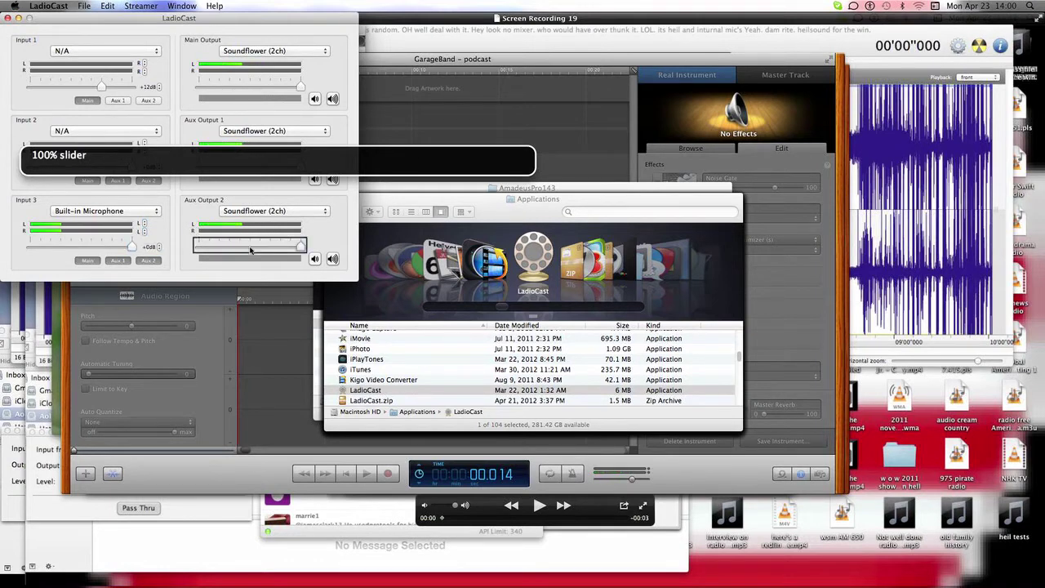
pyautogui.hotkey('ctrl', 'alt', 'Right')
pyautogui.hotkey('ctrl', 'alt', 'Right')
pyautogui.hotkey('ctrl', 'alt', 'Right')
pyautogui.hotkey('ctrl', 'alt', 'Right')
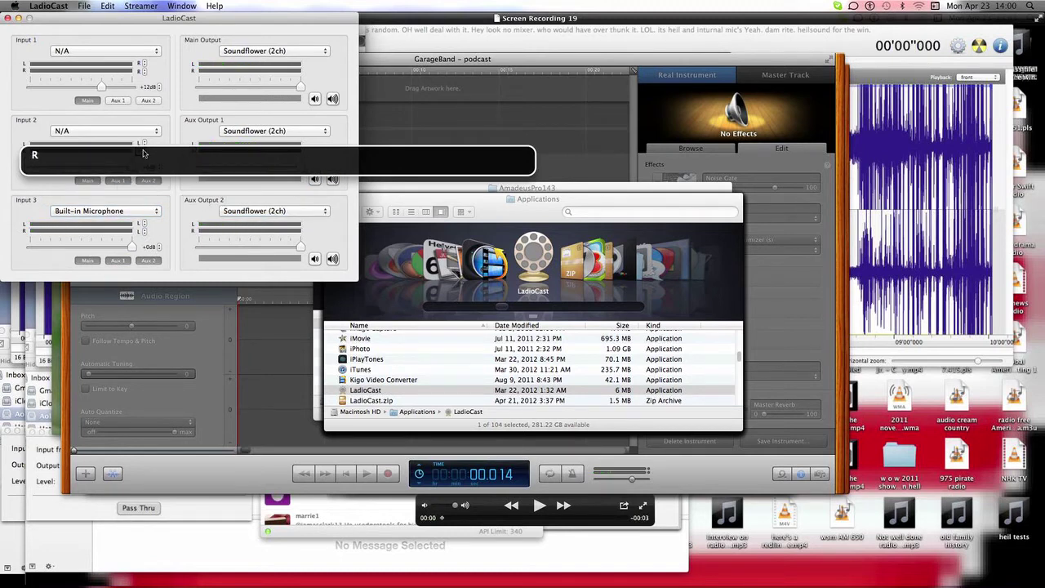
pyautogui.hotkey('ctrl', 'alt', 'Right')
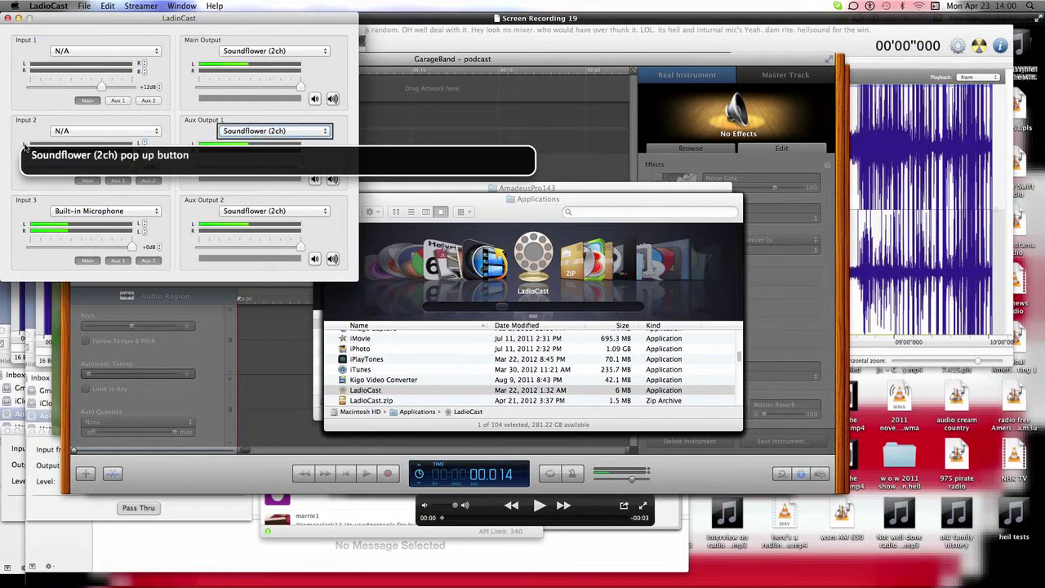
pyautogui.click(107, 136)
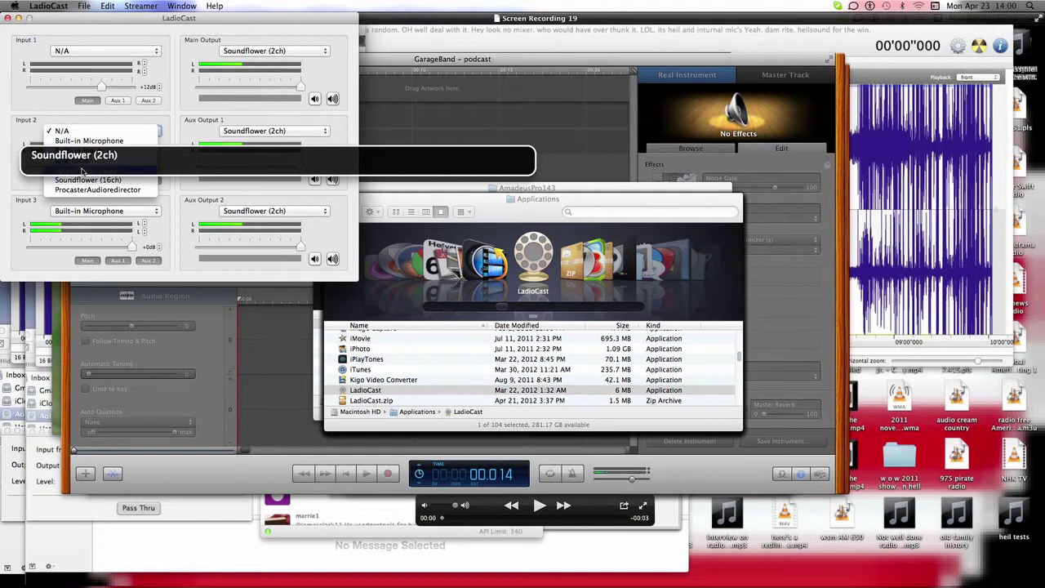
pyautogui.click(82, 171)
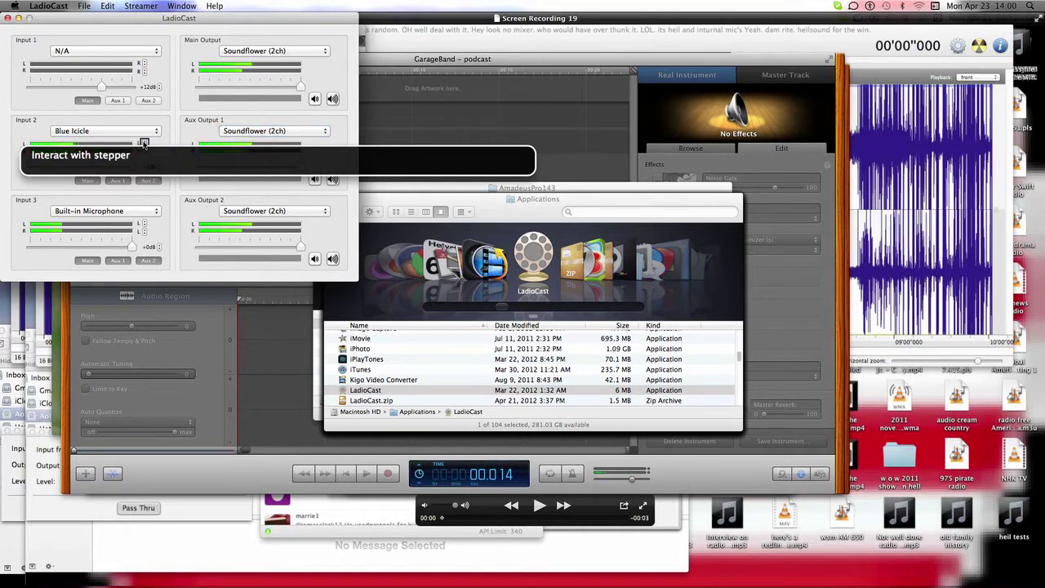
# - Lower the volume slider of Input 2 to 75%
pyautogui.hotkey('ctrl', 'alt', 'Down')
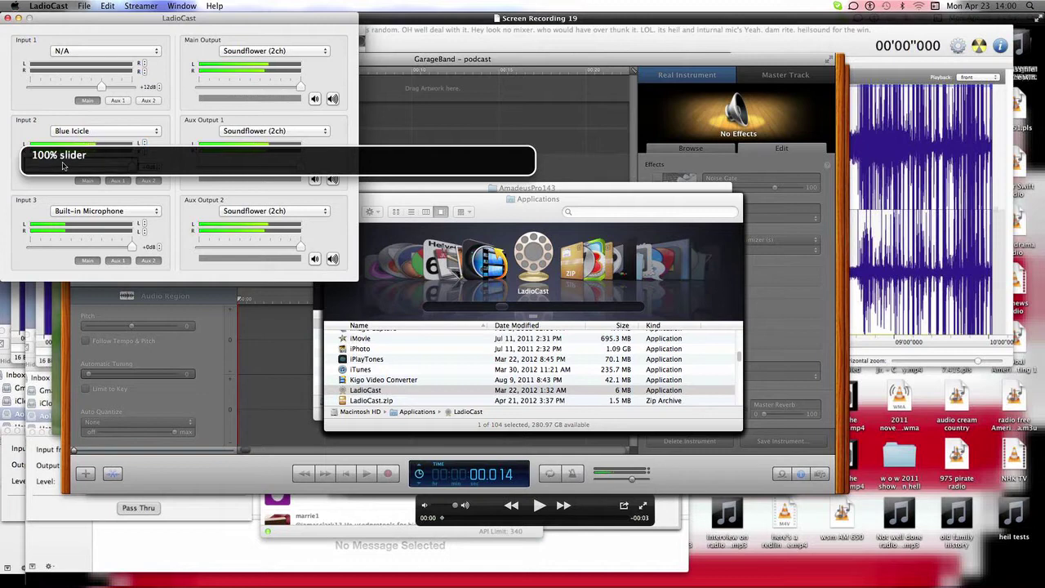
pyautogui.hotkey('ctrl', 'alt', 'Down')
pyautogui.hotkey('ctrl', 'alt', 'Down')
pyautogui.hotkey('ctrl', 'alt', 'Down')
pyautogui.hotkey('ctrl', 'alt', 'Down')
pyautogui.hotkey('ctrl', 'alt', 'Down')
pyautogui.hotkey('ctrl', 'alt', 'Down')
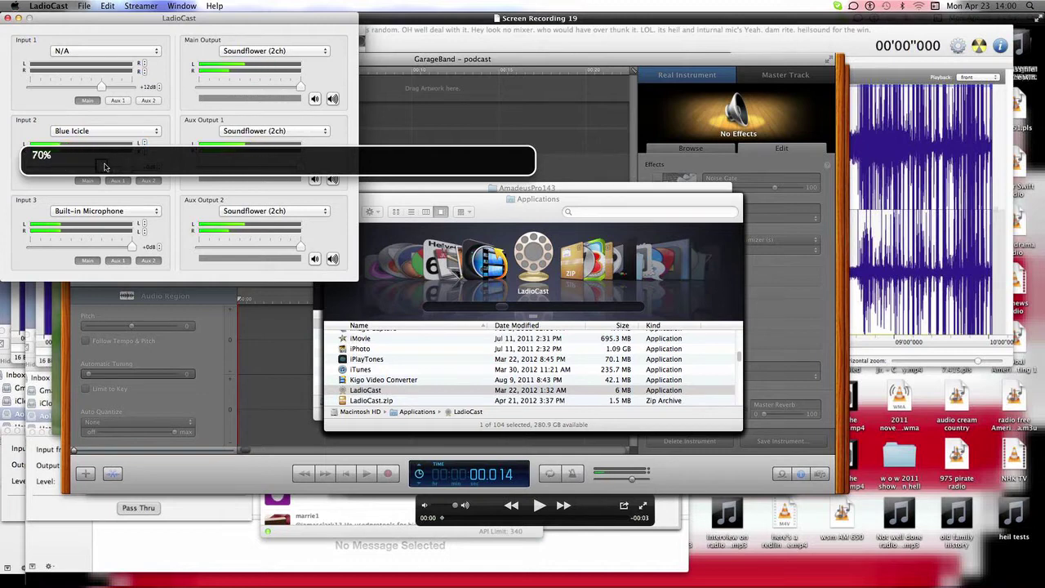
pyautogui.moveTo(104, 167); pyautogui.dragTo(63, 166)
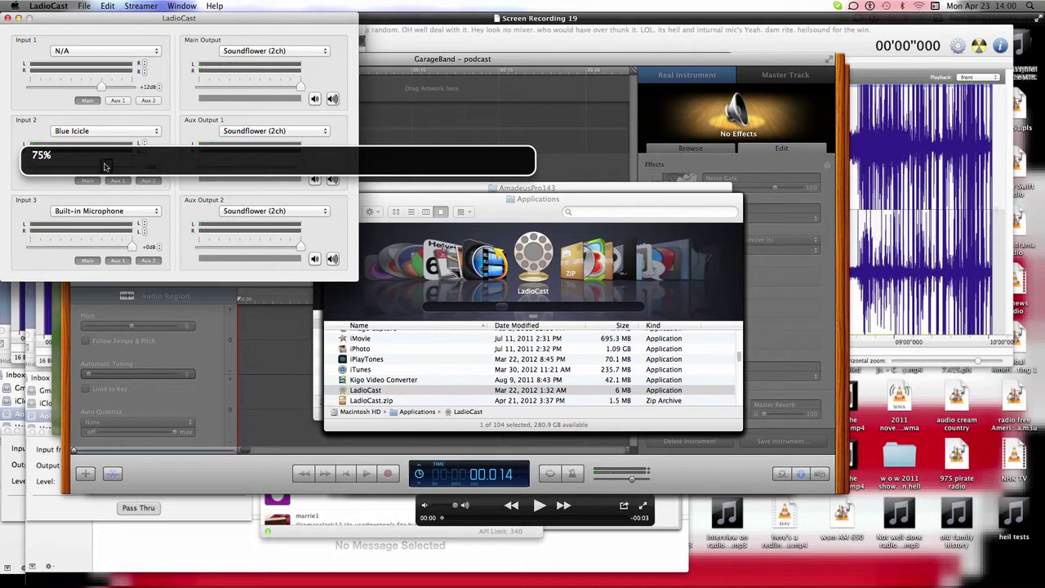
pyautogui.hotkey('ctrl', 'alt', 'shift', 'Up')
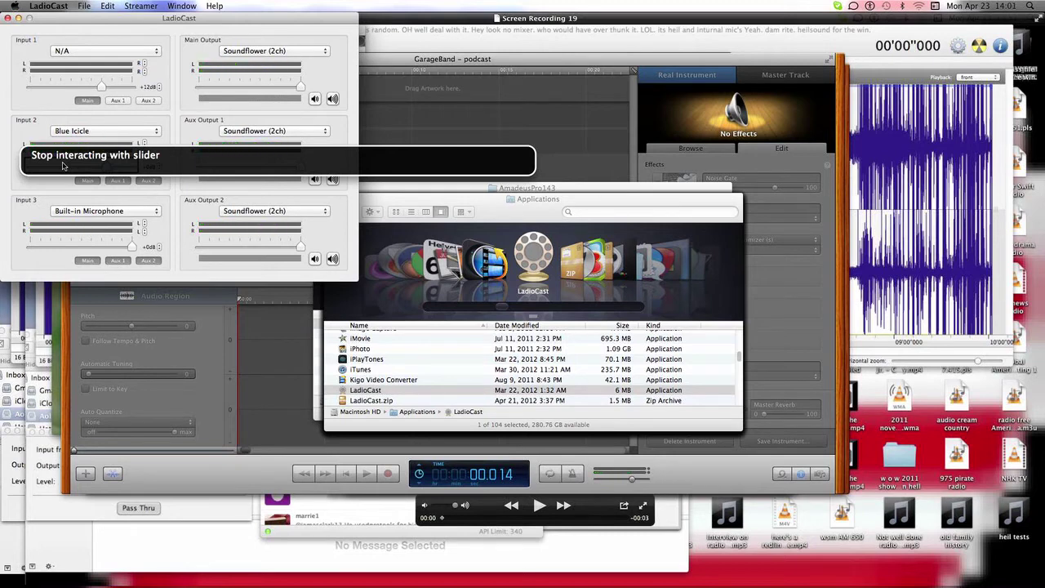
pyautogui.hotkey('ctrl', 'alt', 'Right')
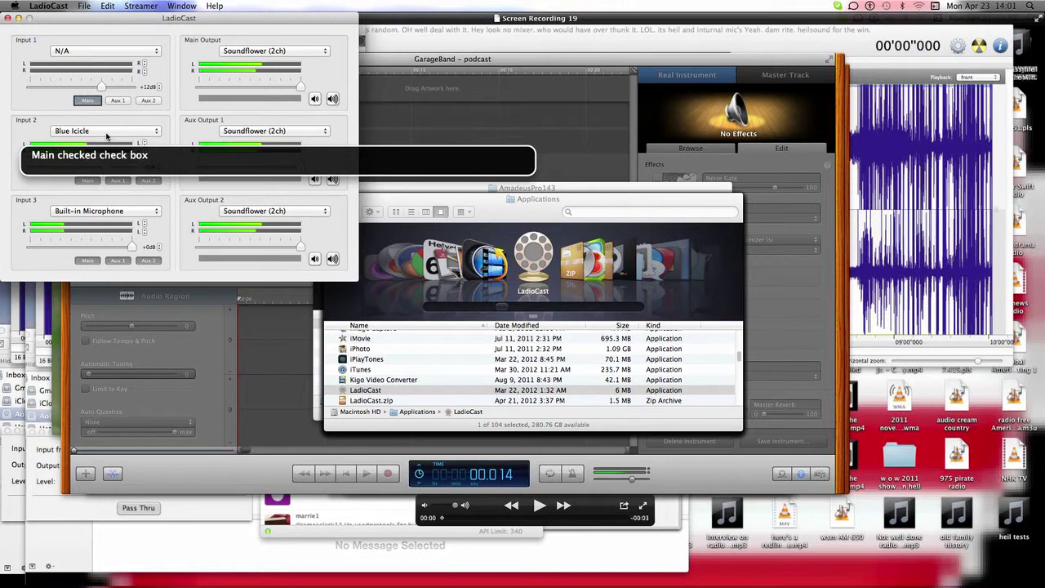
pyautogui.hotkey('ctrl', 'alt', 'Right')
pyautogui.hotkey('ctrl', 'alt', 'Right')
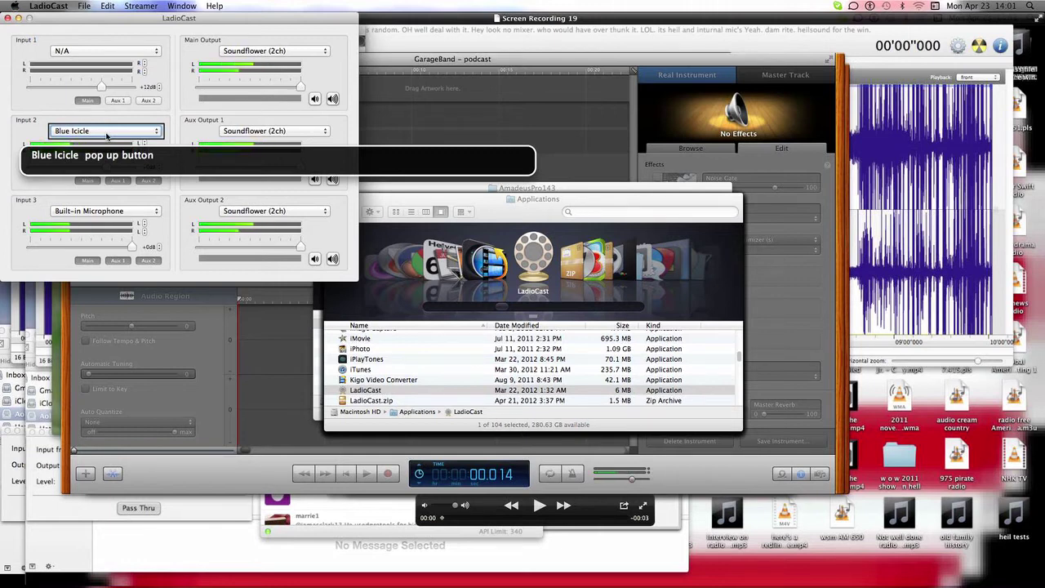
# - Switch to GarageBand and show the instrument browser for the No Effects track
pyautogui.hotkey('ctrl', 'alt', 'd')
pyautogui.press('Right')
pyautogui.press('Return')
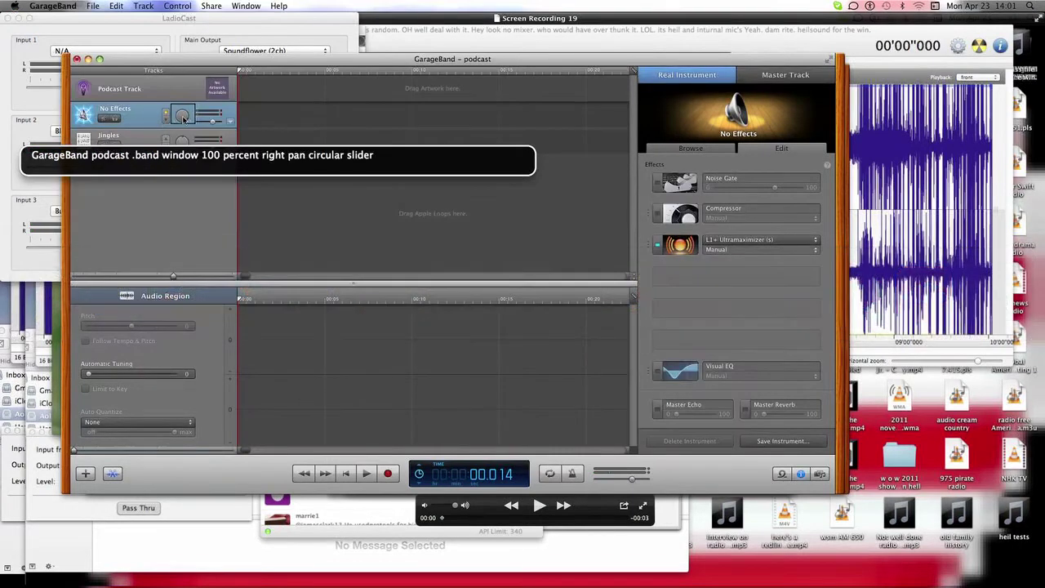
pyautogui.hotkey('ctrl', 'alt', 'shift', 'Up')
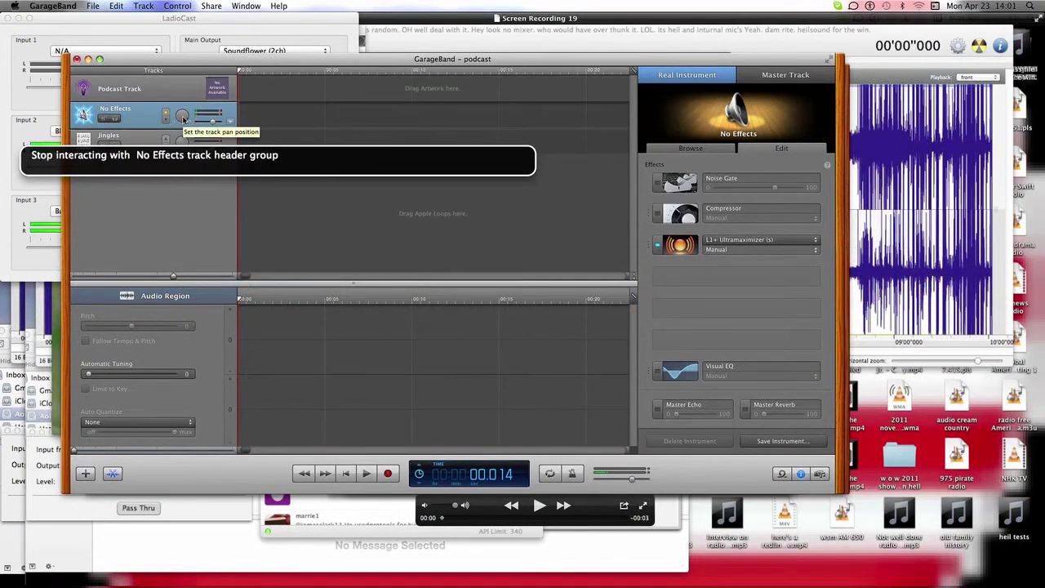
pyautogui.hotkey('ctrl', 'alt', 'shift', 'Up')
pyautogui.hotkey('ctrl', 'alt', 'Right')
pyautogui.hotkey('ctrl', 'alt', 'Right')
pyautogui.hotkey('ctrl', 'alt', 'Right')
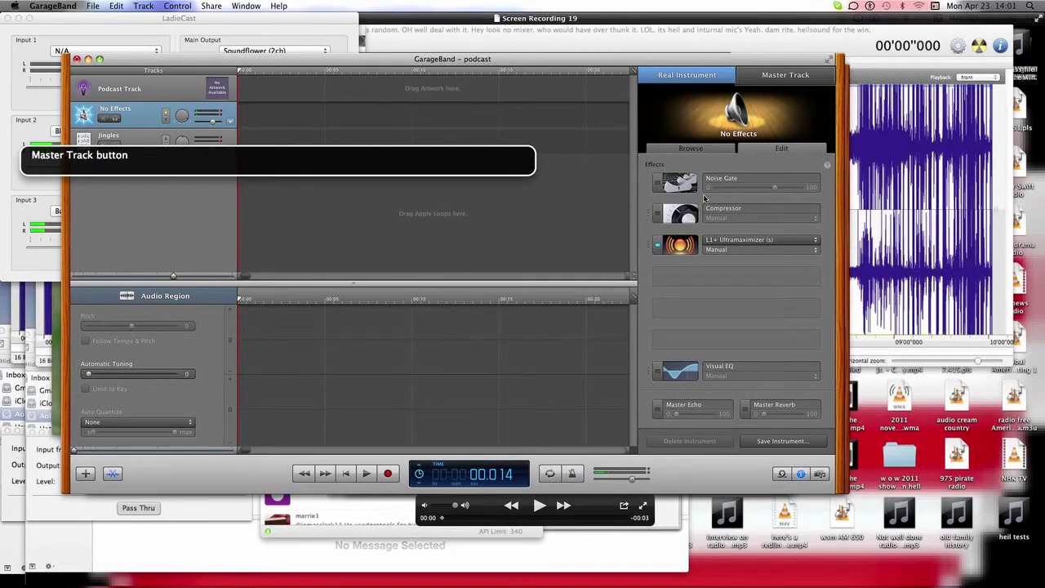
pyautogui.hotkey('ctrl', 'alt', 'Left')
pyautogui.hotkey('ctrl', 'alt', 'Left')
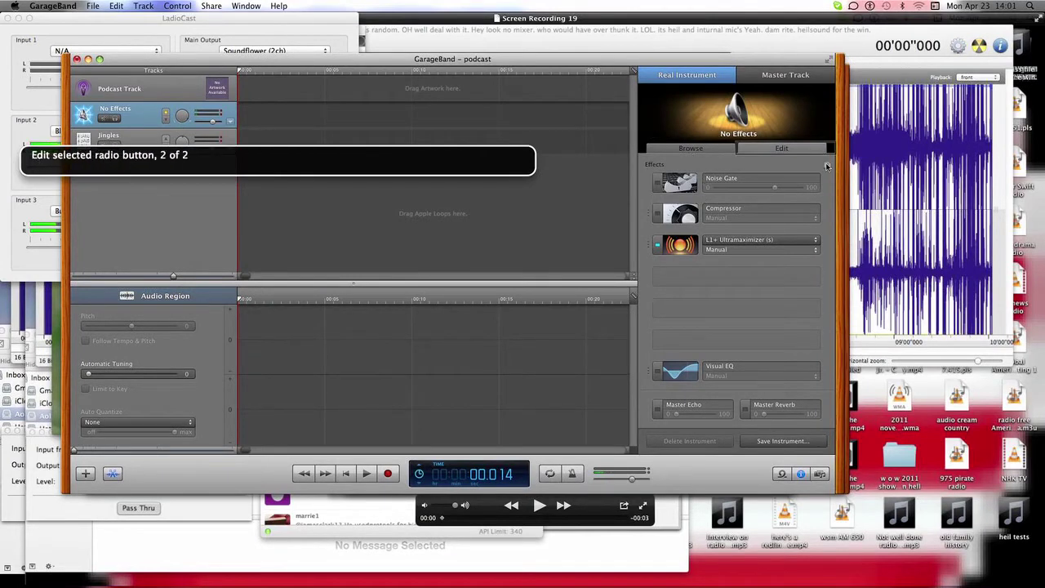
pyautogui.hotkey('ctrl', 'alt', 'space')
# - Check the input source and monitor settings of the No Effects track
pyautogui.hotkey('ctrl', 'alt', 'Right')
pyautogui.hotkey('ctrl', 'alt', 'Right')
pyautogui.hotkey('ctrl', 'alt', 'Right')
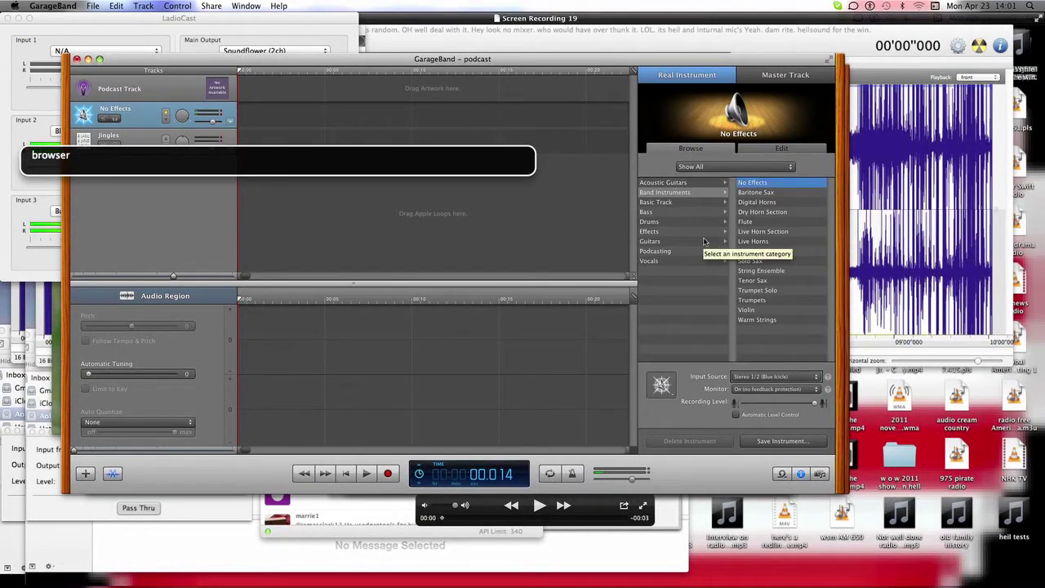
pyautogui.hotkey('ctrl', 'alt', 'Right')
pyautogui.hotkey('ctrl', 'alt', 'Right')
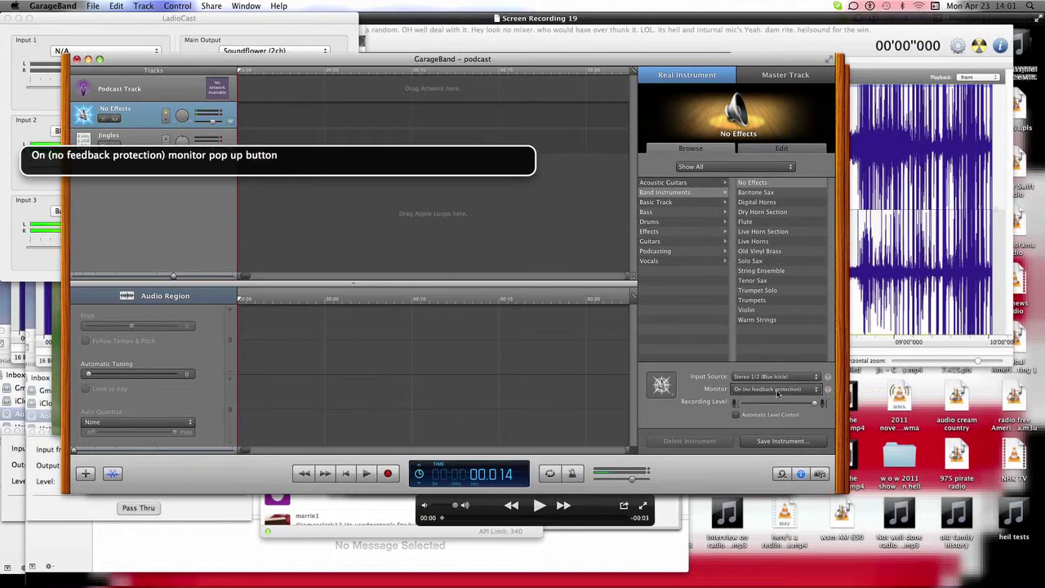
pyautogui.hotkey('ctrl', 'alt', 'Left')
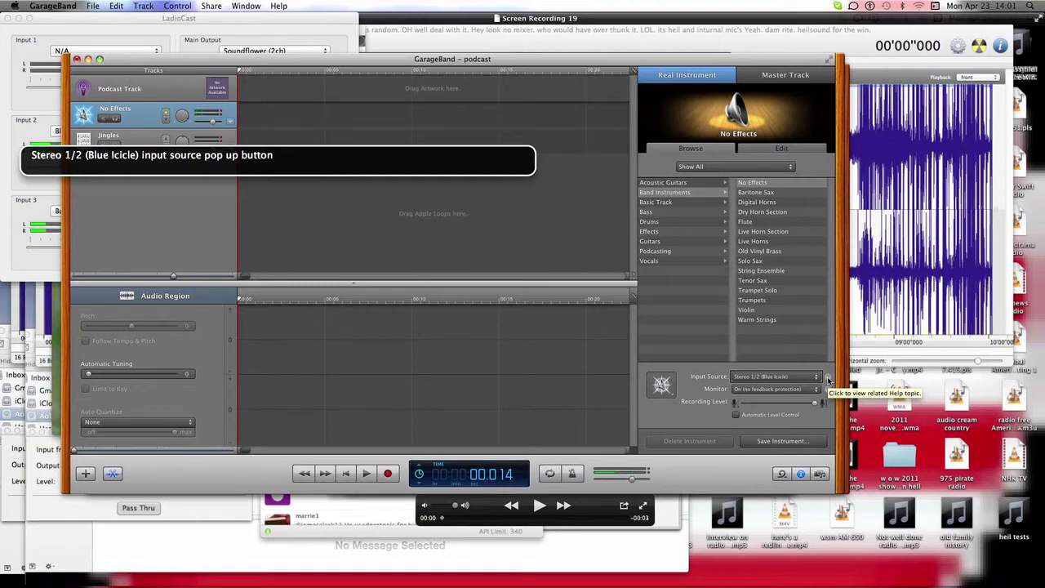
# - Switch to LadioCast, raise the volume slider of Input 2 to 80%, and fine-tune its gain in small increments
pyautogui.press('super+Tab')
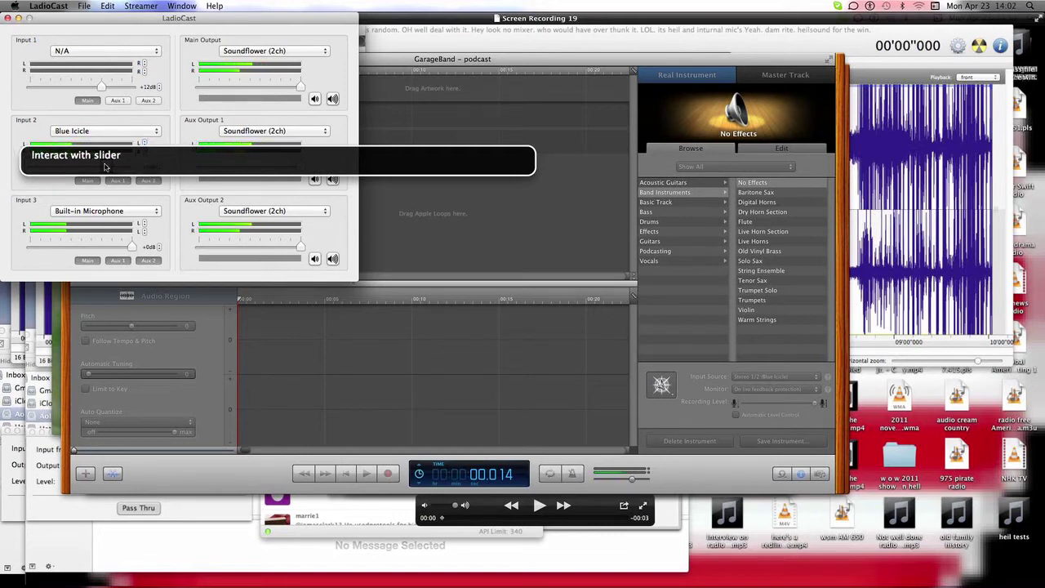
pyautogui.moveTo(104, 166); pyautogui.dragTo(120, 166)
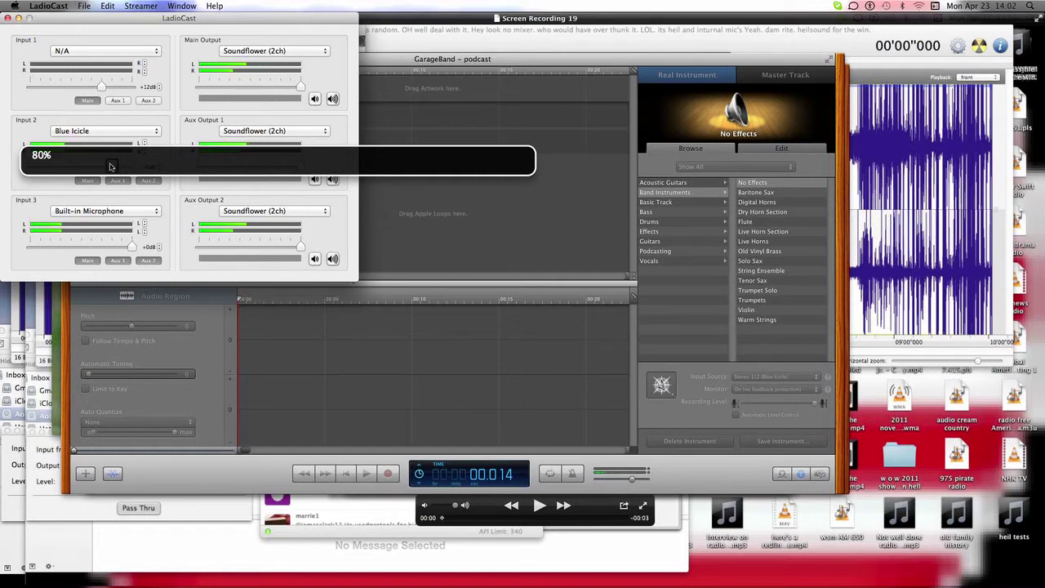
pyautogui.click(158, 169)
pyautogui.click(158, 164)
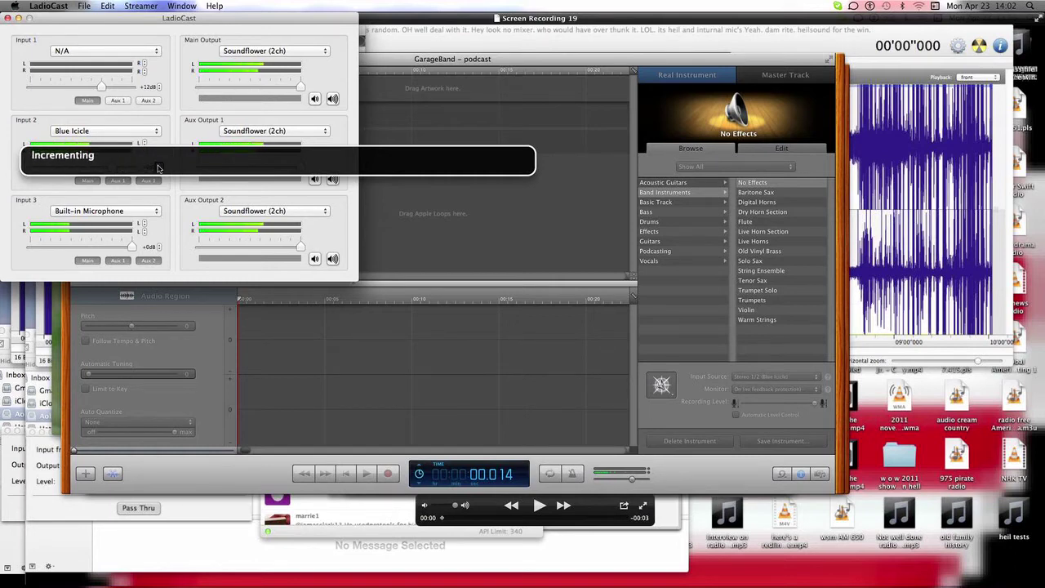
pyautogui.click(158, 169)
pyautogui.hotkey('ctrl', 'alt', 'Up')
pyautogui.hotkey('ctrl', 'alt', 'Down')
pyautogui.hotkey('ctrl', 'alt', 'Up')
pyautogui.hotkey('ctrl', 'alt', 'Down')
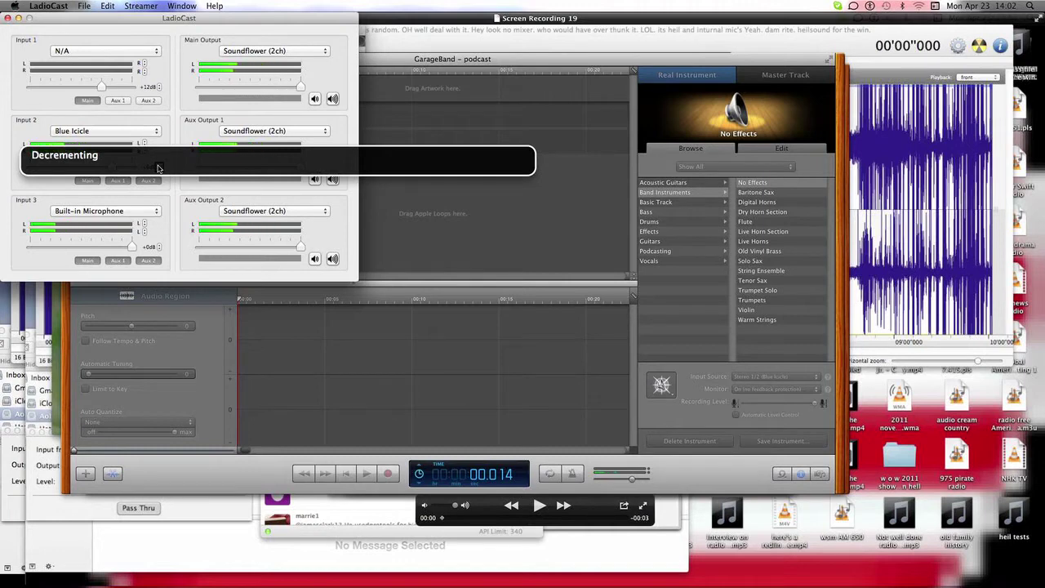
pyautogui.hotkey('ctrl', 'alt', 'Up')
pyautogui.hotkey('ctrl', 'alt', 'Down')
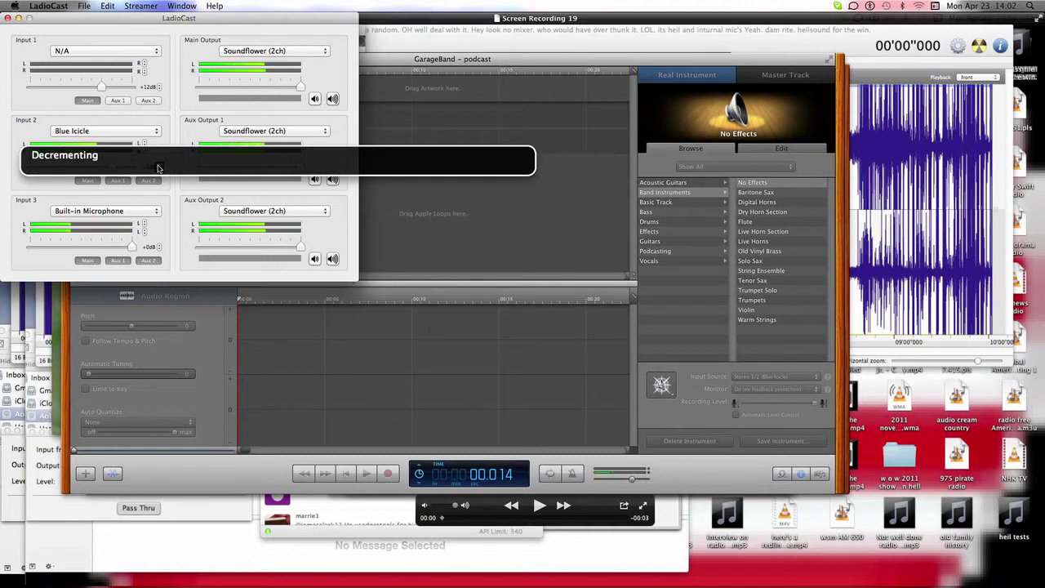
# - Toggle the left channel routing of Input 2 back and forth between L and R to compare the sound
pyautogui.hotkey('ctrl', 'alt', 'shift', 'Up')
pyautogui.hotkey('ctrl', 'alt', 'Right')
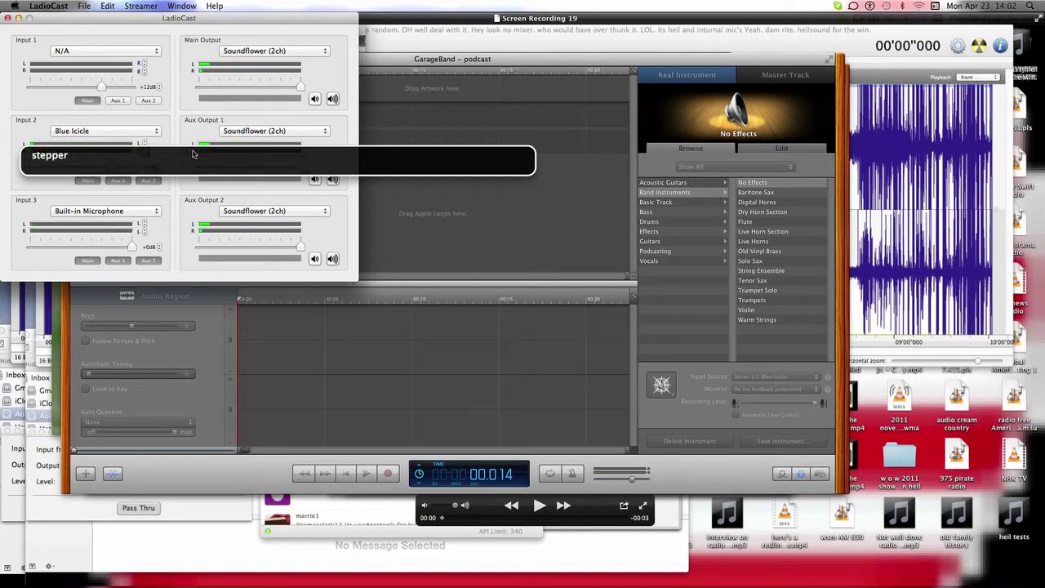
pyautogui.click(144, 143)
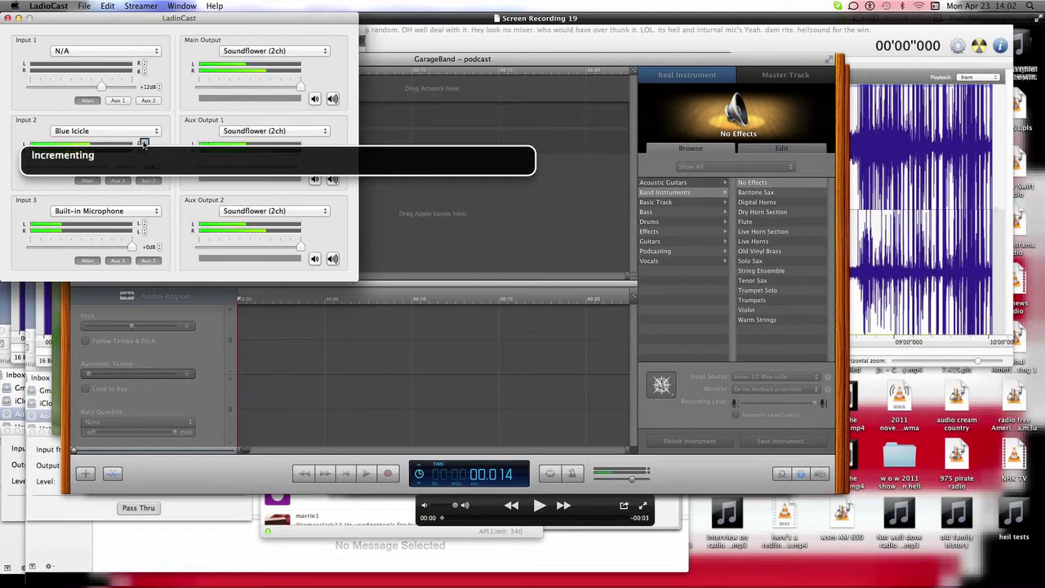
pyautogui.click(144, 145)
pyautogui.click(144, 142)
pyautogui.click(144, 145)
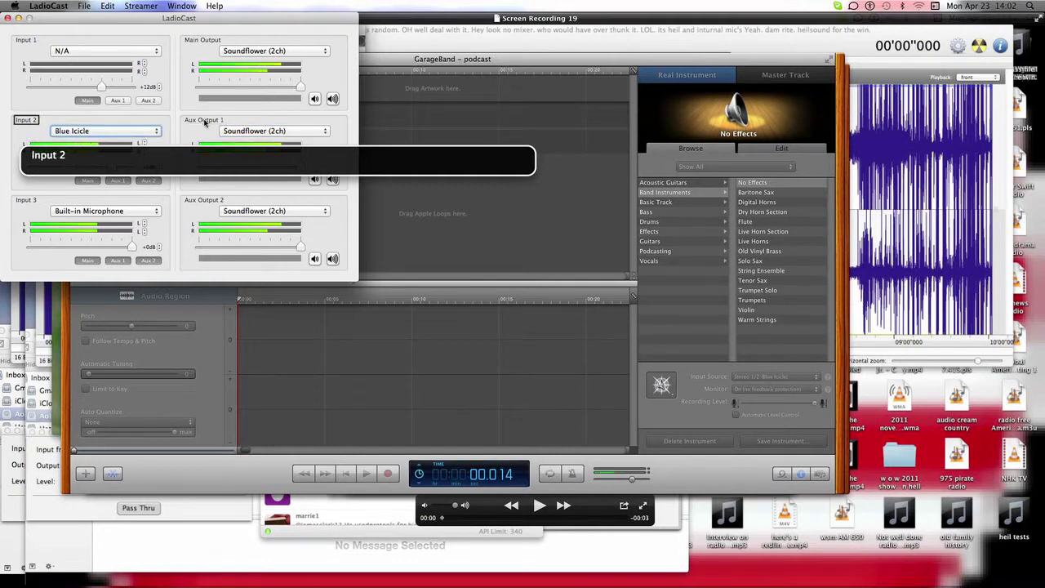
# - Set the gain of Input 1 to +18 dB
pyautogui.hotkey('ctrl', 'alt', 'Left')
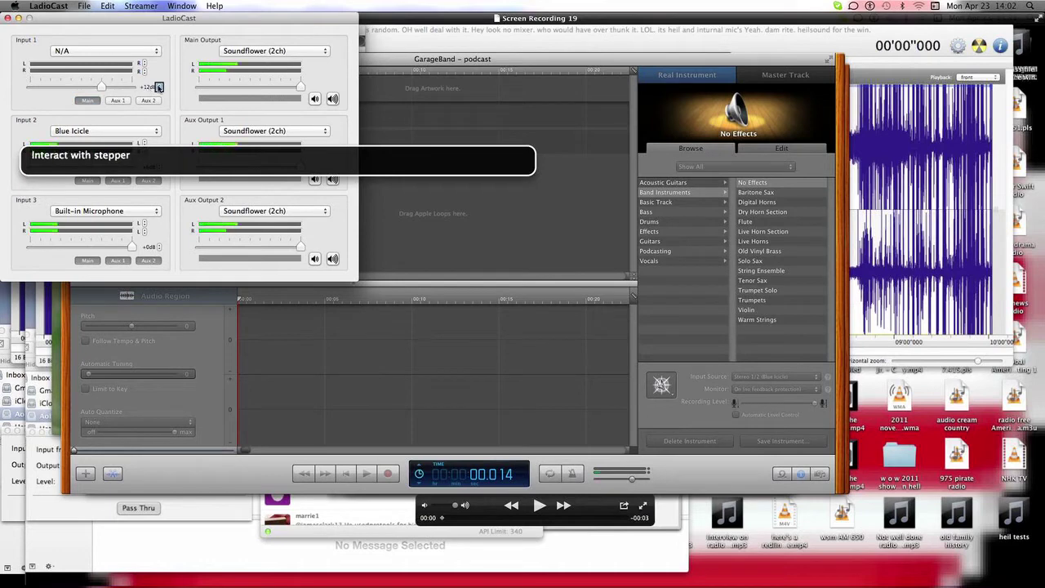
pyautogui.click(159, 85)
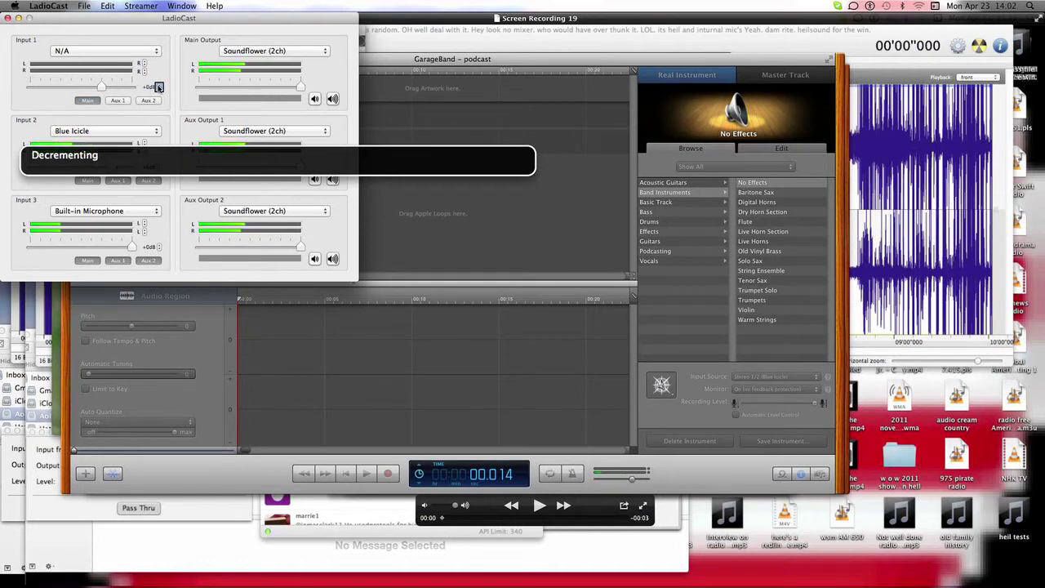
pyautogui.hotkey('ctrl', 'alt', 'Up')
pyautogui.hotkey('ctrl', 'alt', 'Down')
pyautogui.hotkey('ctrl', 'alt', 'shift', 'Up')
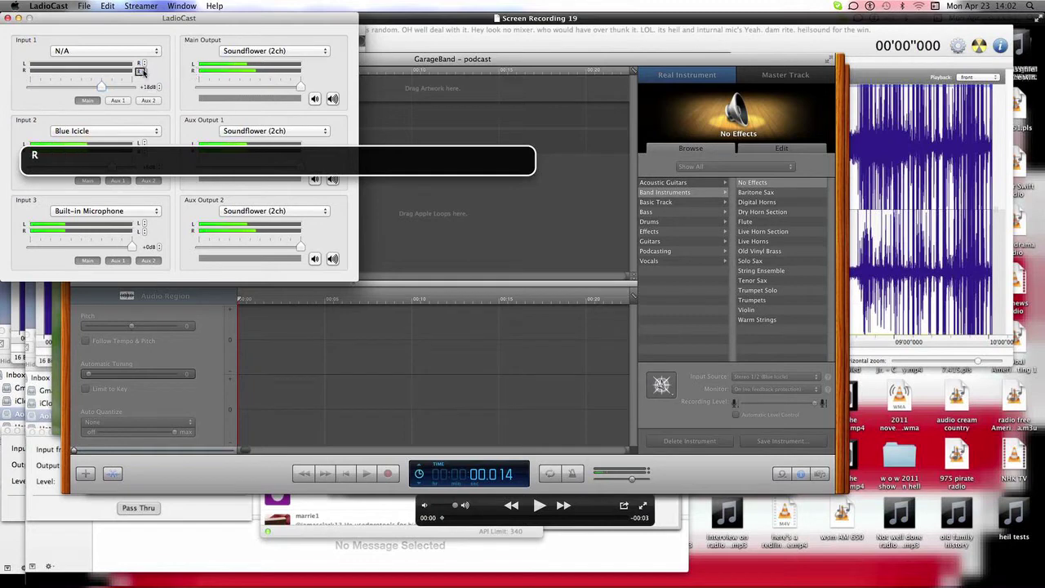
# - Change the right channel routing of Input 1 to L
pyautogui.click(143, 73)
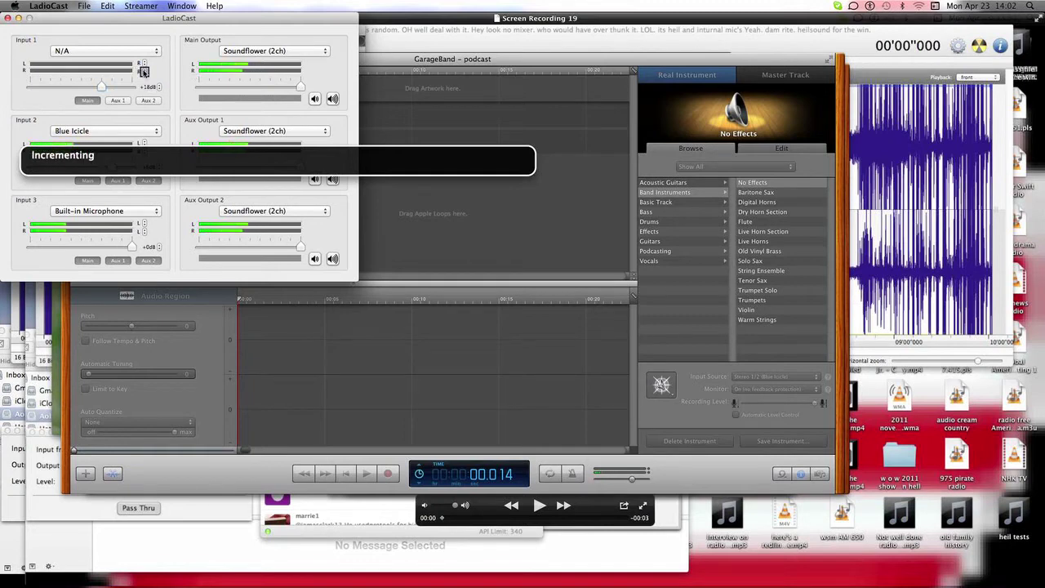
pyautogui.hotkey('ctrl', 'alt', 'shift', 'Up')
pyautogui.hotkey('ctrl', 'alt', 'Left')
pyautogui.hotkey('ctrl', 'alt', 'Right')
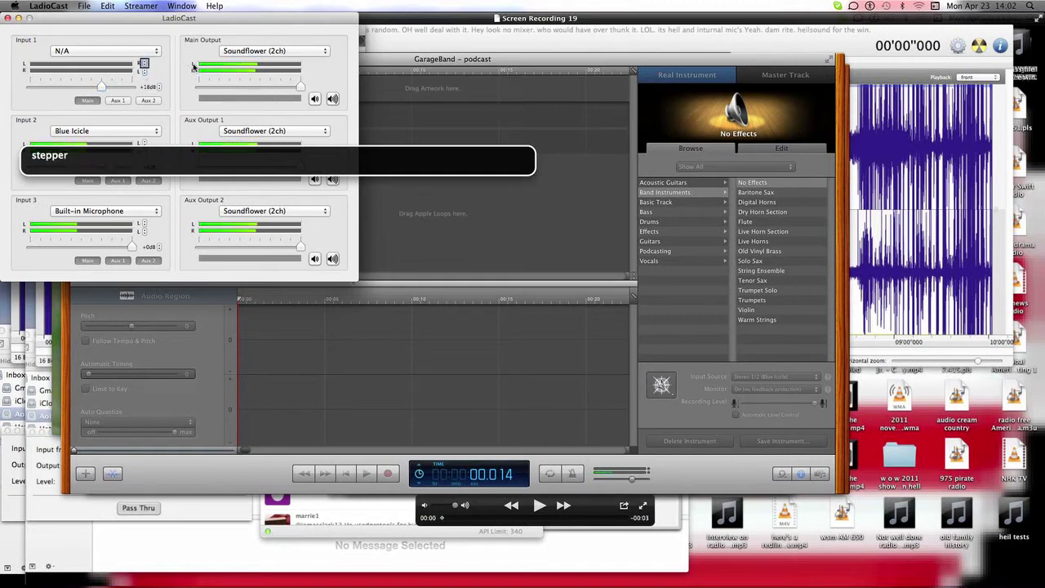
pyautogui.hotkey('ctrl', 'alt', 'Left')
pyautogui.hotkey('ctrl', 'alt', 'Up')
pyautogui.hotkey('ctrl', 'alt', 'Left')
pyautogui.hotkey('ctrl', 'alt', 'Left')
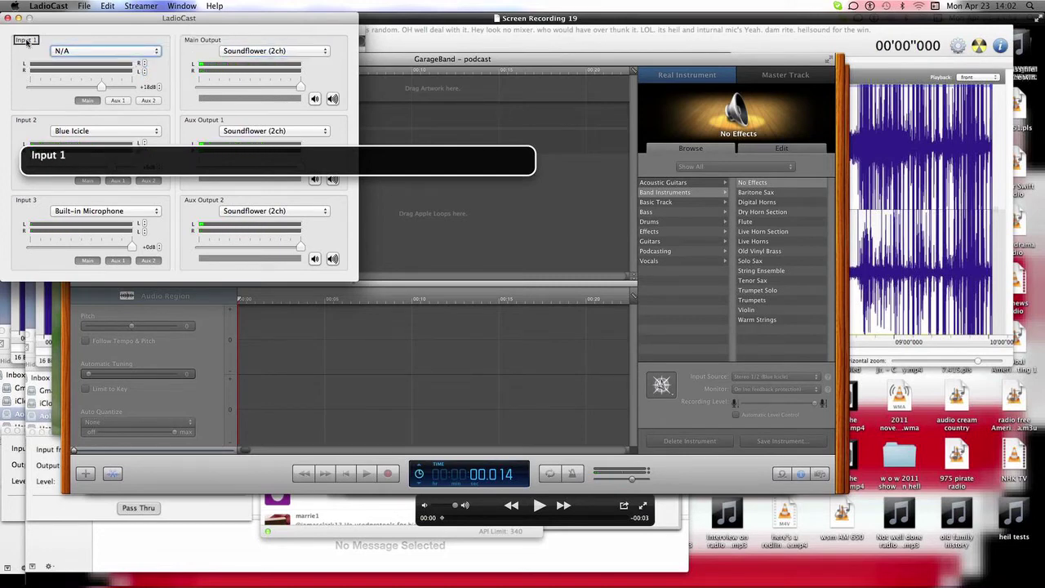
# - Check the source device of Input 1, the Main Output device, and the gain of Input 1
pyautogui.hotkey('ctrl', 'alt', 'Up')
pyautogui.hotkey('ctrl', 'alt', 'Left')
pyautogui.hotkey('ctrl', 'alt', 'Right')
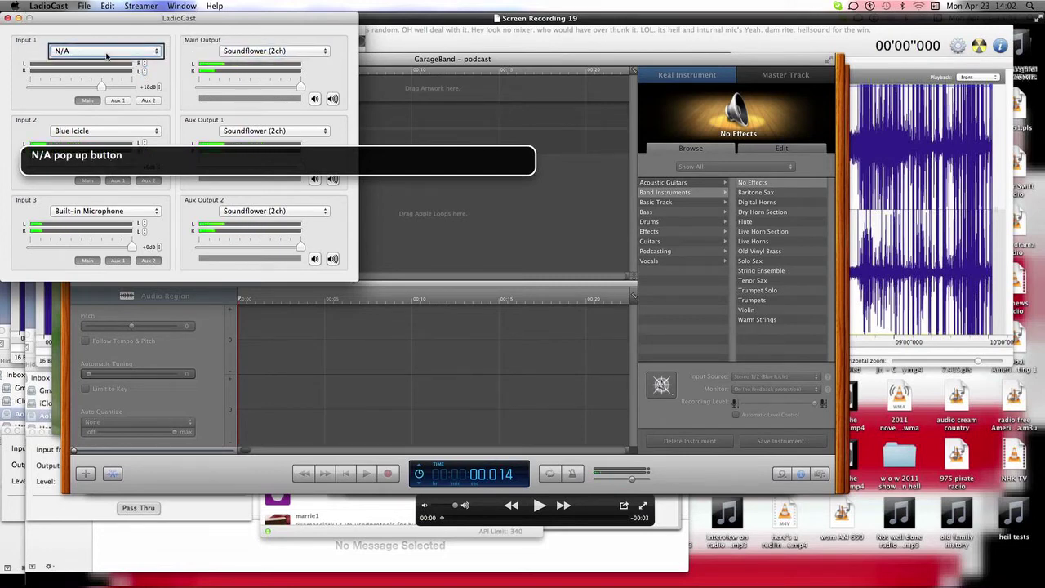
pyautogui.hotkey('ctrl', 'alt', 'Right')
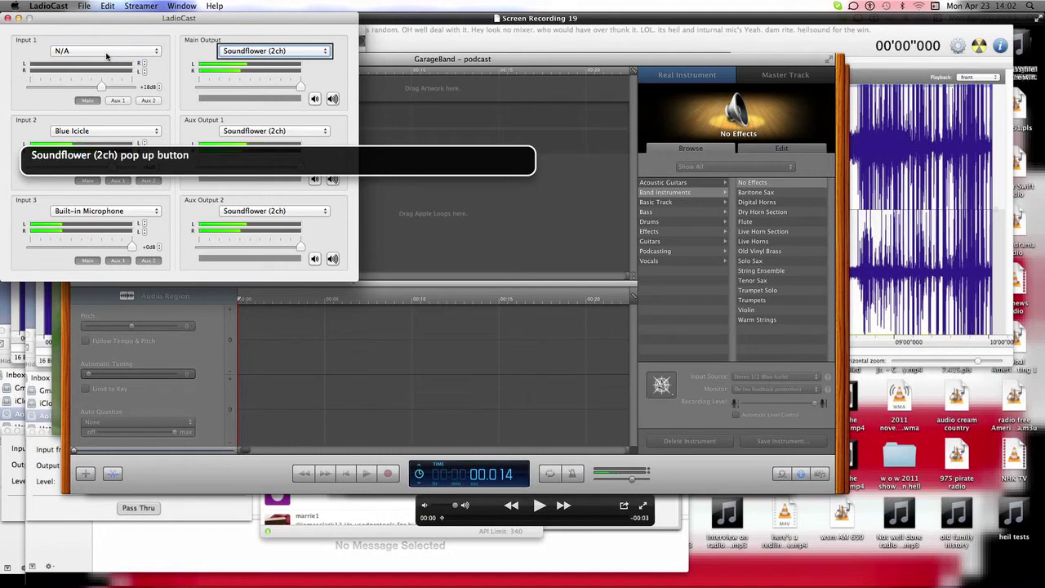
pyautogui.hotkey('ctrl', 'alt', 'Left')
pyautogui.hotkey('ctrl', 'alt', 'Left')
pyautogui.hotkey('ctrl', 'alt', 'Right')
pyautogui.hotkey('ctrl', 'alt', 'Right')
pyautogui.hotkey('ctrl', 'alt', 'Left')
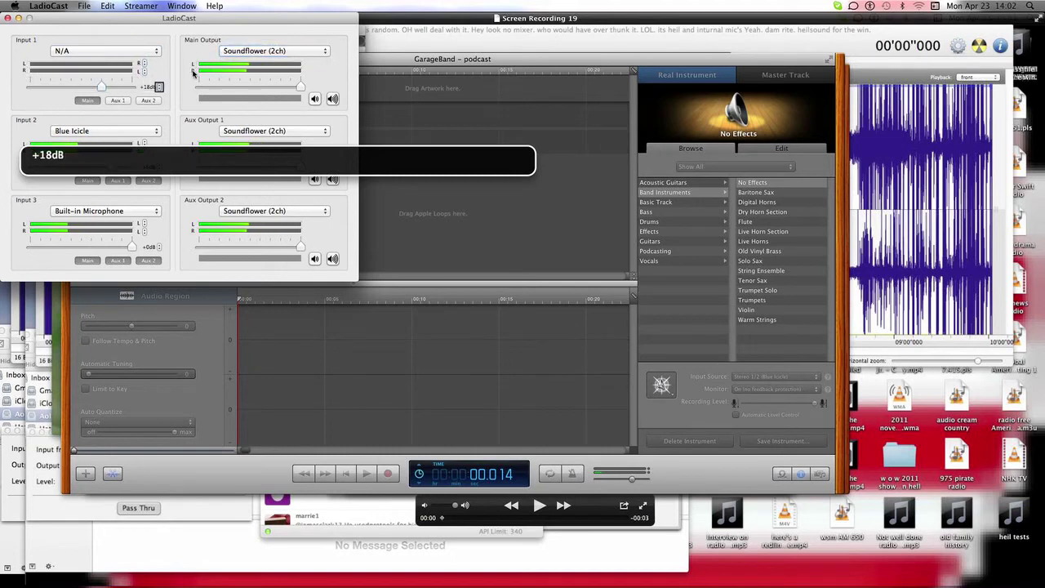
# - Review the output assignments of Input 2 and the channel routing and Aux assignments of Input 3
pyautogui.hotkey('ctrl', 'alt', 'Right')
pyautogui.hotkey('ctrl', 'alt', 'Right')
pyautogui.hotkey('ctrl', 'alt', 'Right')
pyautogui.hotkey('ctrl', 'alt', 'Right')
pyautogui.hotkey('ctrl', 'alt', 'Right')
pyautogui.hotkey('ctrl', 'alt', 'Left')
pyautogui.hotkey('ctrl', 'alt', 'Right')
pyautogui.hotkey('ctrl', 'alt', 'Right')
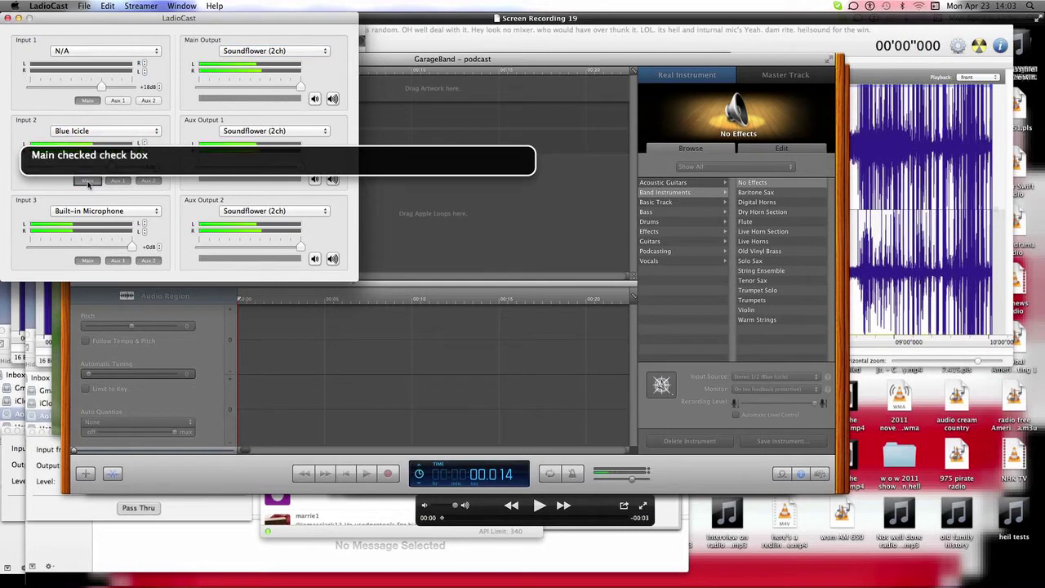
pyautogui.hotkey('ctrl', 'alt', 'Right')
pyautogui.hotkey('ctrl', 'alt', 'Right')
pyautogui.hotkey('ctrl', 'alt', 'Right')
pyautogui.hotkey('ctrl', 'alt', 'Right')
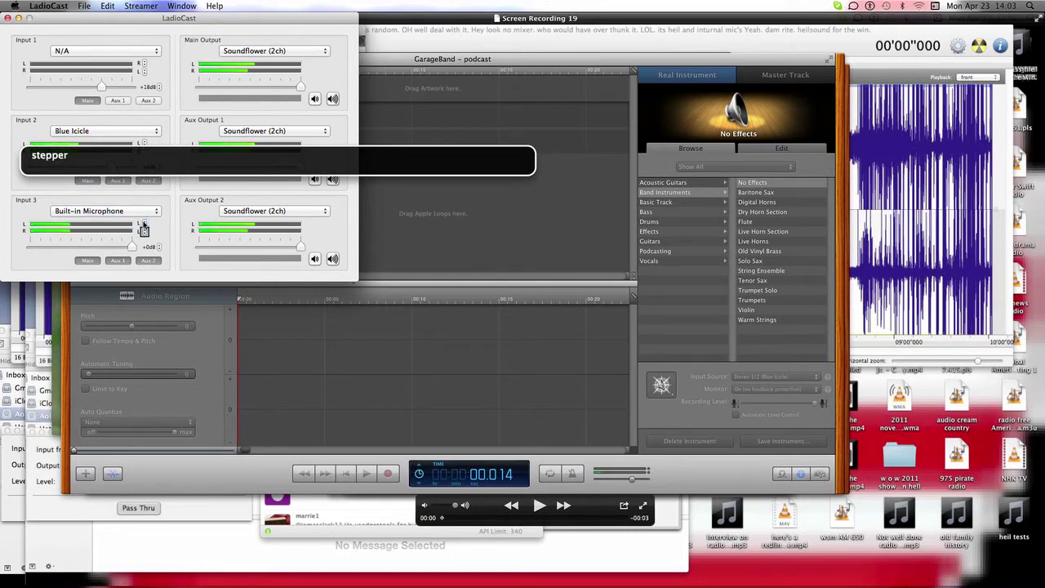
pyautogui.hotkey('ctrl', 'alt', 'Left')
pyautogui.hotkey('ctrl', 'alt', 'Right')
pyautogui.hotkey('ctrl', 'alt', 'Right')
pyautogui.hotkey('ctrl', 'alt', 'Right')
pyautogui.hotkey('ctrl', 'alt', 'Right')
pyautogui.hotkey('ctrl', 'alt', 'Right')
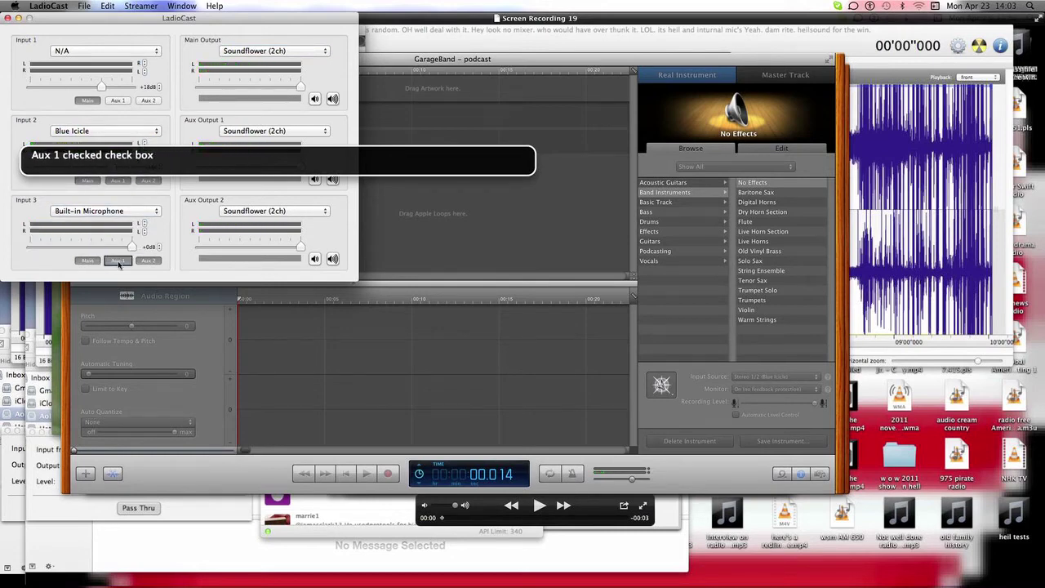
pyautogui.hotkey('ctrl', 'alt', 'Left')
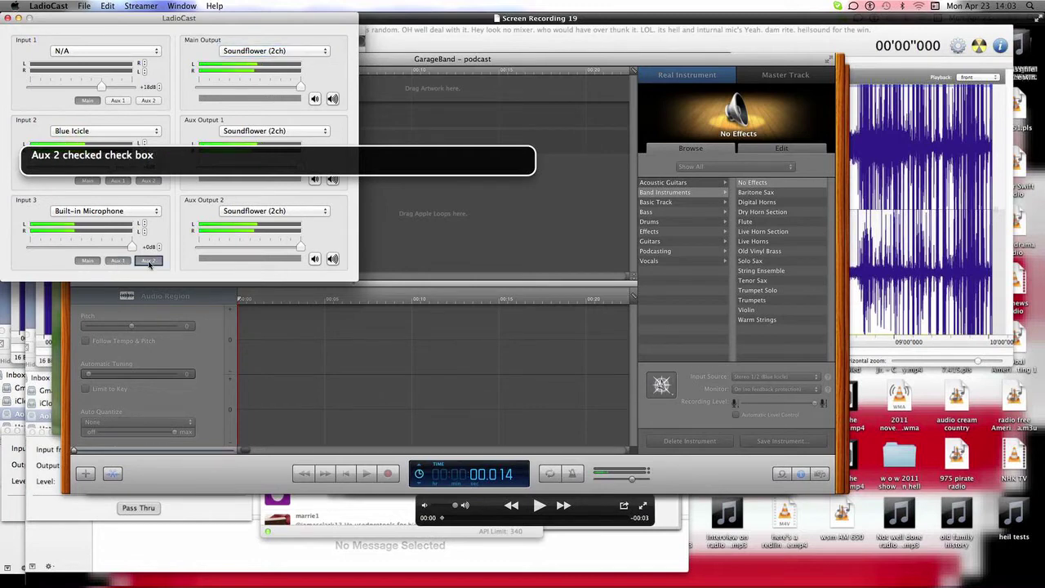
pyautogui.hotkey('ctrl', 'alt', 'Right')
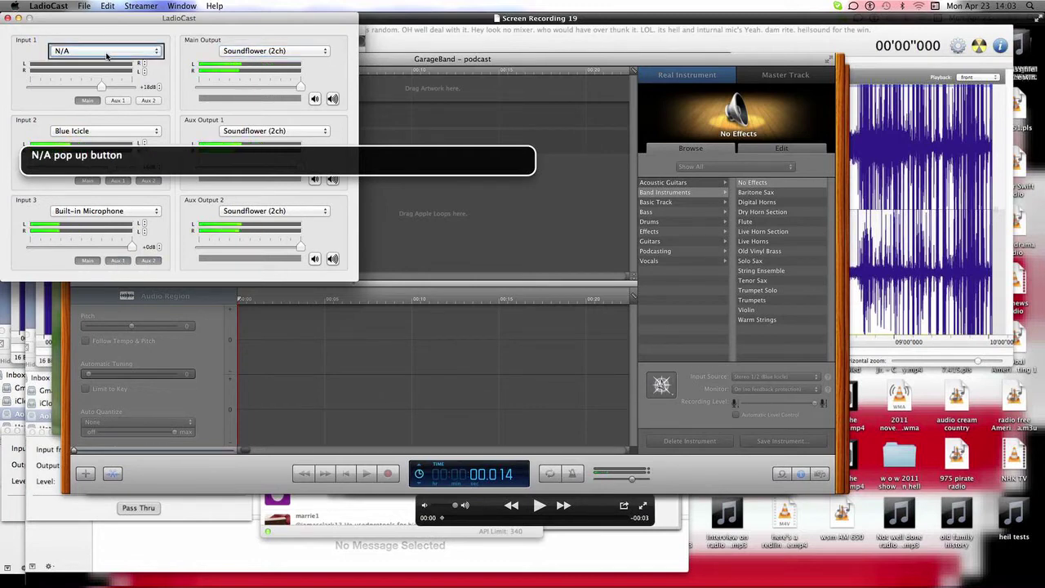
# - Set the source device of Input 2 to N/A
pyautogui.hotkey('ctrl', 'alt', 'Right')
pyautogui.hotkey('ctrl', 'alt', 'Right')
pyautogui.hotkey('ctrl', 'alt', 'Right')
pyautogui.hotkey('ctrl', 'alt', 'Right')
pyautogui.hotkey('ctrl', 'alt', 'Right')
pyautogui.hotkey('ctrl', 'alt', 'Right')
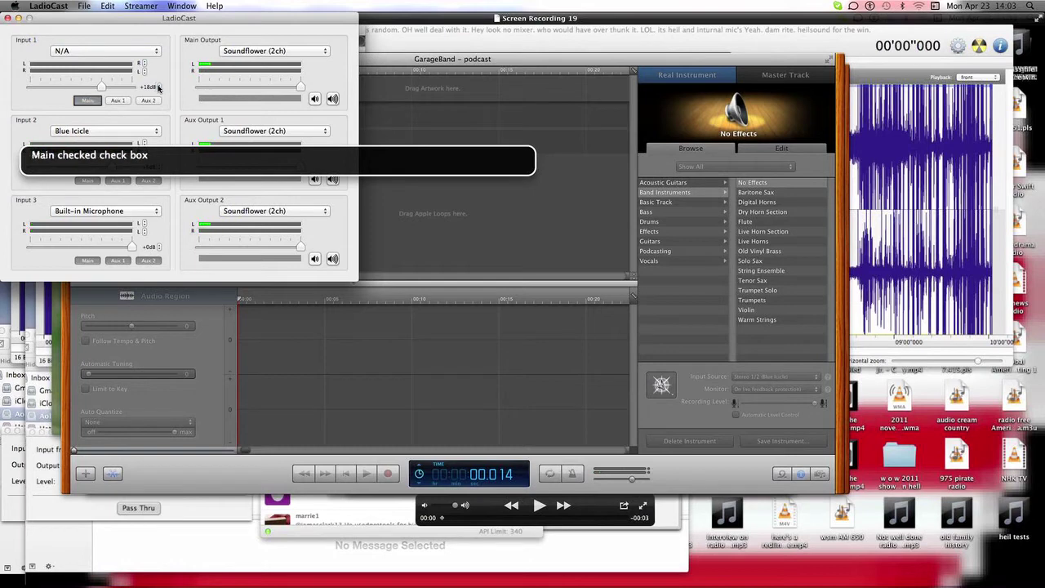
pyautogui.hotkey('ctrl', 'alt', 'Right')
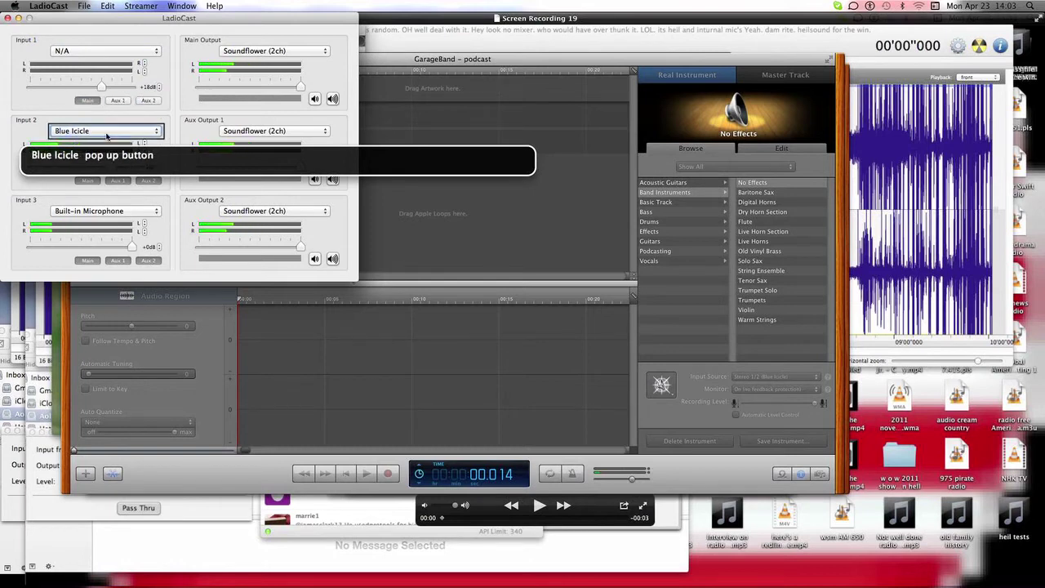
pyautogui.hotkey('ctrl', 'alt', 'space')
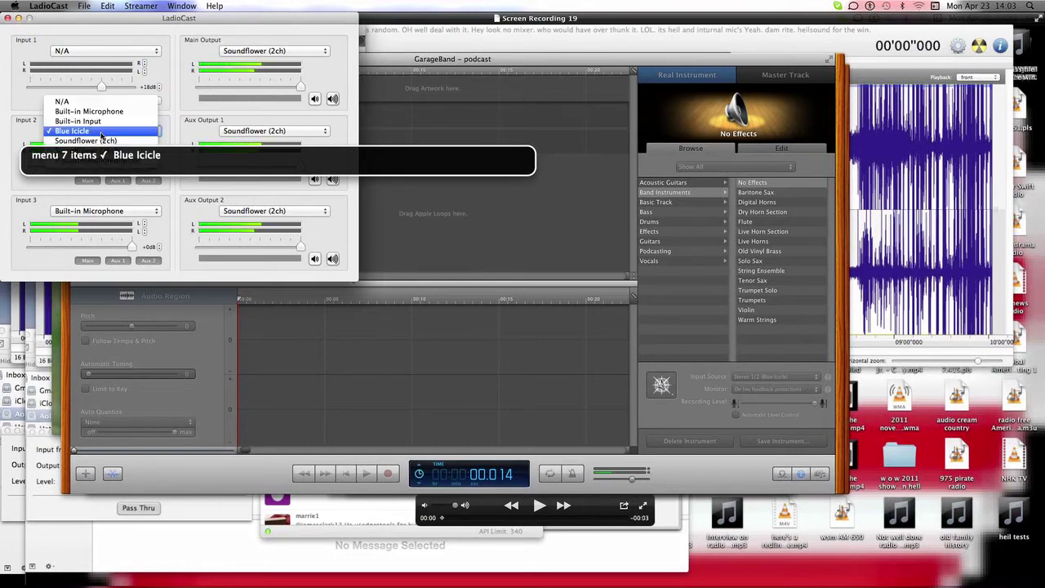
pyautogui.press('Up')
pyautogui.press('Up')
pyautogui.press('Up')
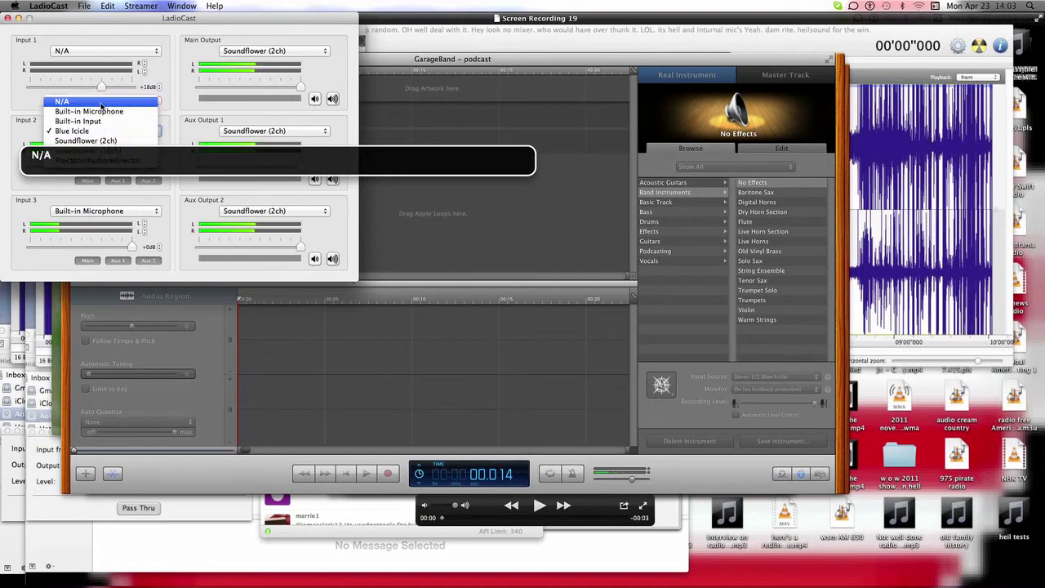
pyautogui.hotkey('ctrl', 'alt', 'space')
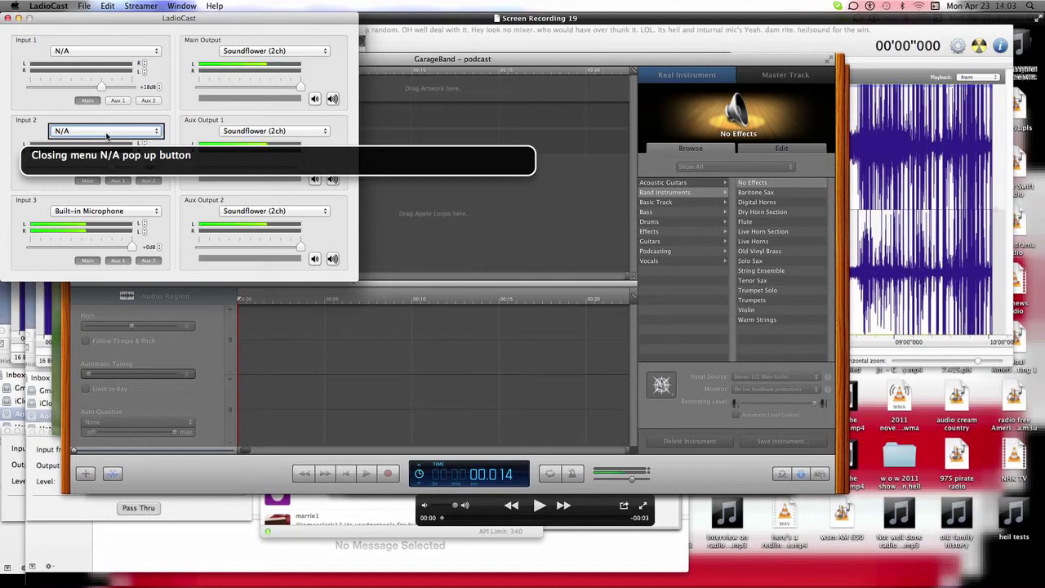
# - Select the Jingles track in GarageBand, then return to LadioCast and set the source of Input 2 back to Blue Icicle
pyautogui.press('super+Tab')
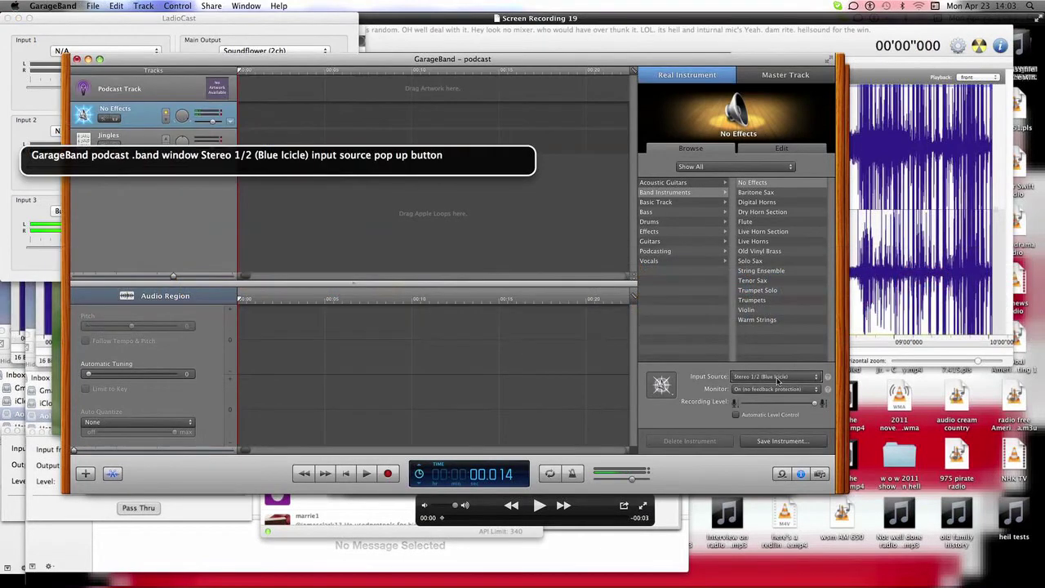
pyautogui.press('super+Tab')
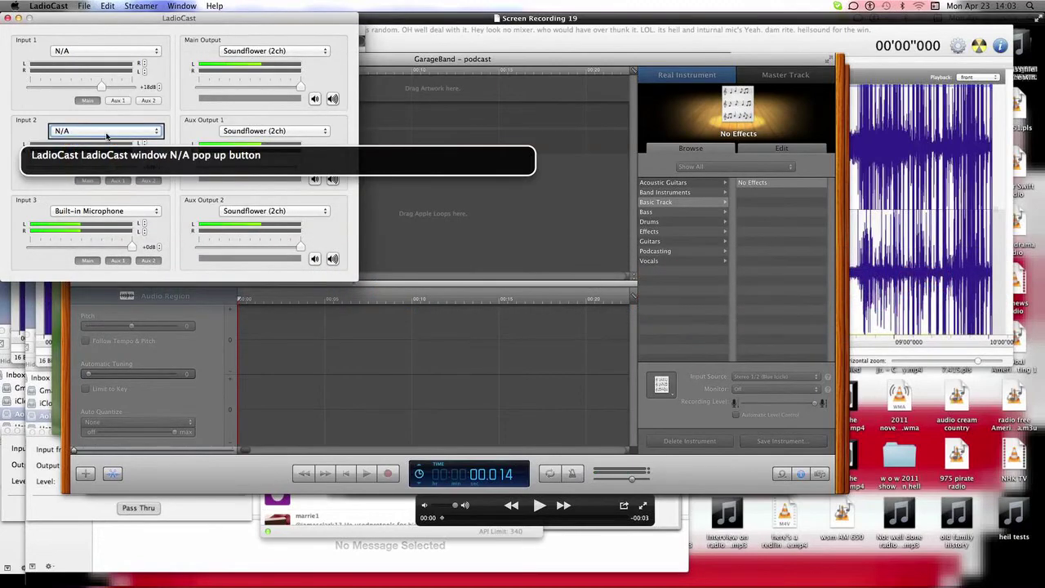
pyautogui.hotkey('ctrl', 'alt', 'space')
pyautogui.press('Down')
pyautogui.press('Down')
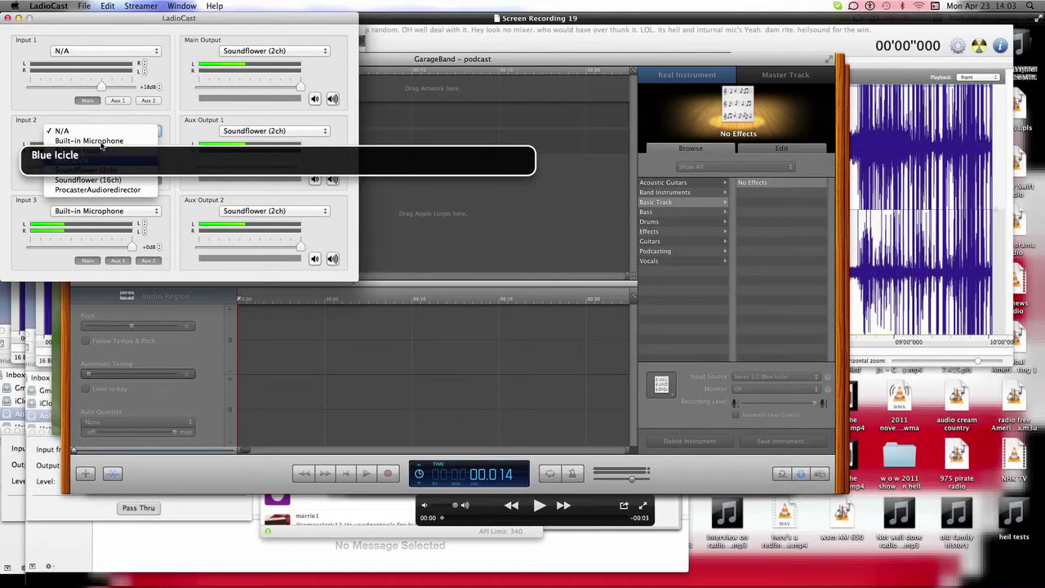
pyautogui.hotkey('ctrl', 'alt', 'space')
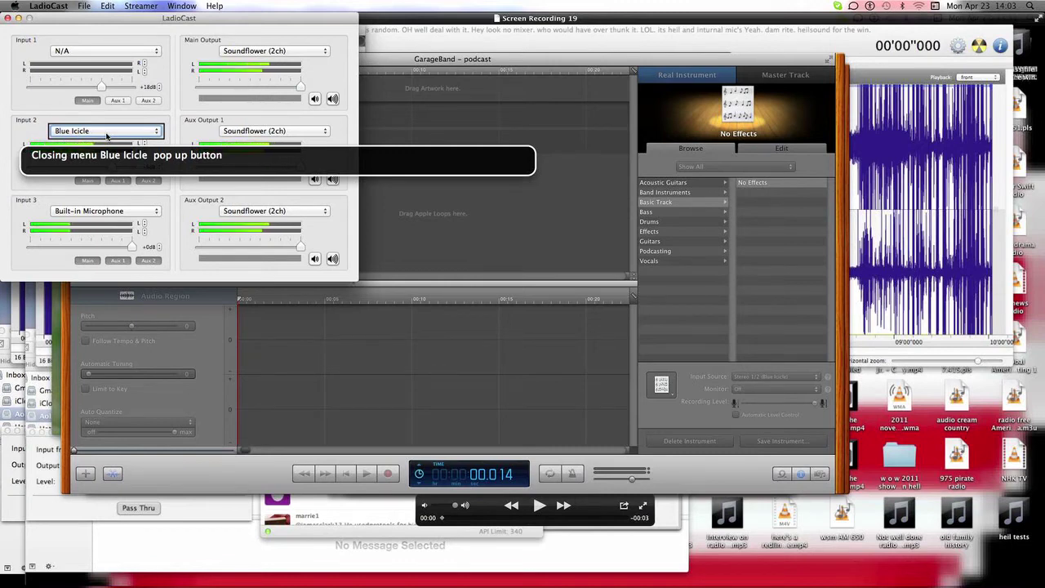
# - Switch to GarageBand, select the No Effects track, and return to LadioCast
pyautogui.press('super+Tab')
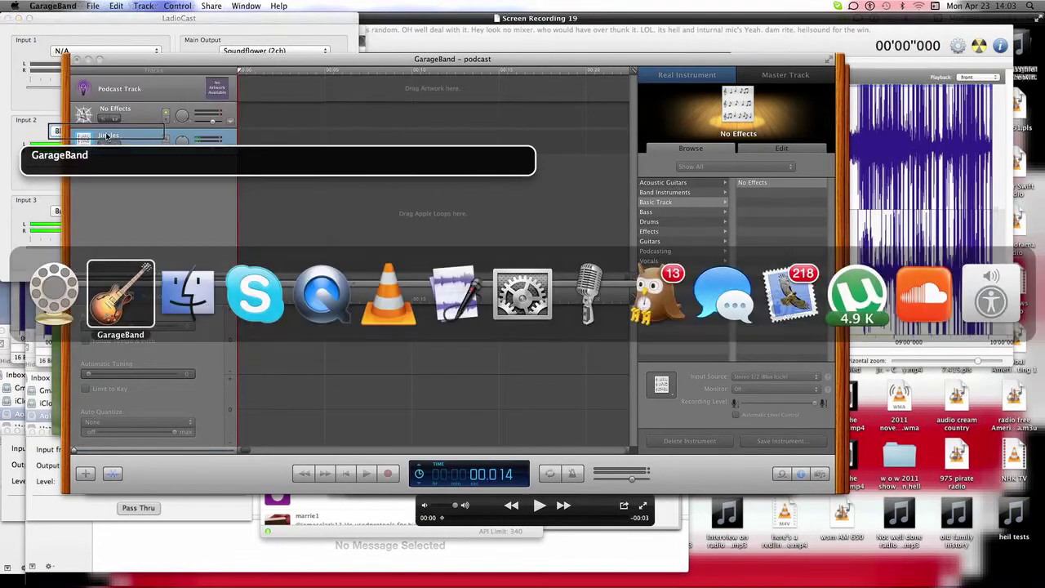
pyautogui.press('Up')
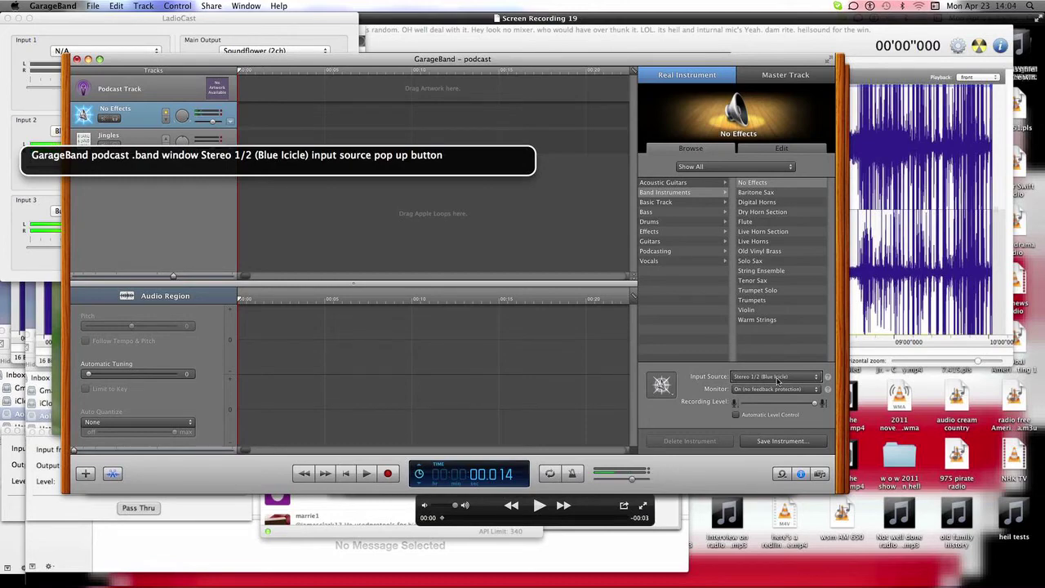
pyautogui.press('super+Tab')
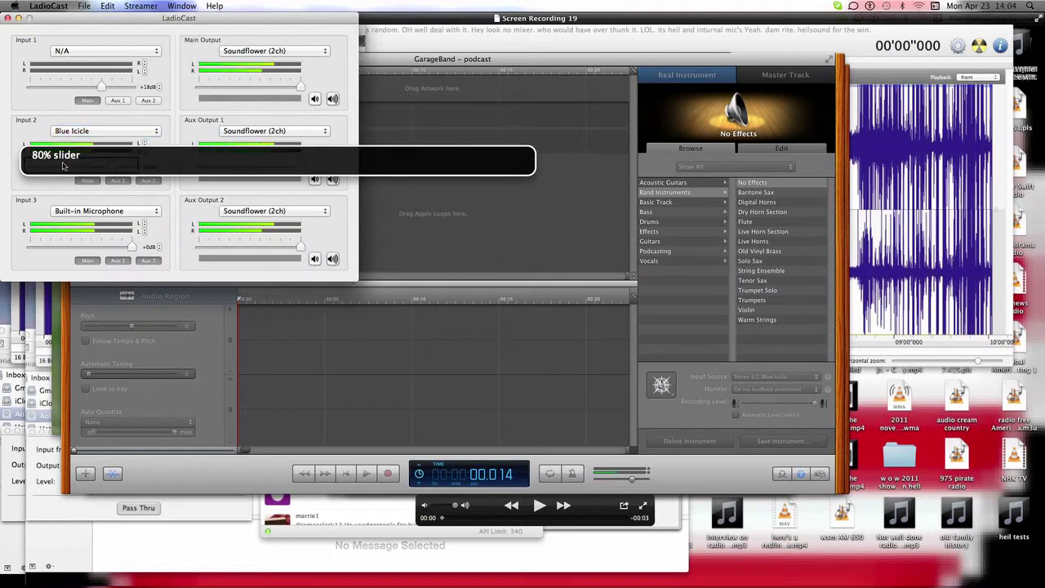
# - Change the source device of Input 3 from the built-in microphone to Blue Icicle
pyautogui.press('Tab')
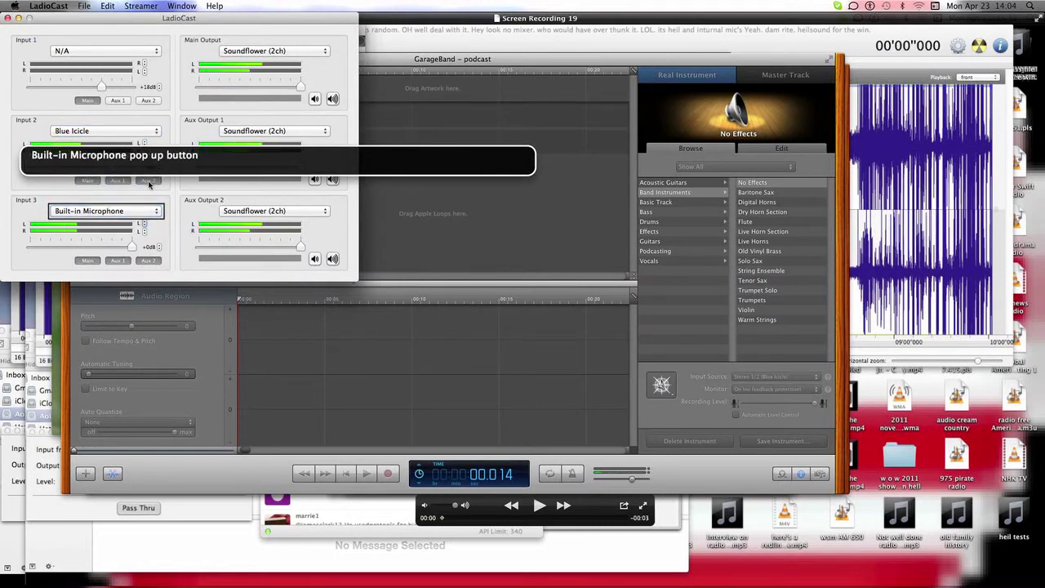
pyautogui.click(102, 214)
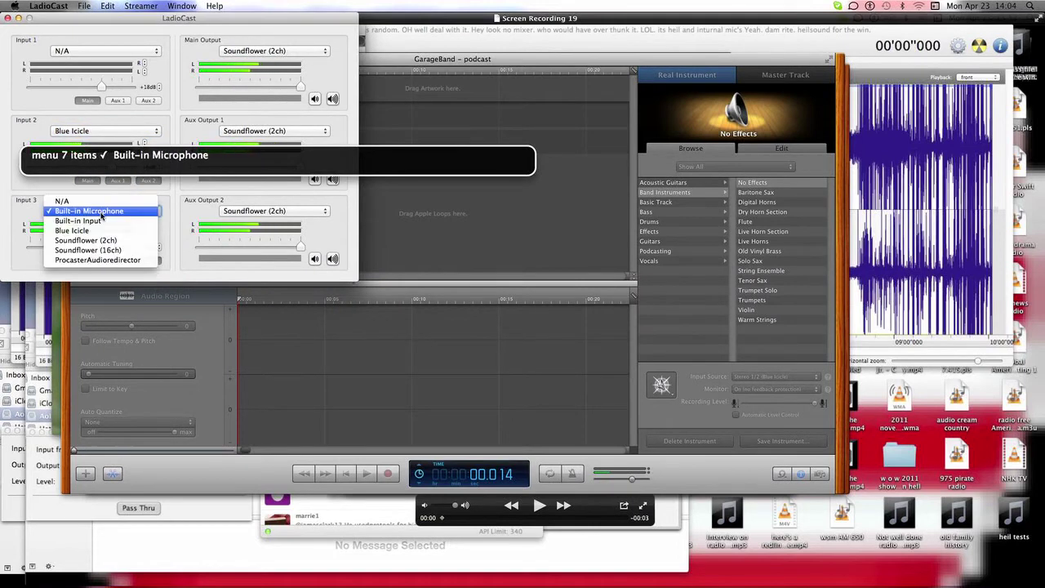
pyautogui.press('Down')
pyautogui.press('Down')
pyautogui.press('Return')
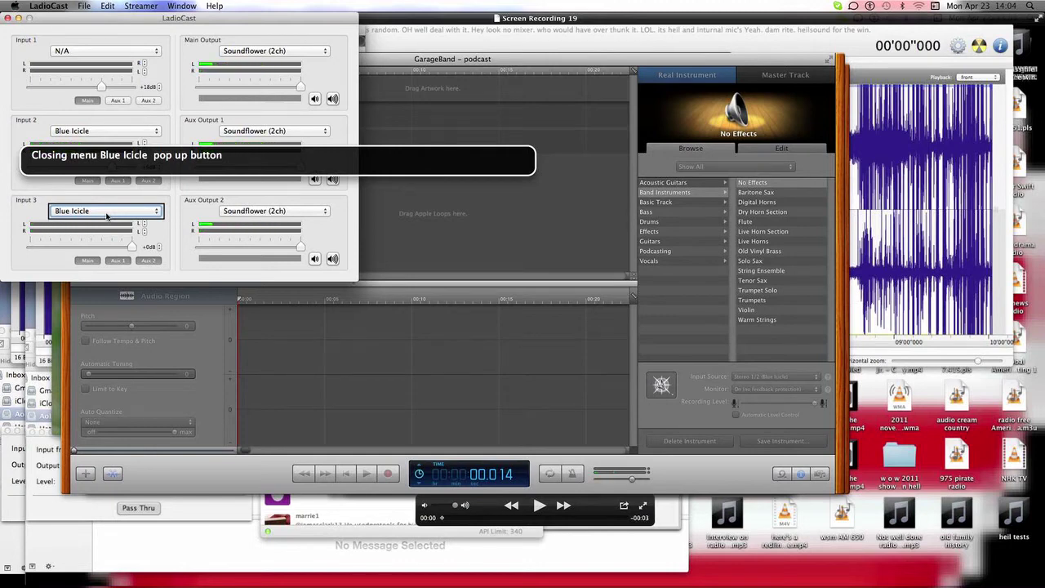
# - Toggle the right channel routing of Input 3 between L and R to compare the sound
pyautogui.hotkey('ctrl', 'alt', 'Right')
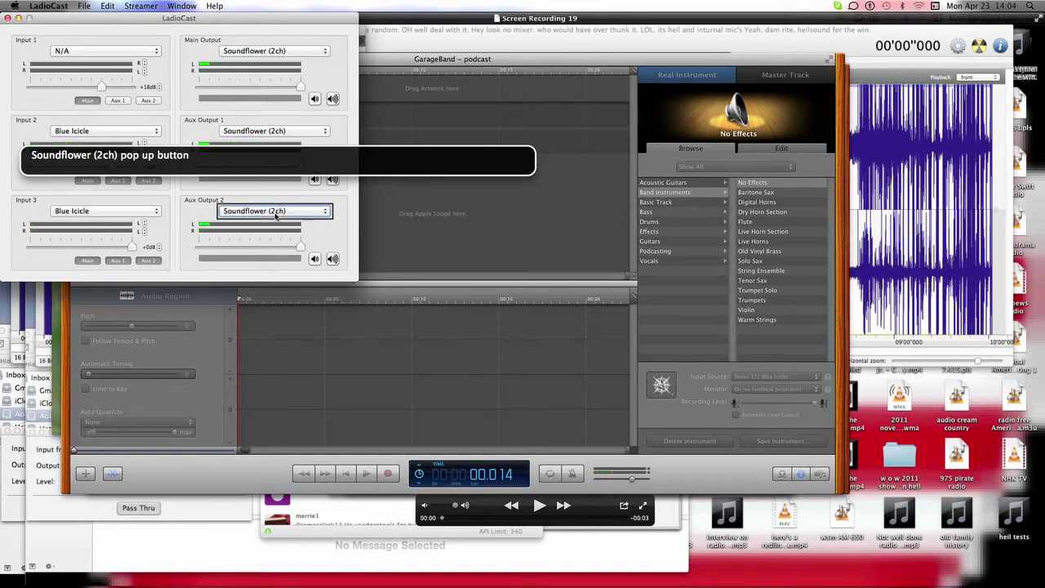
pyautogui.hotkey('ctrl', 'alt', 'Down')
pyautogui.hotkey('ctrl', 'alt', 'Left')
pyautogui.hotkey('ctrl', 'alt', 'Right')
pyautogui.hotkey('ctrl', 'alt', 'Left')
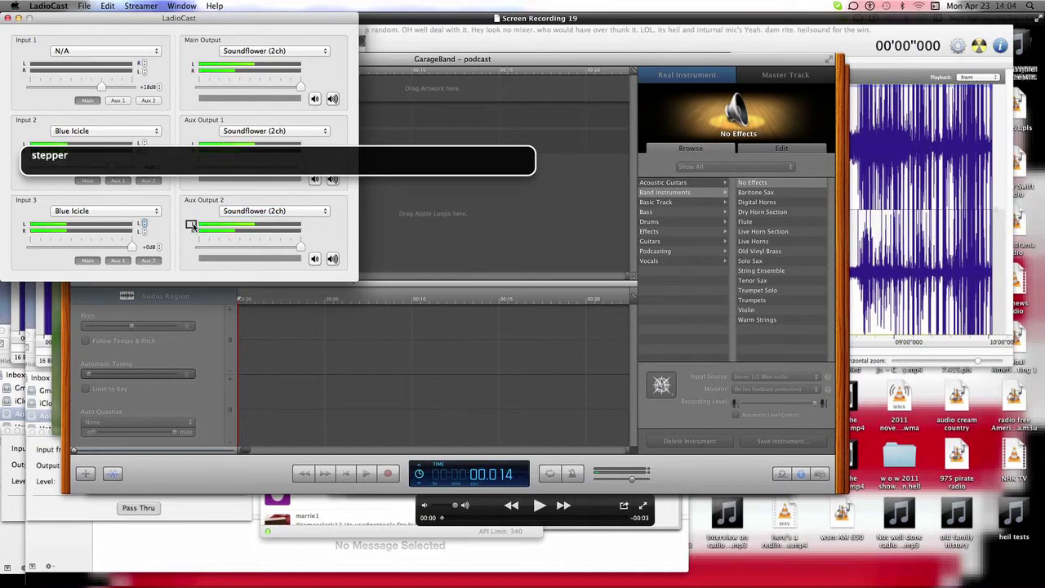
pyautogui.hotkey('ctrl', 'alt', 'Left')
pyautogui.hotkey('ctrl', 'alt', 'Right')
pyautogui.hotkey('ctrl', 'alt', 'Right')
pyautogui.hotkey('ctrl', 'alt', 'Left')
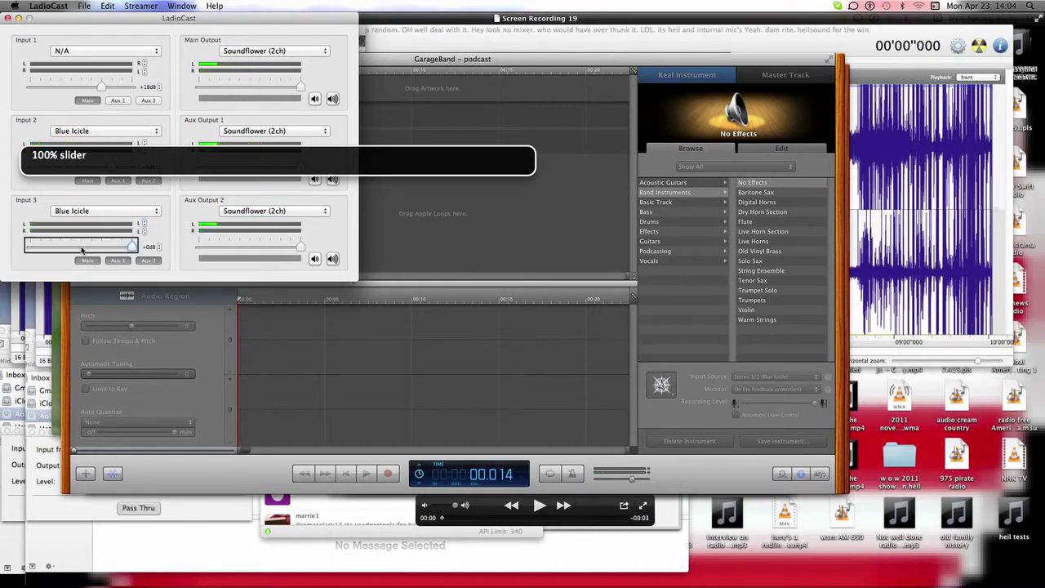
pyautogui.hotkey('ctrl', 'alt', 'Left')
pyautogui.hotkey('ctrl', 'alt', 'Left')
pyautogui.hotkey('ctrl', 'alt', 'Right')
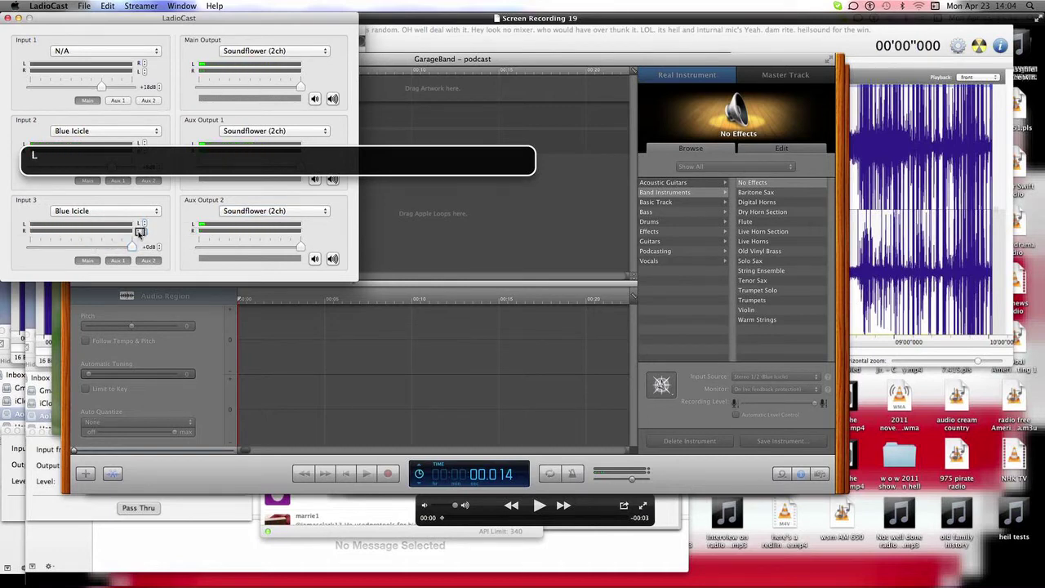
pyautogui.hotkey('ctrl', 'alt', 'Up')
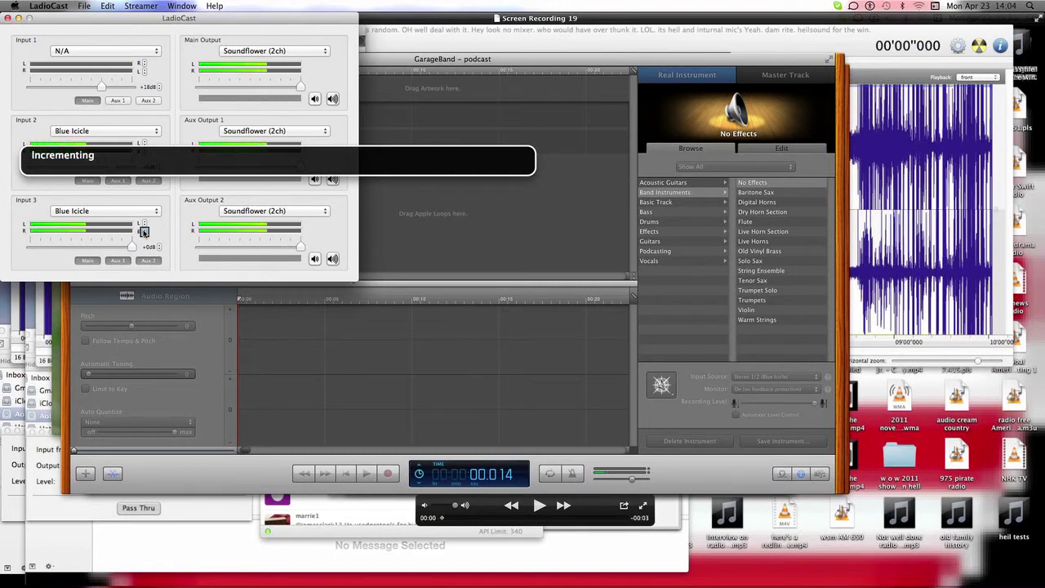
pyautogui.hotkey('ctrl', 'alt', 'Down')
pyautogui.hotkey('ctrl', 'alt', 'shift', 'Up')
pyautogui.hotkey('ctrl', 'alt', 'Left')
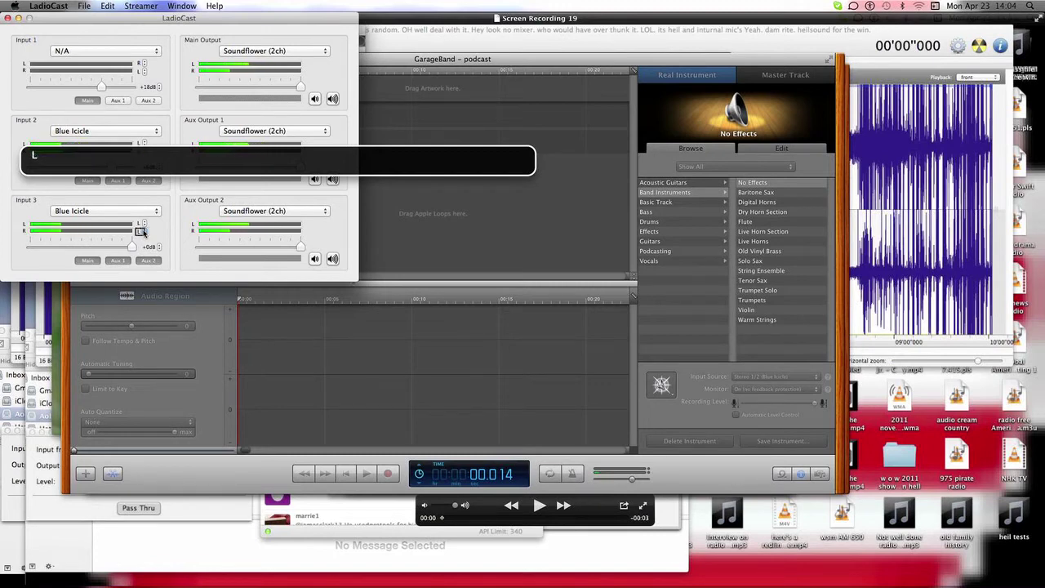
# - Examine Input 3's channel routing and Aux options in LadioCast, continuing to the Aux Output 2 controls
pyautogui.hotkey('ctrl', 'alt', 'Left')
pyautogui.hotkey('ctrl', 'alt', 'Right')
pyautogui.hotkey('ctrl', 'alt', 'Left')
pyautogui.hotkey('ctrl', 'alt', 'Right')
pyautogui.hotkey('ctrl', 'alt', 'Right')
pyautogui.hotkey('ctrl', 'alt', 'Left')
pyautogui.hotkey('ctrl', 'alt', 'Right')
pyautogui.hotkey('ctrl', 'alt', 'Right')
pyautogui.hotkey('ctrl', 'alt', 'Right')
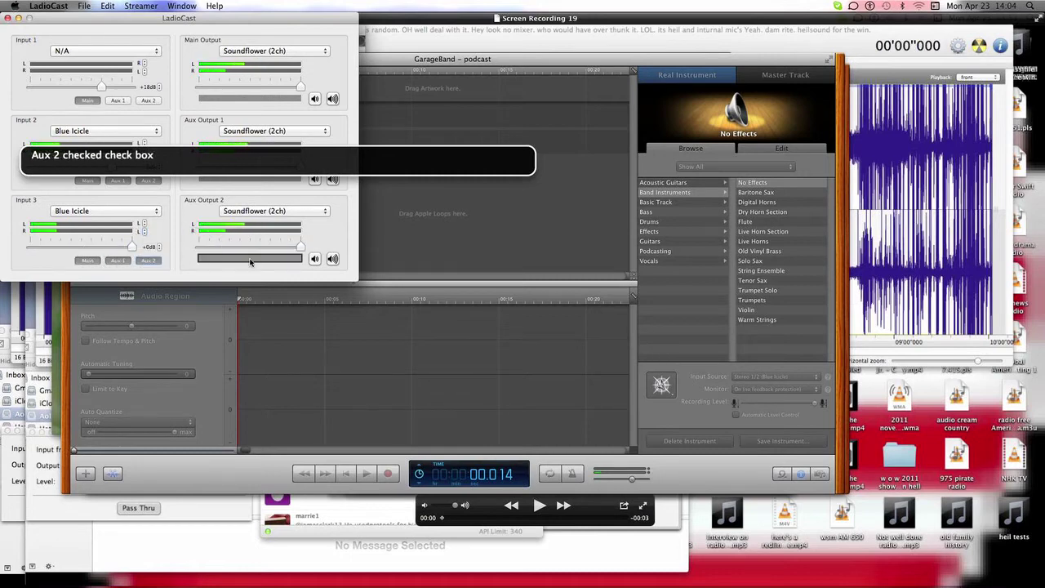
pyautogui.hotkey('ctrl', 'alt', 'Right')
pyautogui.hotkey('ctrl', 'alt', 'Right')
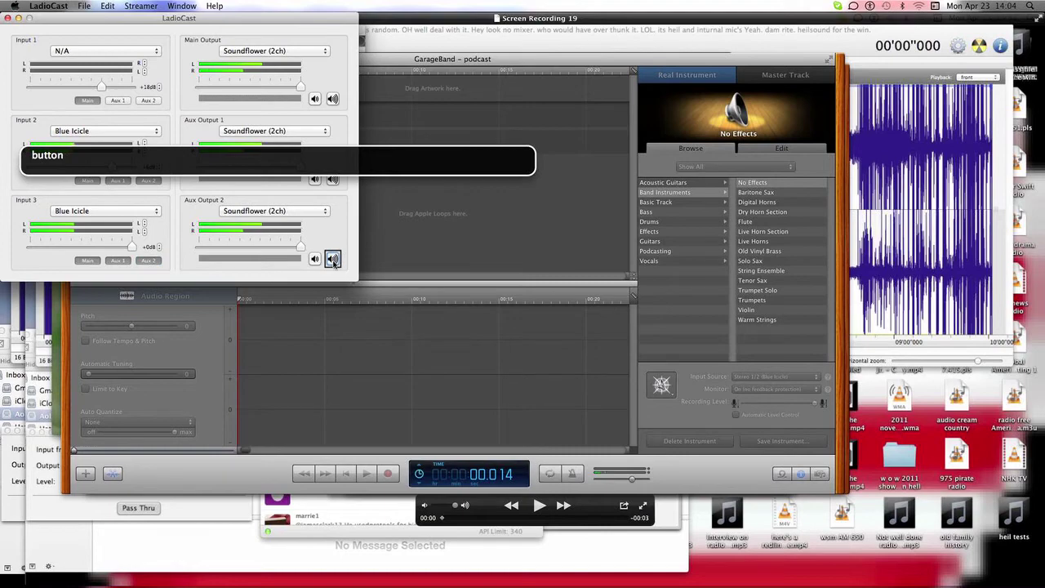
# - Close LadioCast and return to the podcast project in GarageBand
pyautogui.press('super+h')
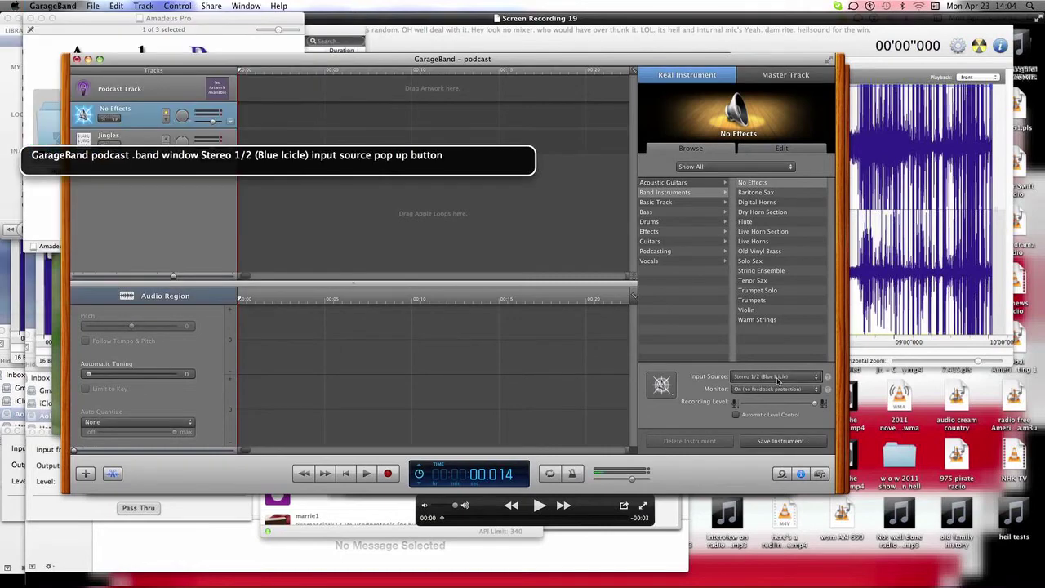
pyautogui.press('super+Tab')
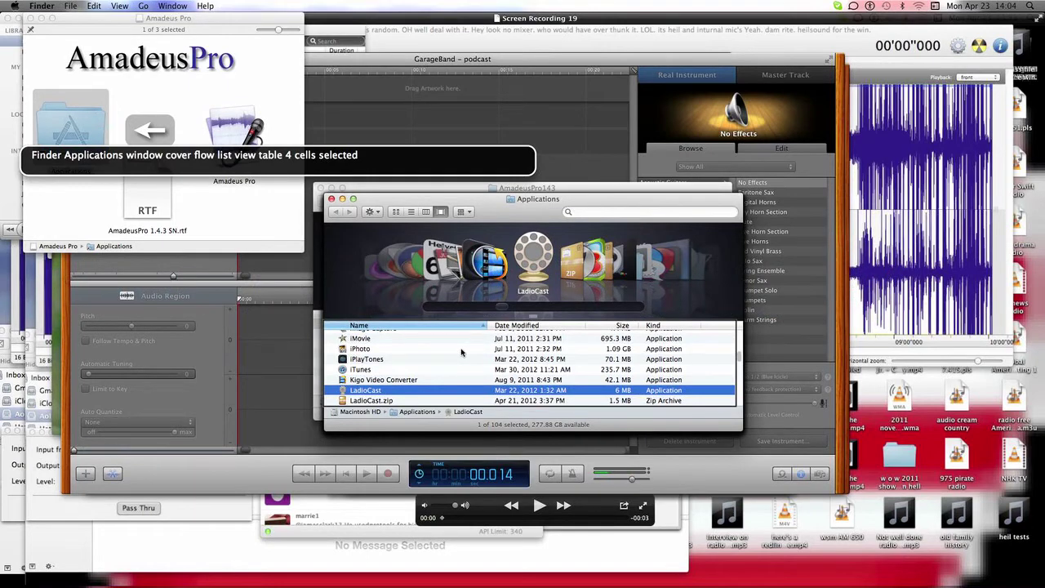
pyautogui.press('super+Tab')
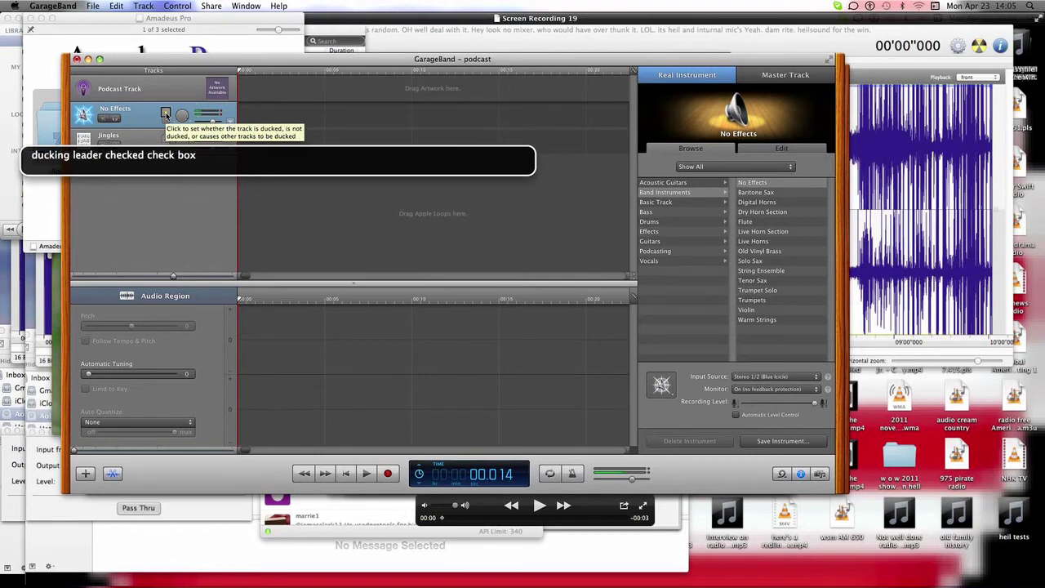
# - Sweep the No Effects track's pan through 52 percent right and 8 percent left, and return it to center
pyautogui.hotkey('ctrl', 'alt', 'shift', 'Up')
pyautogui.hotkey('ctrl', 'alt', 'Right')
pyautogui.hotkey('ctrl', 'alt', 'Left')
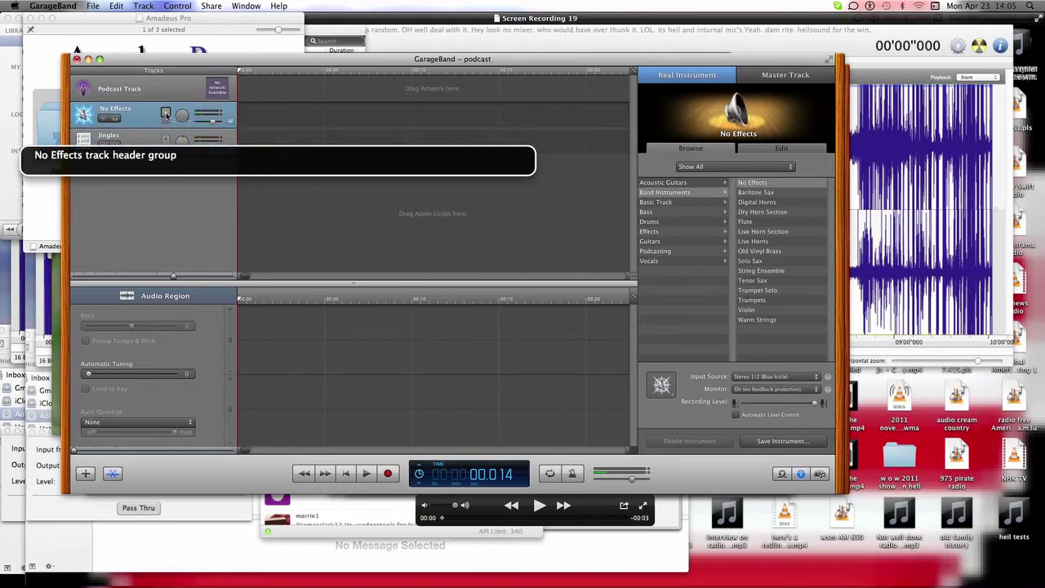
pyautogui.hotkey('ctrl', 'alt', 'shift', 'Down')
pyautogui.hotkey('ctrl', 'alt', 'Left')
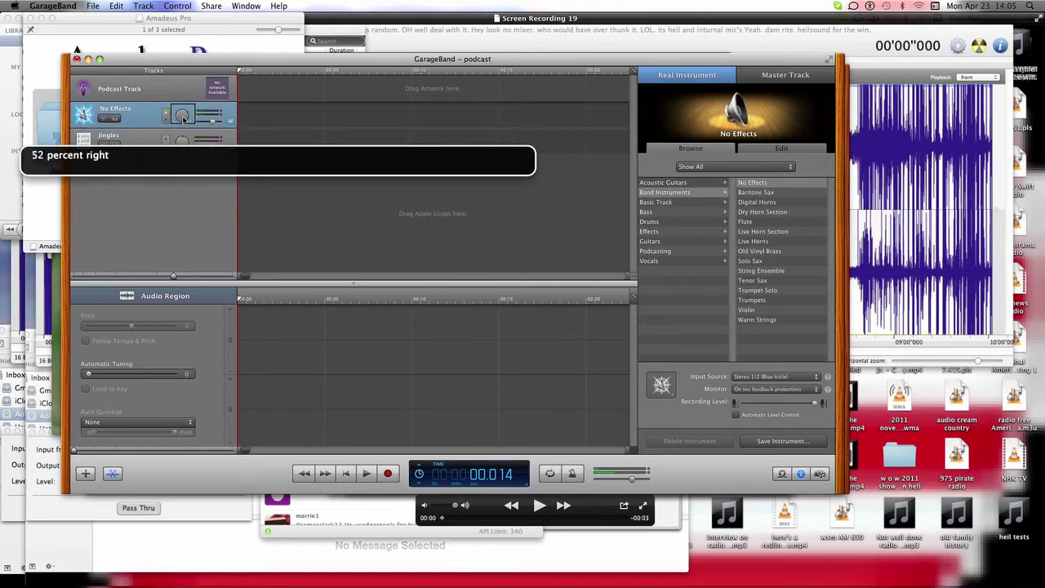
pyautogui.hotkey('ctrl', 'alt', 'Right')
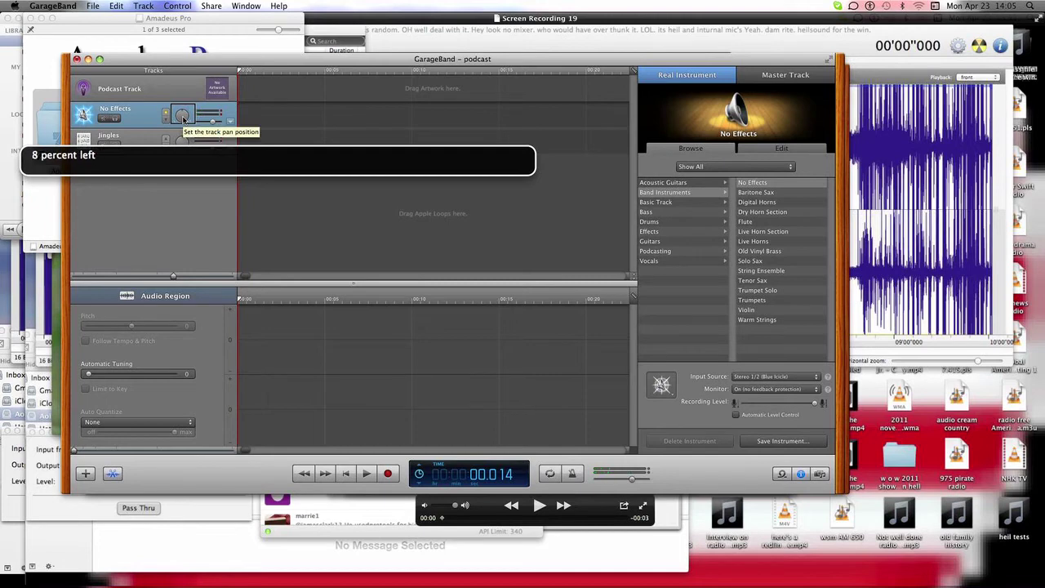
pyautogui.hotkey('ctrl', 'alt', 'Right')
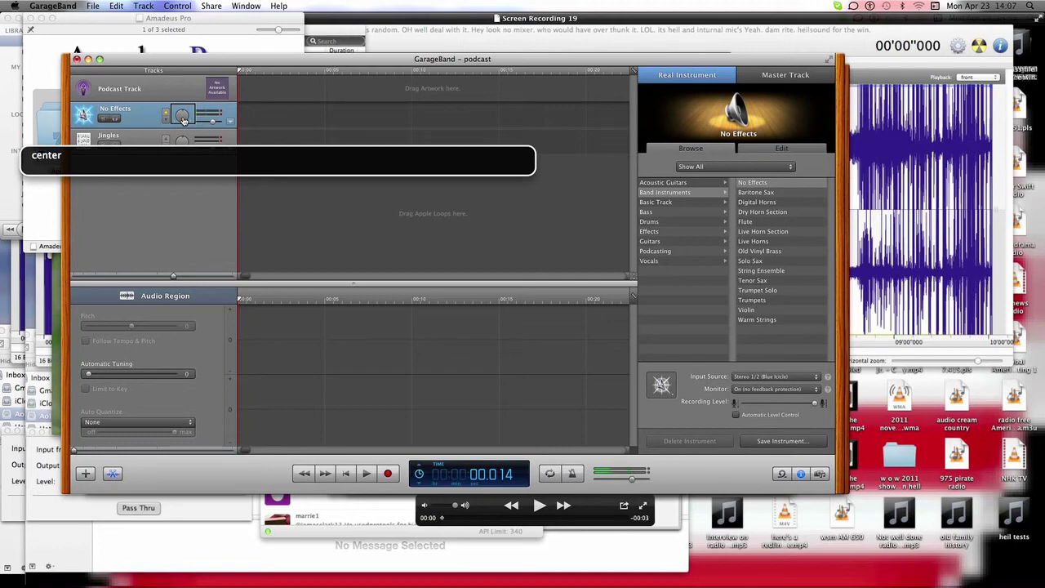
# - Switch to Finder's Applications folder, read through the LadioCast entry, and jump to App Store
pyautogui.press('super+Tab')
pyautogui.press('super+Tab')
pyautogui.press('super+shift+Tab')
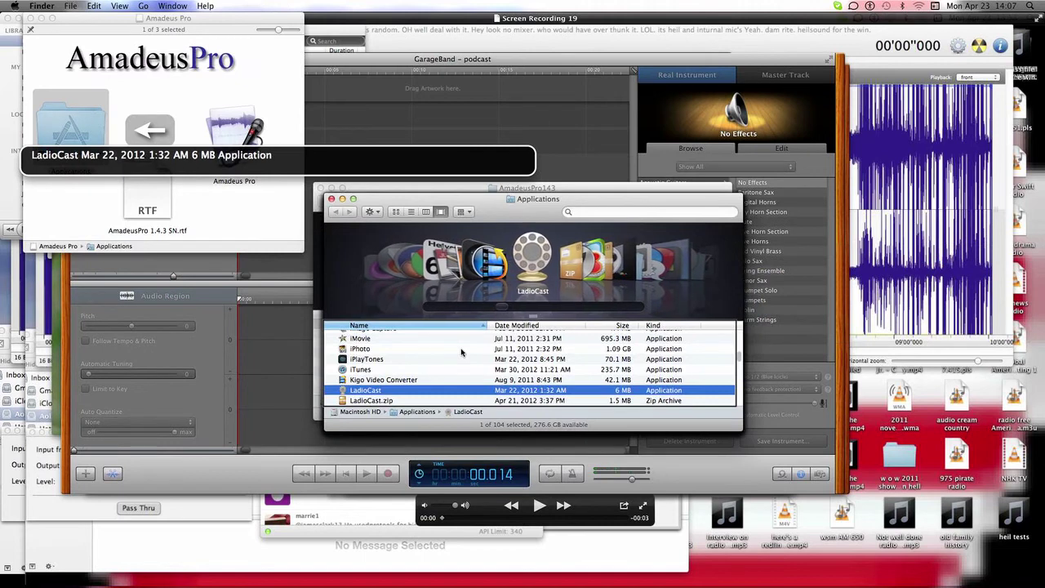
pyautogui.hotkey('ctrl', 'alt', 'shift', 'Down')
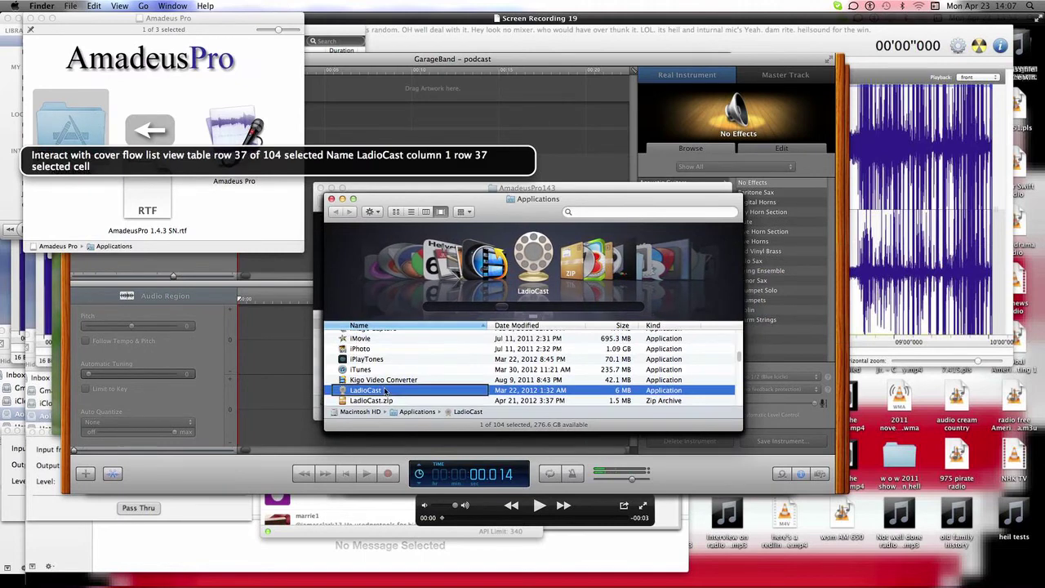
pyautogui.hotkey('ctrl', 'alt', 'shift', 'Down')
pyautogui.press('a')
pyautogui.hotkey('ctrl', 'alt', 'Right')
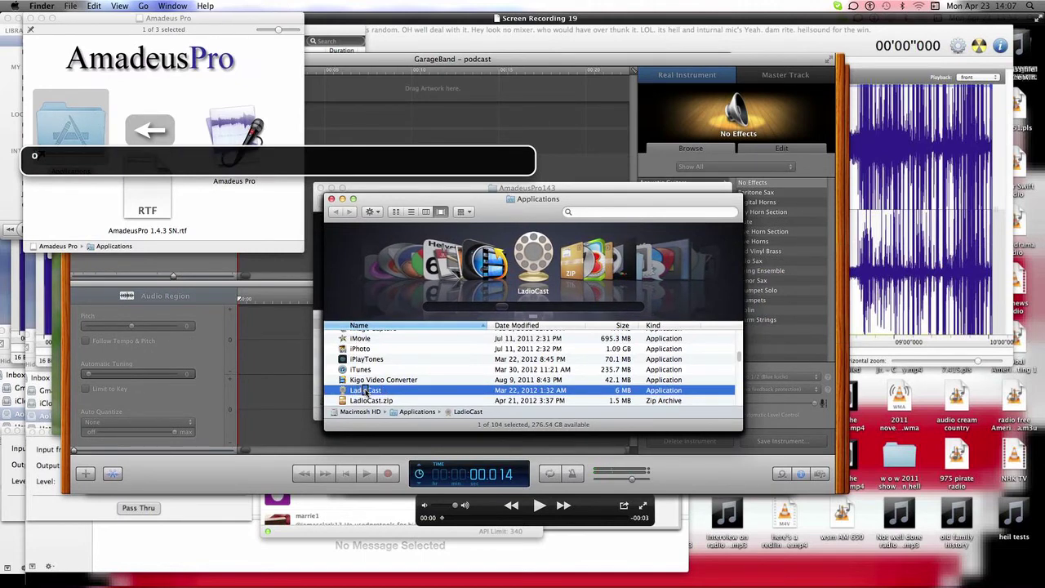
pyautogui.hotkey('ctrl', 'alt', 'Right')
pyautogui.hotkey('ctrl', 'alt', 'Right')
pyautogui.hotkey('ctrl', 'alt', 'Right')
pyautogui.hotkey('ctrl', 'alt', 'Right')
pyautogui.hotkey('ctrl', 'alt', 'Right')
pyautogui.hotkey('ctrl', 'alt', 'Right')
pyautogui.hotkey('ctrl', 'alt', 'shift', 'Up')
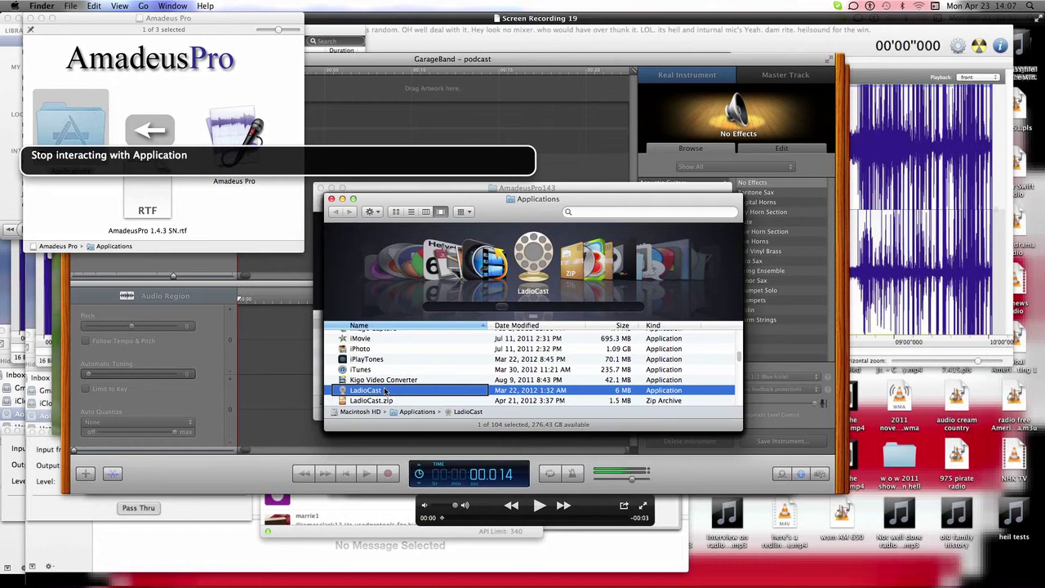
pyautogui.write('app')
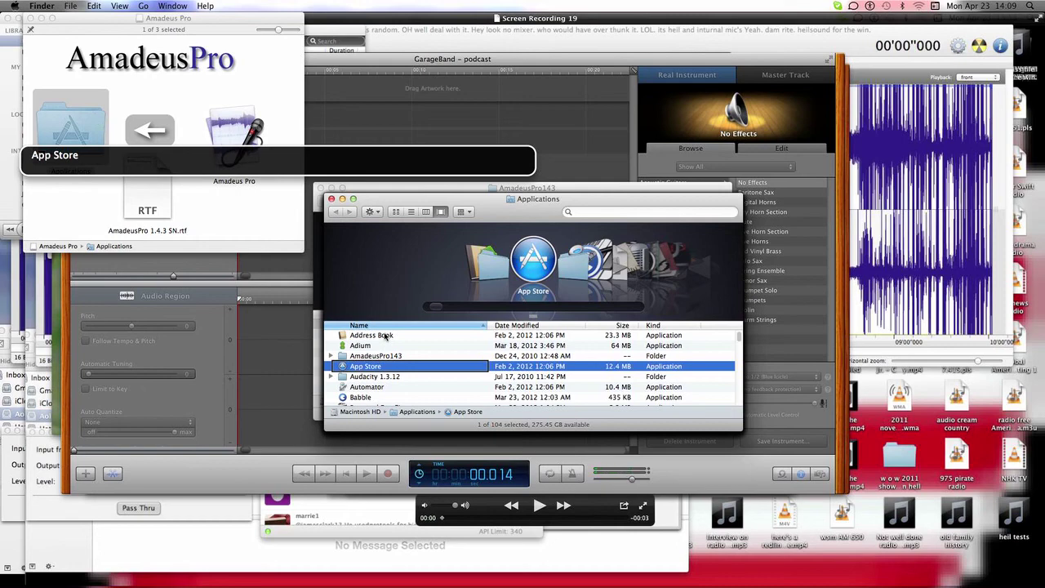
# - Switch to System Preferences and go to the section selector in the Sound settings
pyautogui.press('super+Tab')
pyautogui.press('super+Tab')
pyautogui.press('super+Tab')
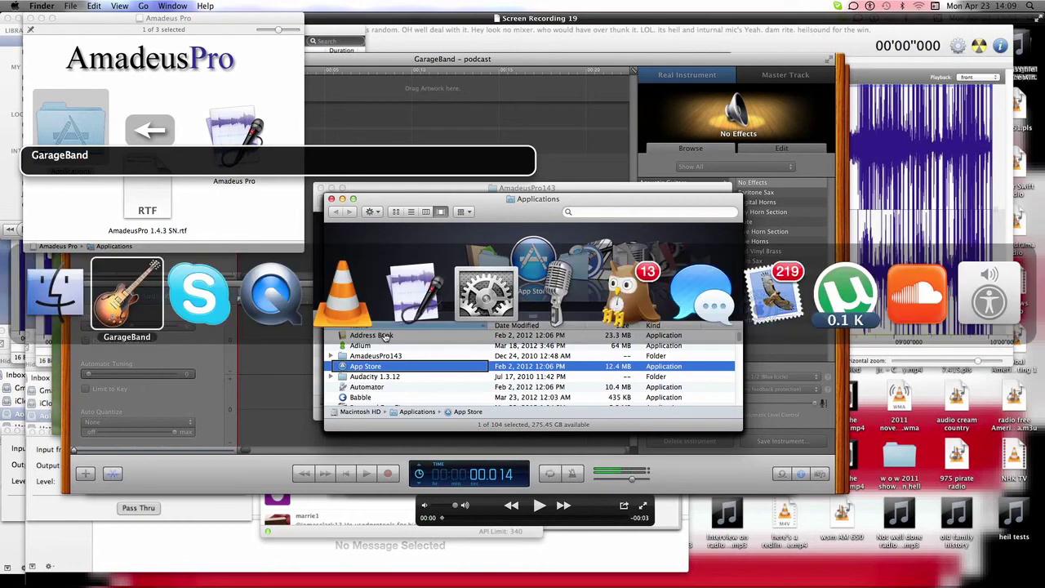
pyautogui.press('super+Tab')
pyautogui.press('super+Tab')
pyautogui.press('super+Tab')
pyautogui.press('super+Tab')
pyautogui.press('super+Tab')
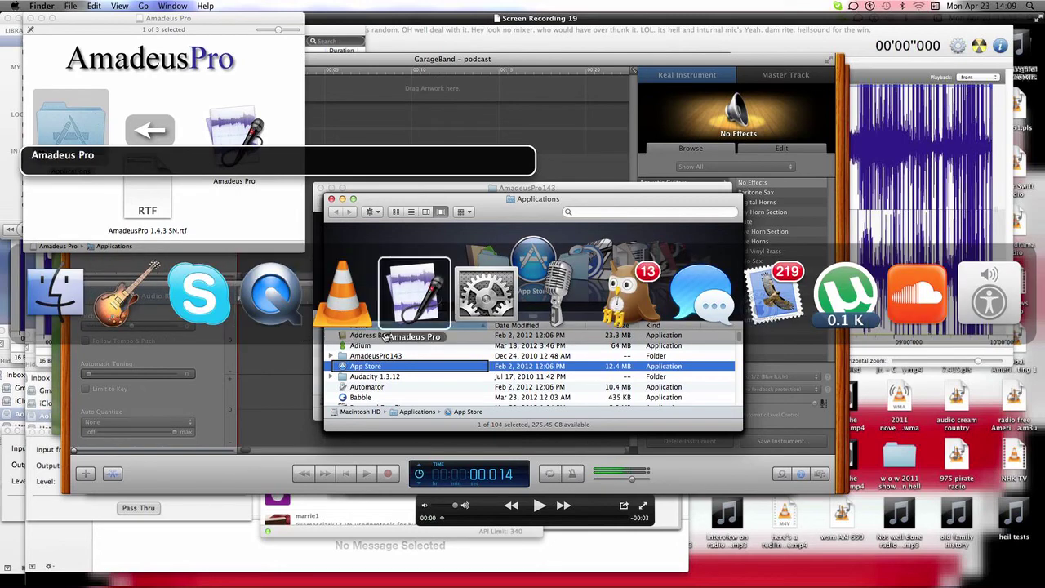
pyautogui.press('super+shift+Tab')
pyautogui.press('super+shift+Tab')
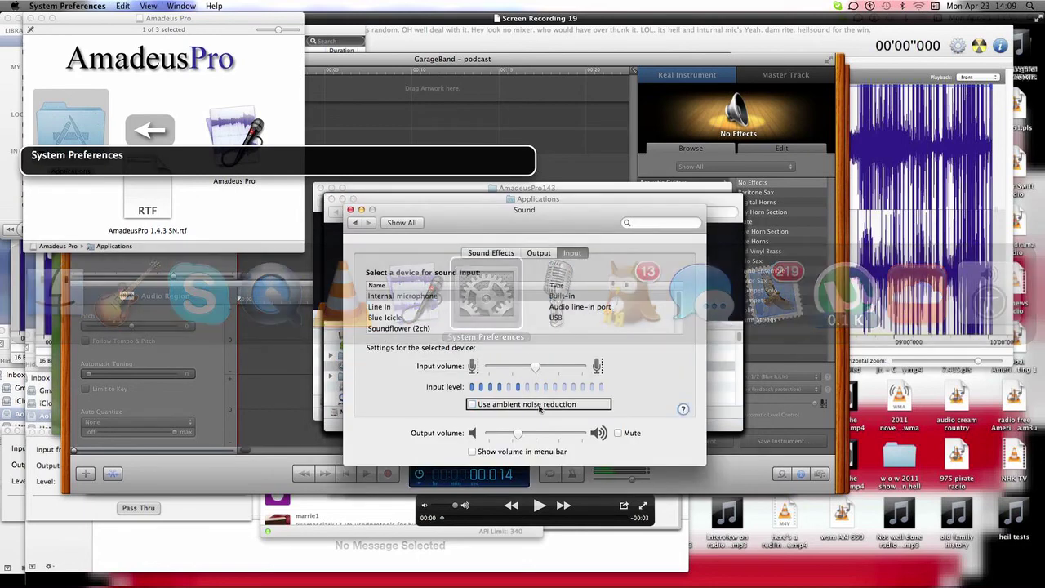
pyautogui.hotkey('shift', 'Tab')
pyautogui.hotkey('shift', 'Tab')
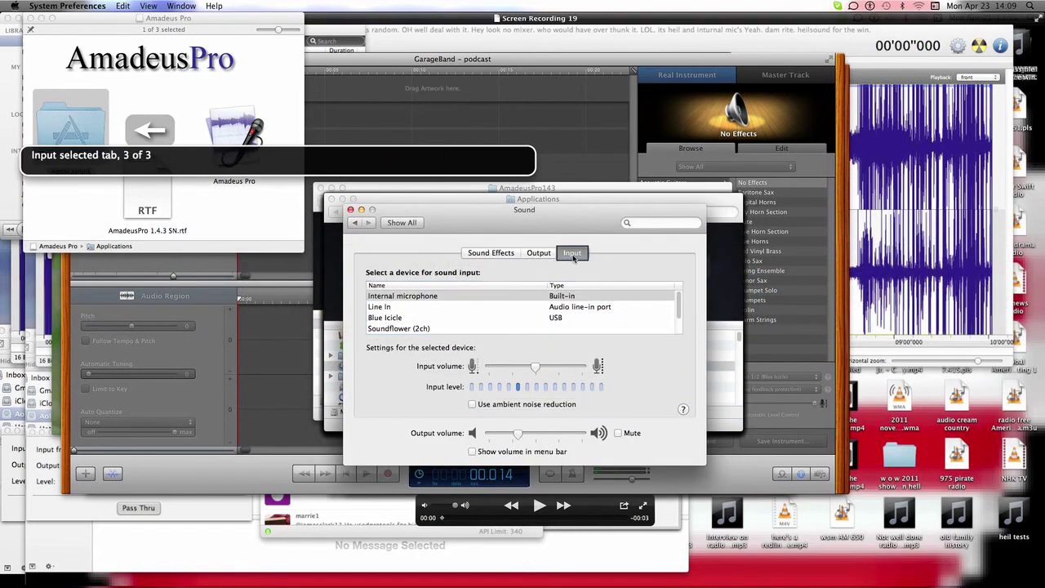
# - Set the system's sound output device to Soundflower (2ch)
pyautogui.press('Left')
pyautogui.press('space')
pyautogui.press('Tab')
pyautogui.press('Down')
pyautogui.press('Up')
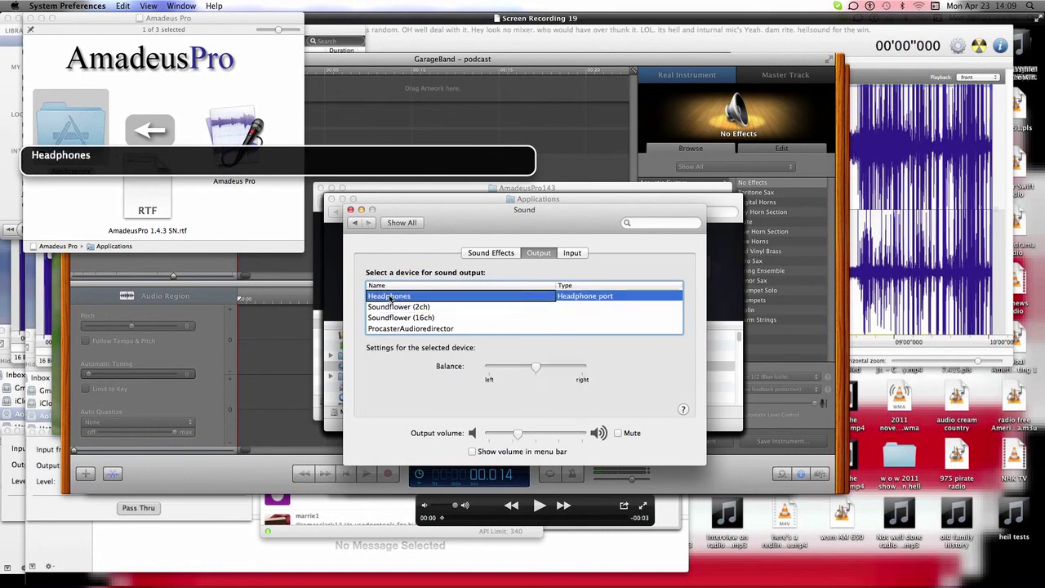
pyautogui.press('Down')
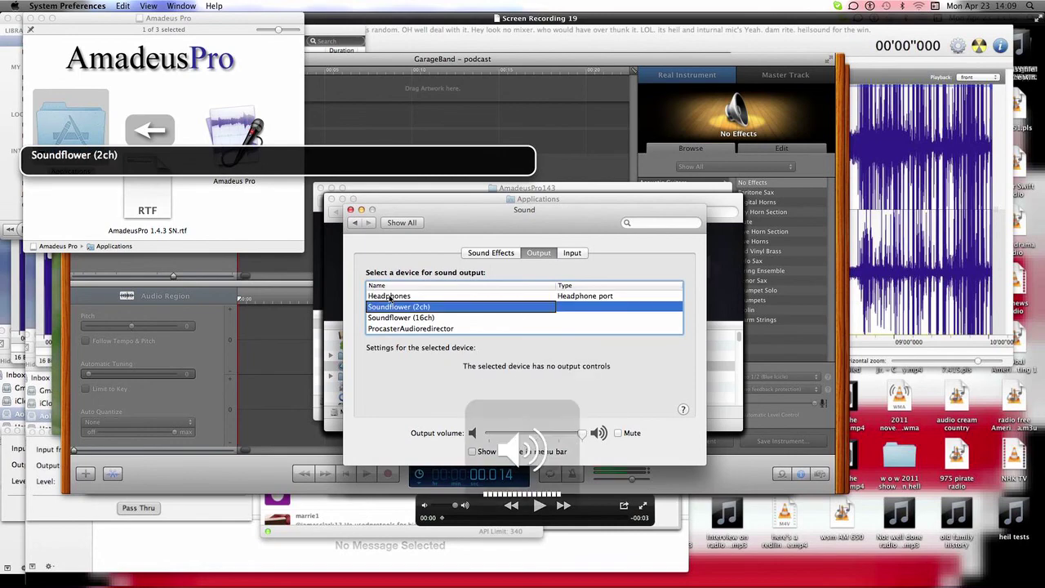
# - Switch to Finder and open the Audio folder inside Macintosh HD's Library
pyautogui.hotkey('ctrl', 'alt', 'd')
pyautogui.hotkey('ctrl', 'alt', 'space')
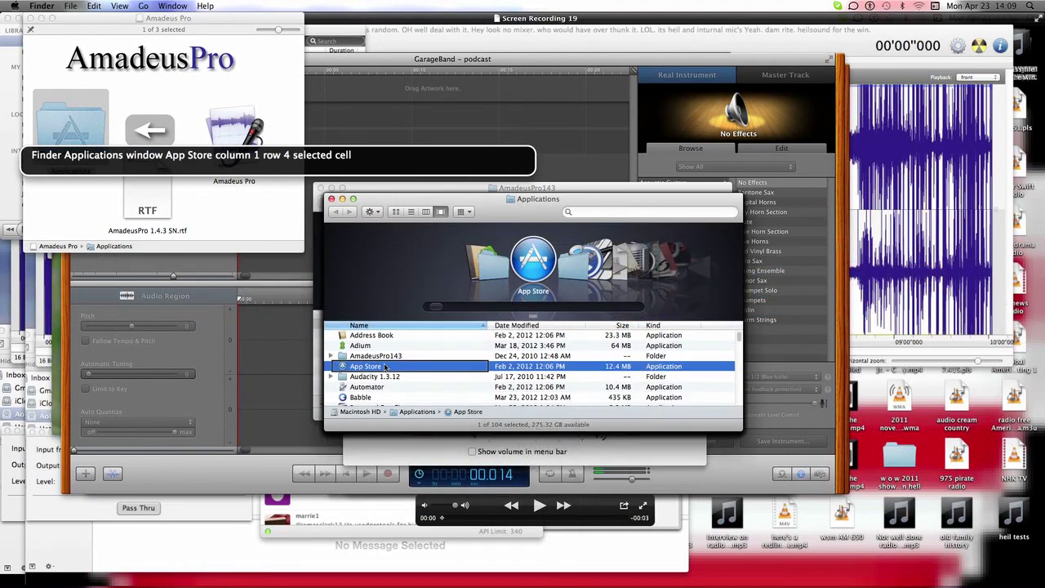
pyautogui.press('super+shift+c')
pyautogui.press('super+Down')
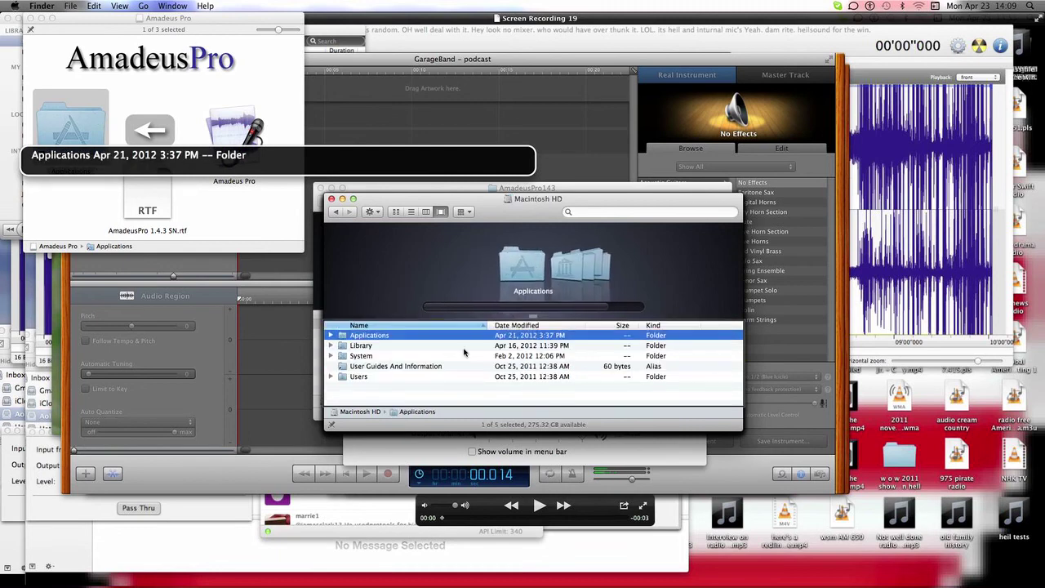
pyautogui.press('Down')
pyautogui.press('super+Down')
pyautogui.press('Down')
pyautogui.press('Down')
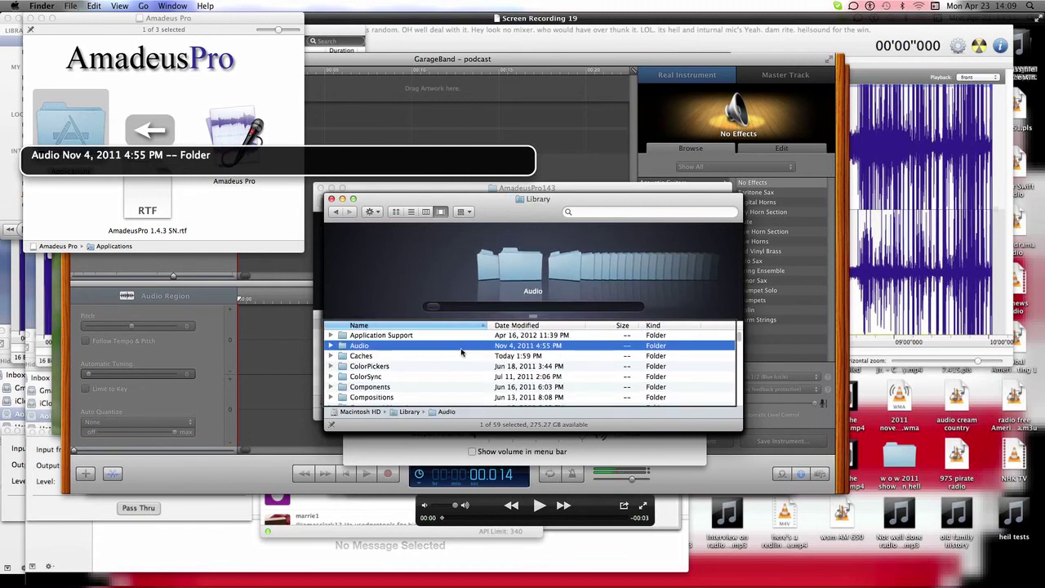
pyautogui.press('Up')
pyautogui.press('super+Down')
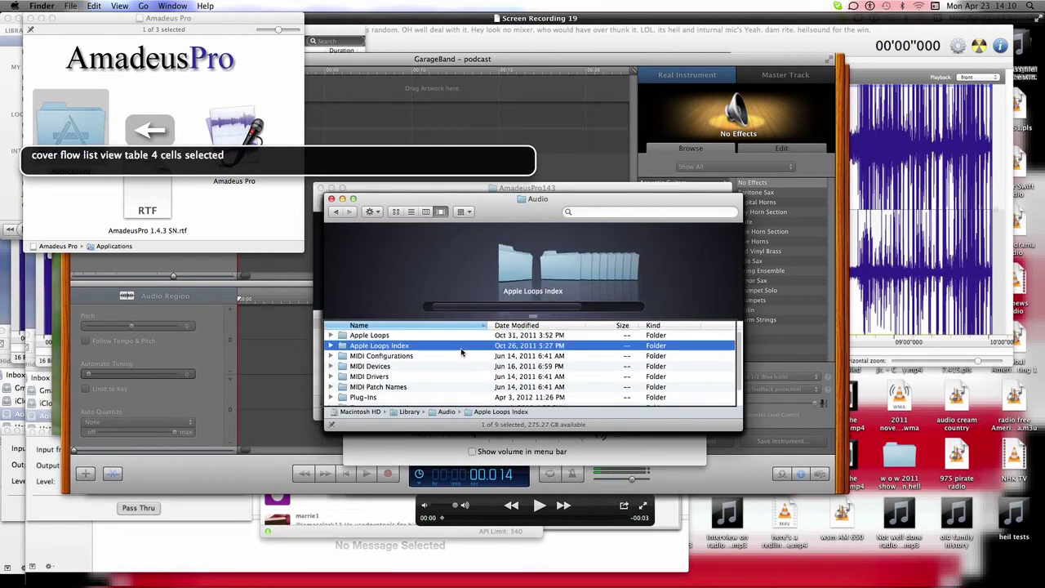
# - Open the People folder under Apple Loops, Apple, iLife Sound Effects
pyautogui.press('super+Down')
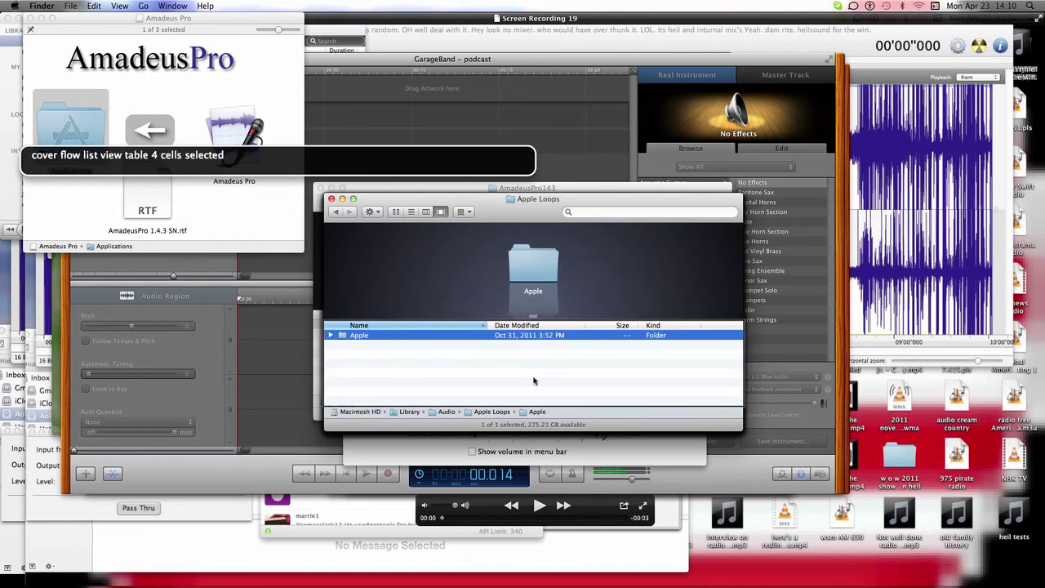
pyautogui.press('super+Down')
pyautogui.press('Down')
pyautogui.press('super+Down')
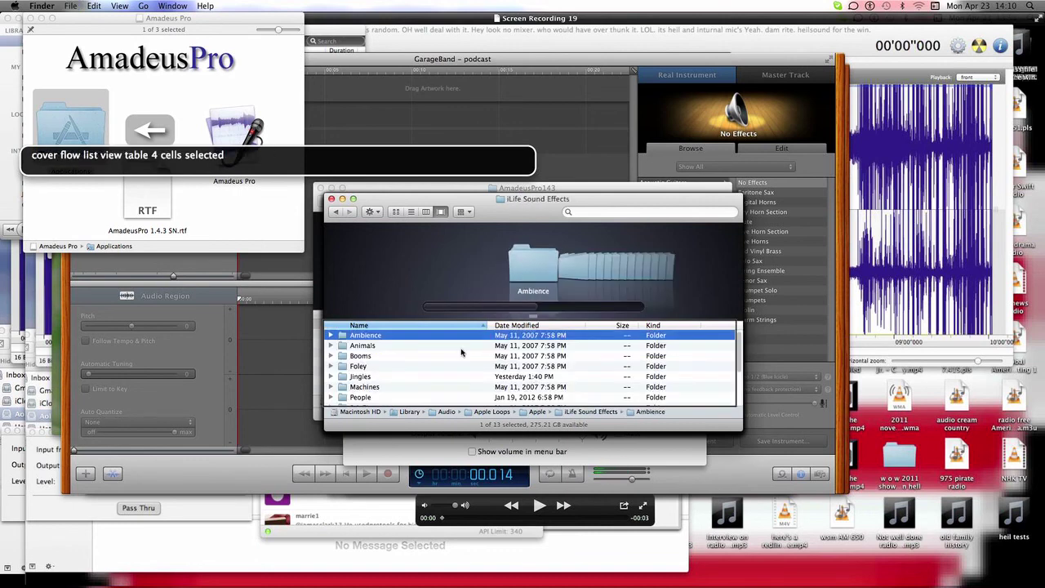
pyautogui.press('p')
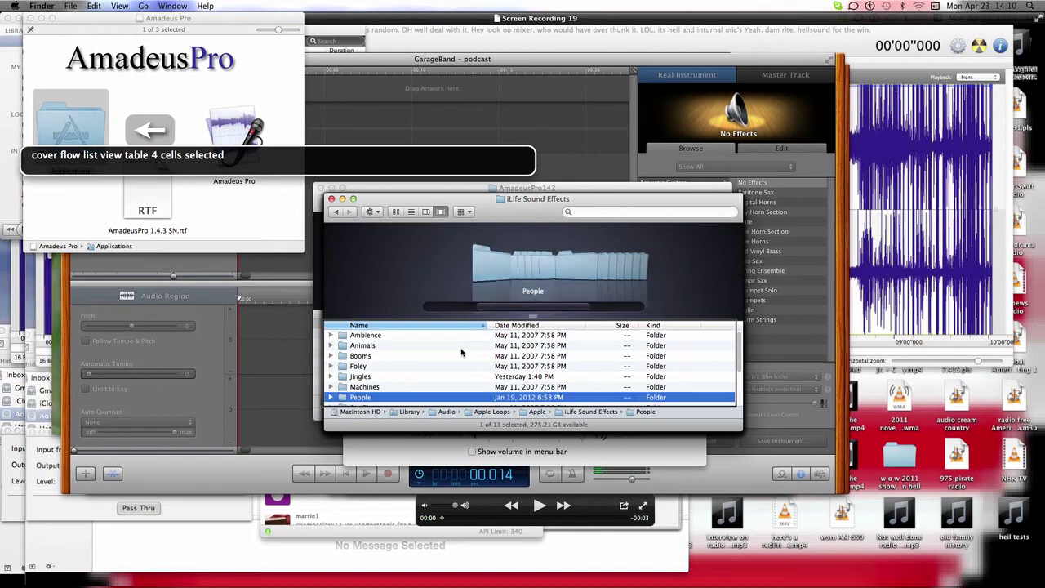
pyautogui.press('super+Down')
# - Preview Clapping Crowd Studio 03.caf with Quick Look and close the preview
pyautogui.press('Down')
pyautogui.press('Down')
pyautogui.press('Down')
pyautogui.press('Down')
pyautogui.press('Down')
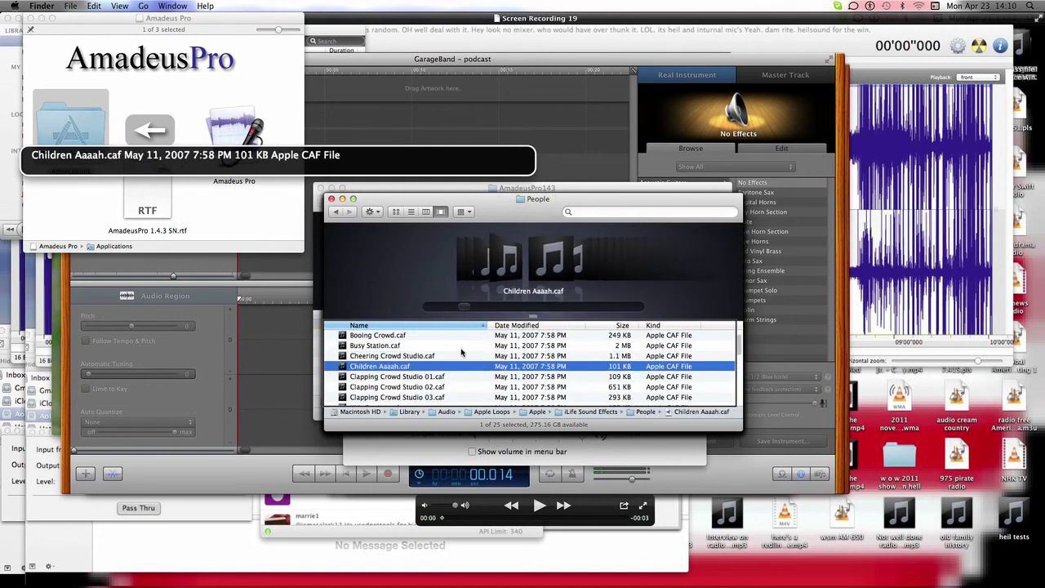
pyautogui.press('Up')
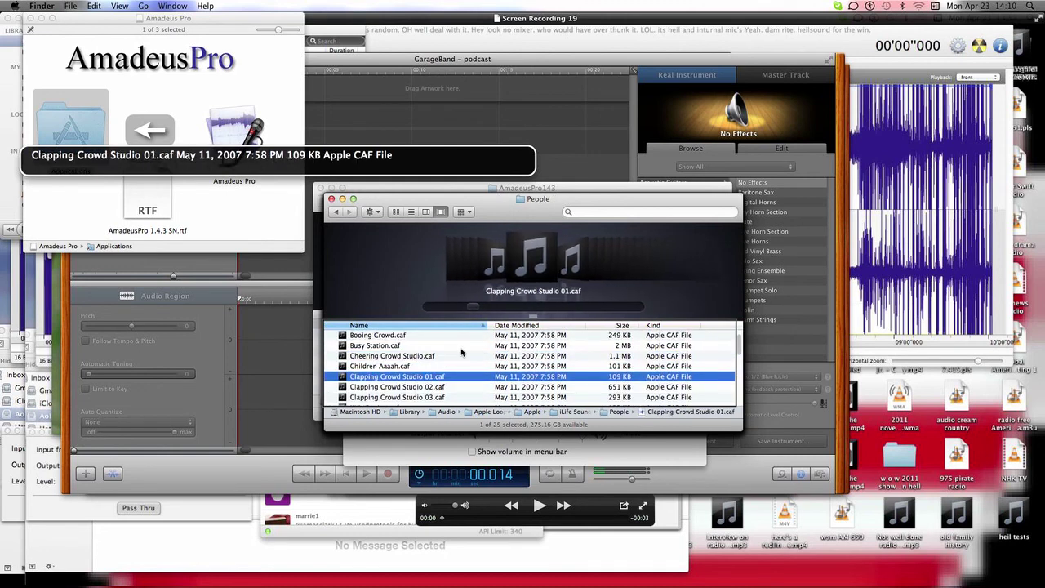
pyautogui.press('Down')
pyautogui.press('Down')
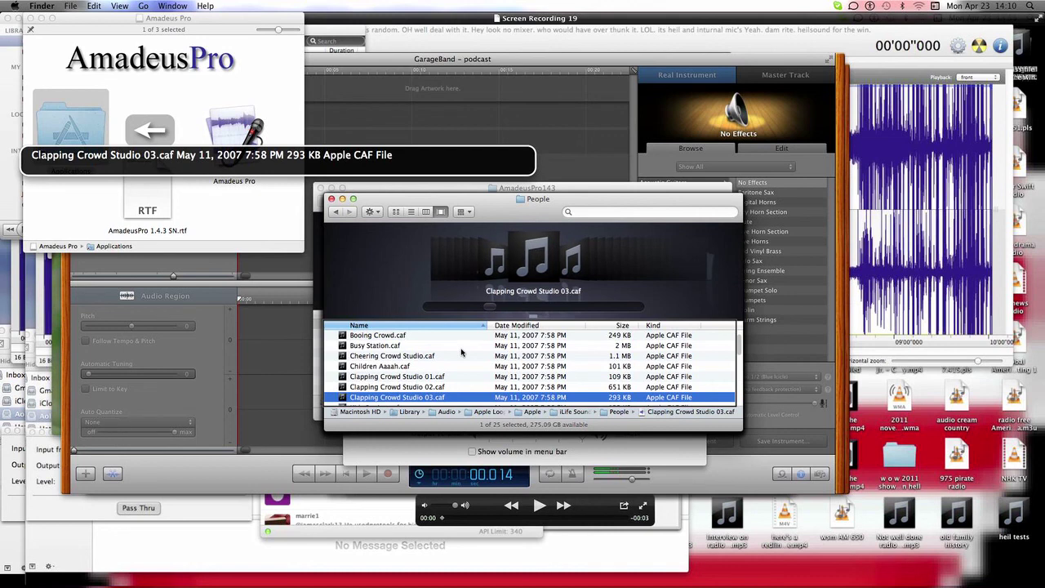
pyautogui.press('space')
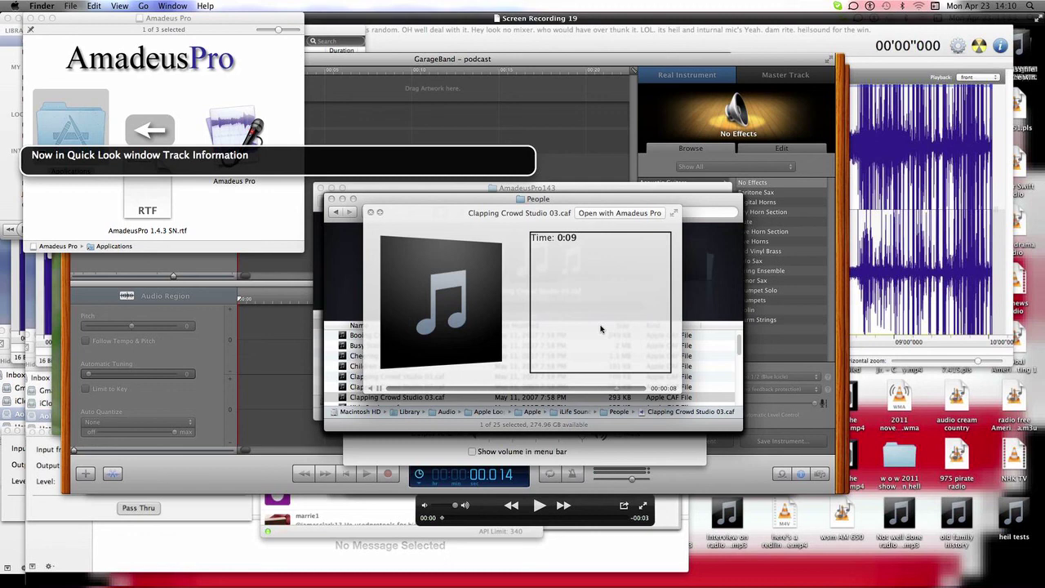
pyautogui.press('space')
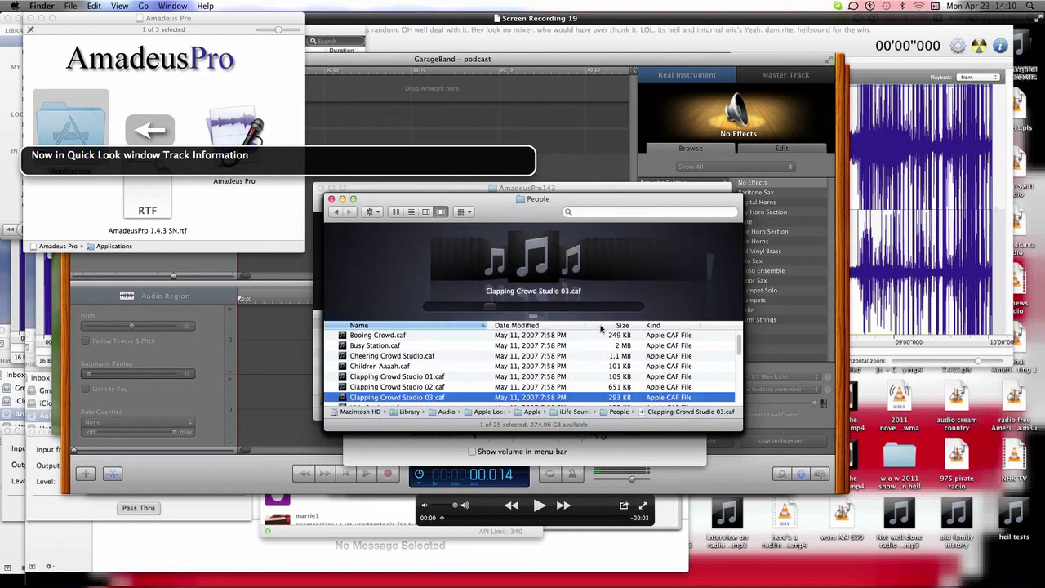
# - Preview Booing Crowd.caf from the People folder with Quick Look
pyautogui.press('Home')
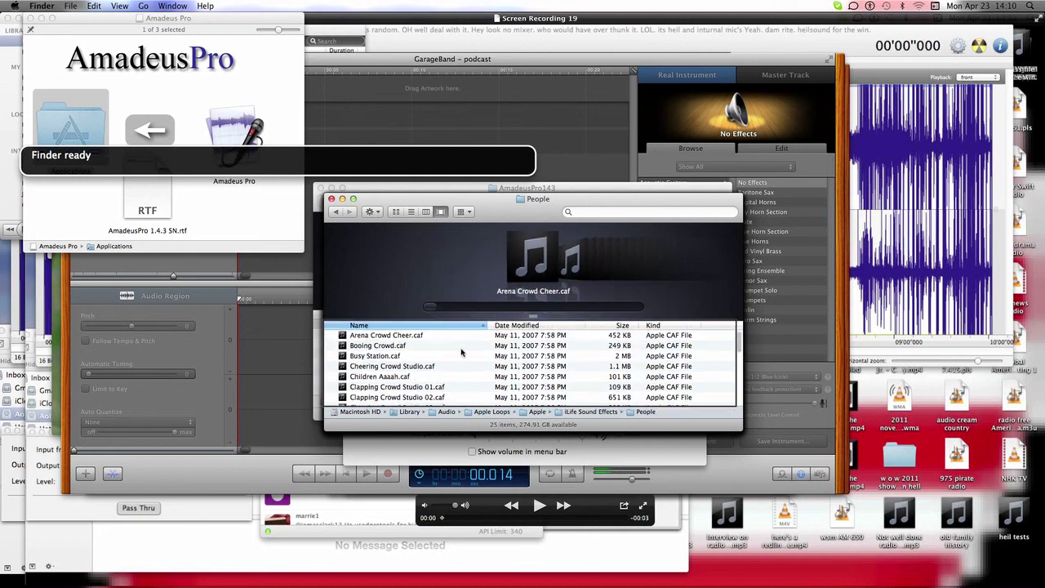
pyautogui.press('Down')
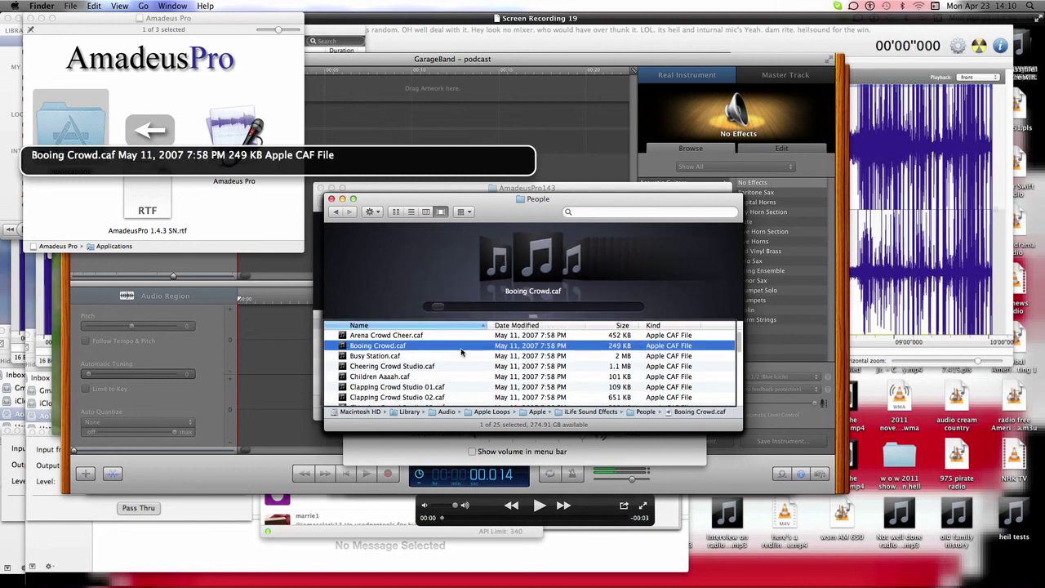
pyautogui.press('space')
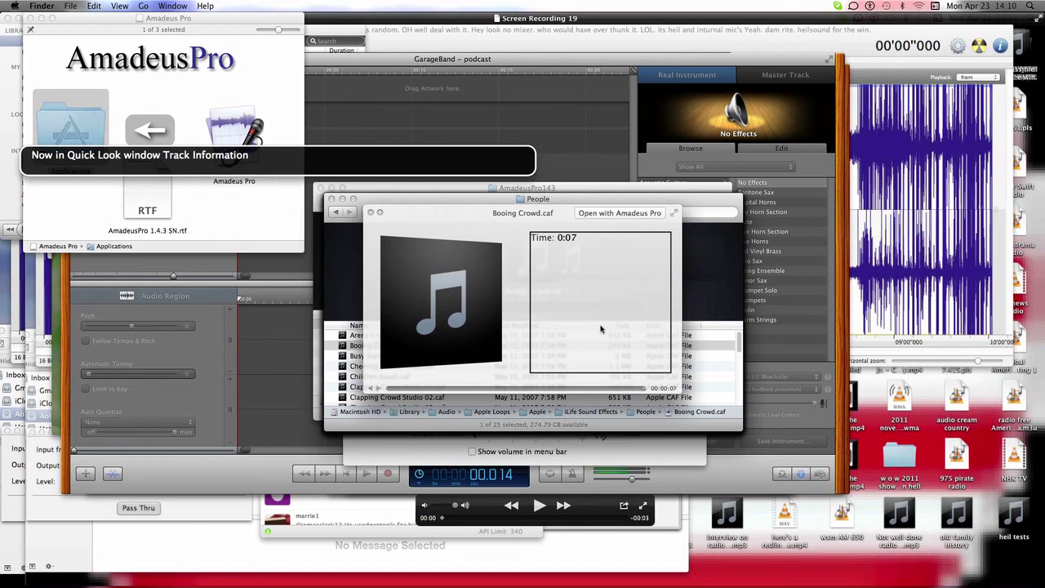
# - Close the Booing Crowd.caf preview and jump to the last item in the People folder
pyautogui.press('space')
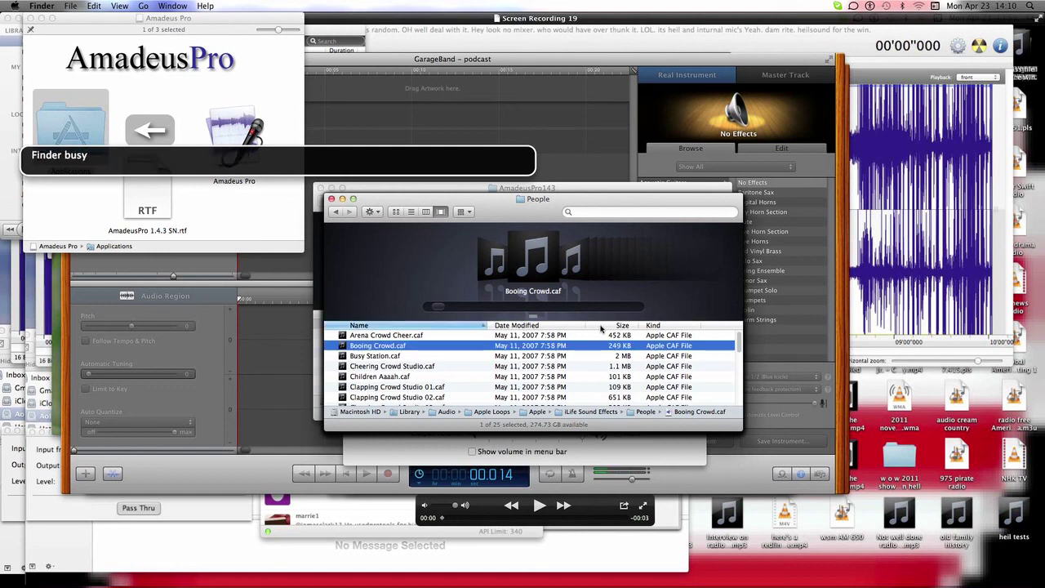
pyautogui.hotkey('alt', 'Down')
pyautogui.press('Up')
pyautogui.press('Down')
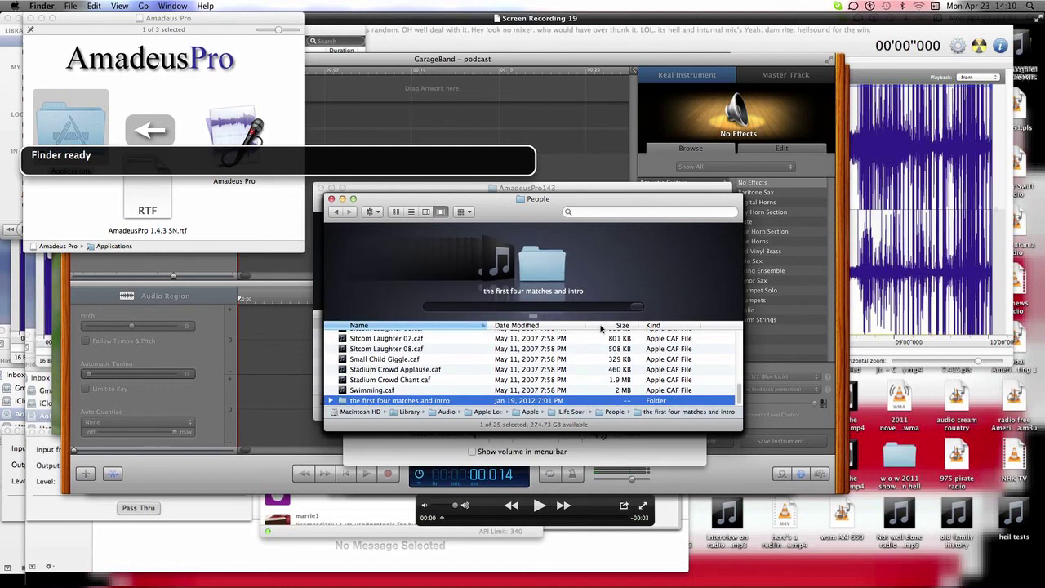
pyautogui.press('Up')
pyautogui.press('super+alt+a')
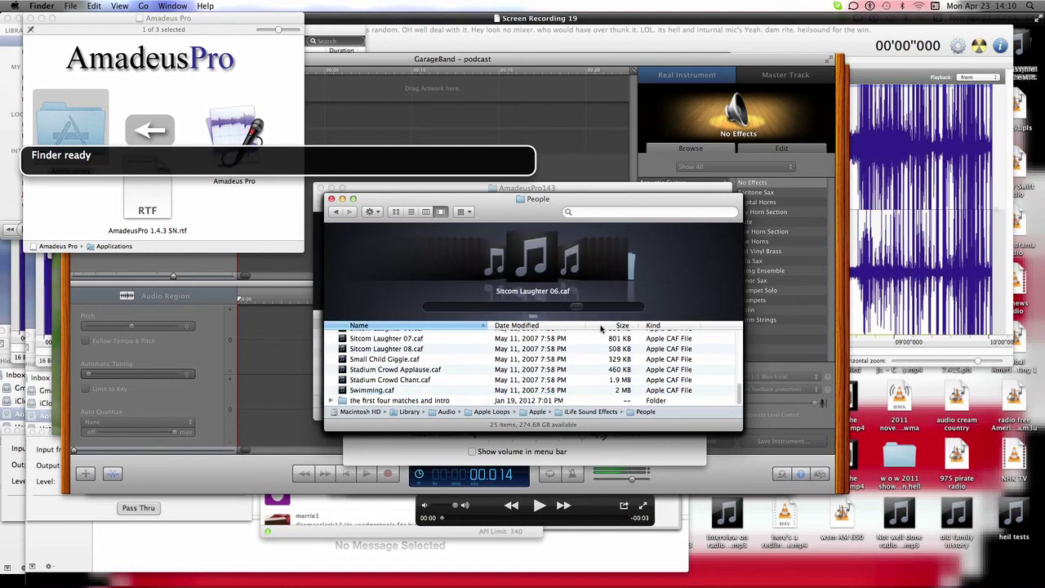
pyautogui.press('super+Tab')
pyautogui.press('super+Tab')
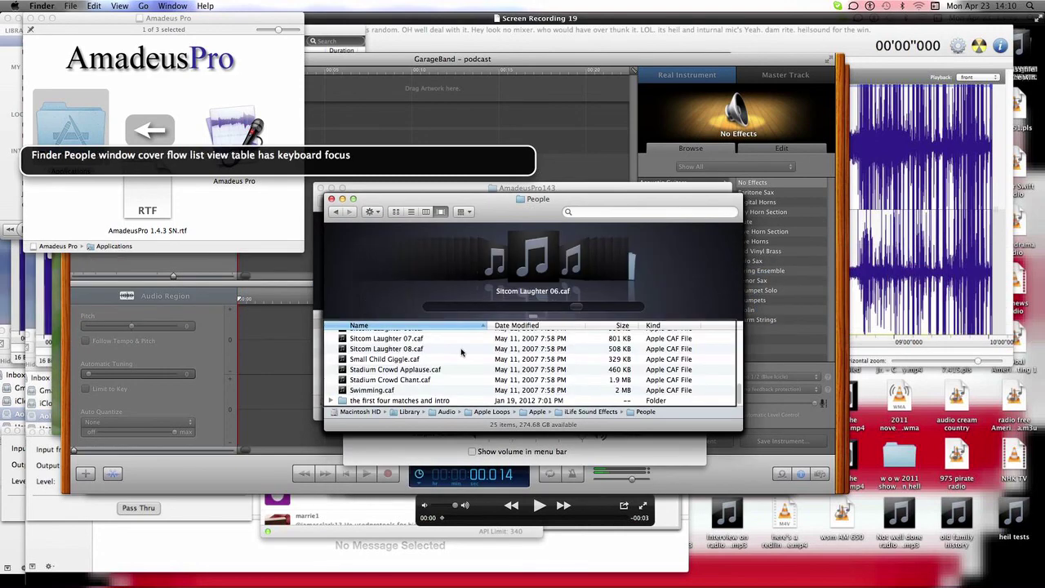
# - Select Sitcom Laughter 06.caf in the People folder and play it with Quick Look
pyautogui.press('Down')
pyautogui.hotkey('alt', 'Down')
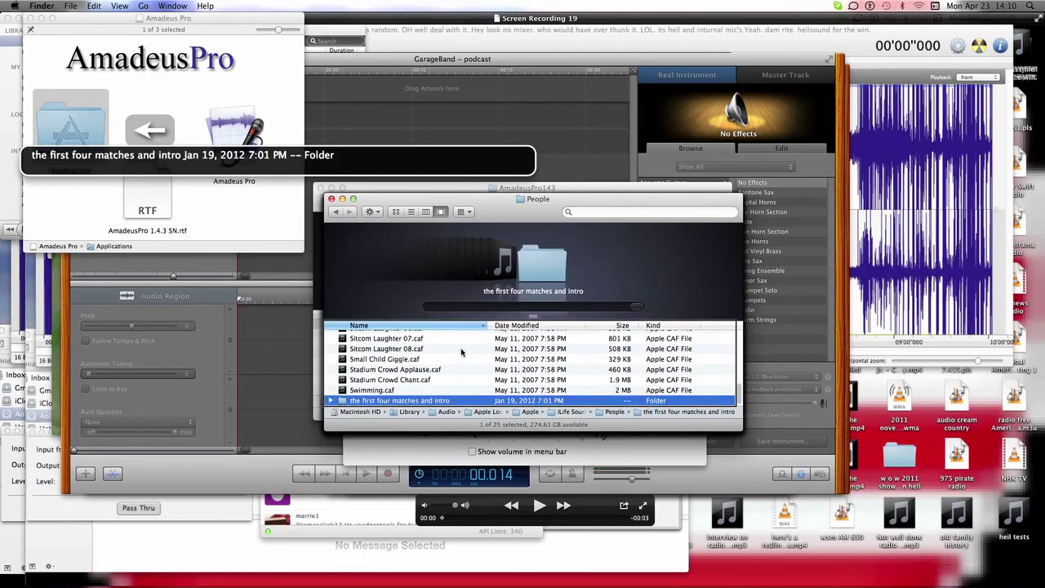
pyautogui.press('Up')
pyautogui.press('Up')
pyautogui.press('Up')
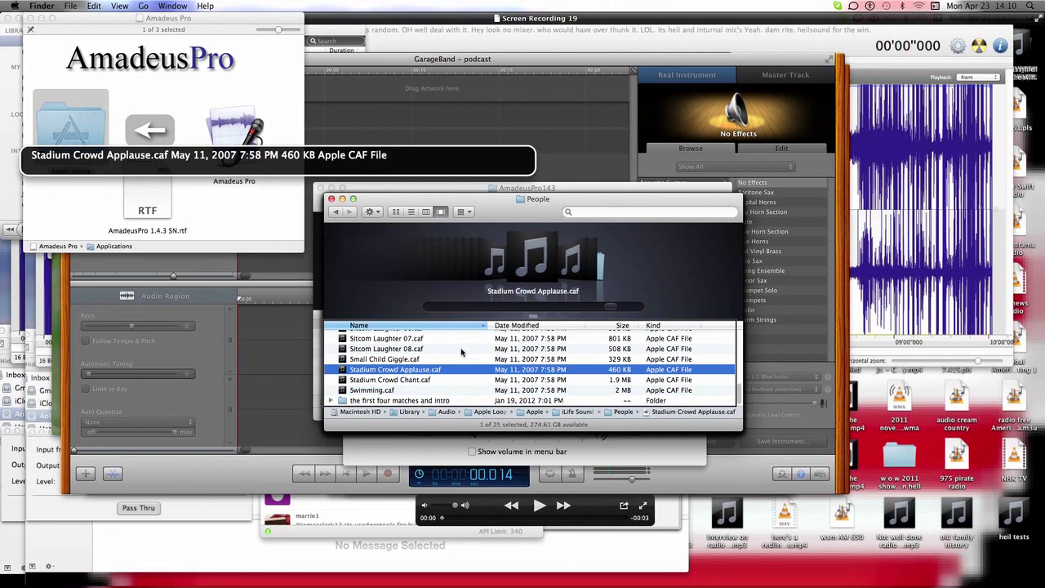
pyautogui.press('Down')
pyautogui.press('Up')
pyautogui.press('Up')
pyautogui.press('Up')
pyautogui.press('Up')
pyautogui.press('Up')
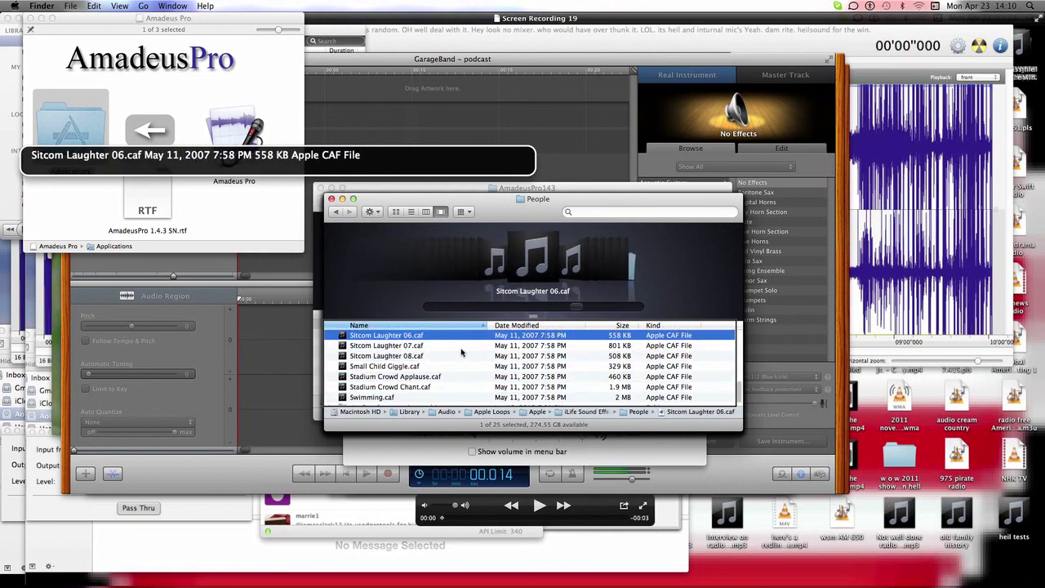
pyautogui.press('space')
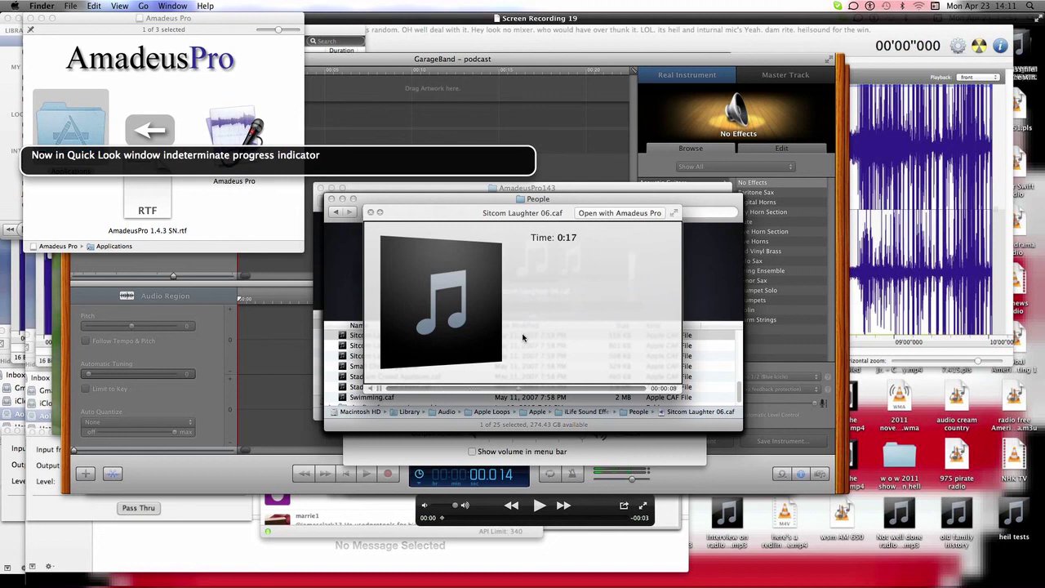
# - Switch to QuickTime Player and its Screen Recording window
pyautogui.press('super+Tab')
pyautogui.press('super+Tab')
pyautogui.press('super+Tab')
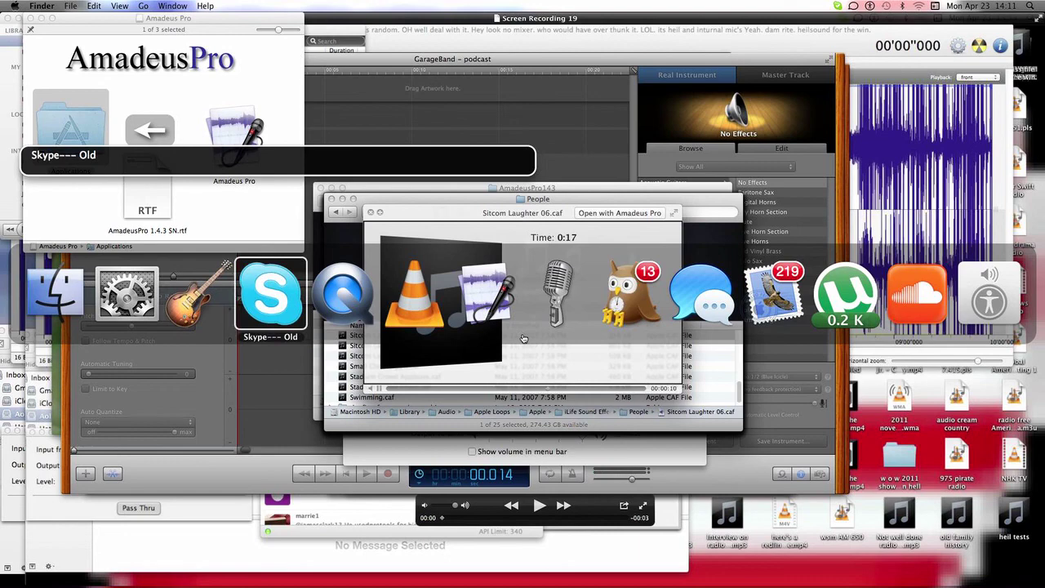
pyautogui.press('super+Tab')
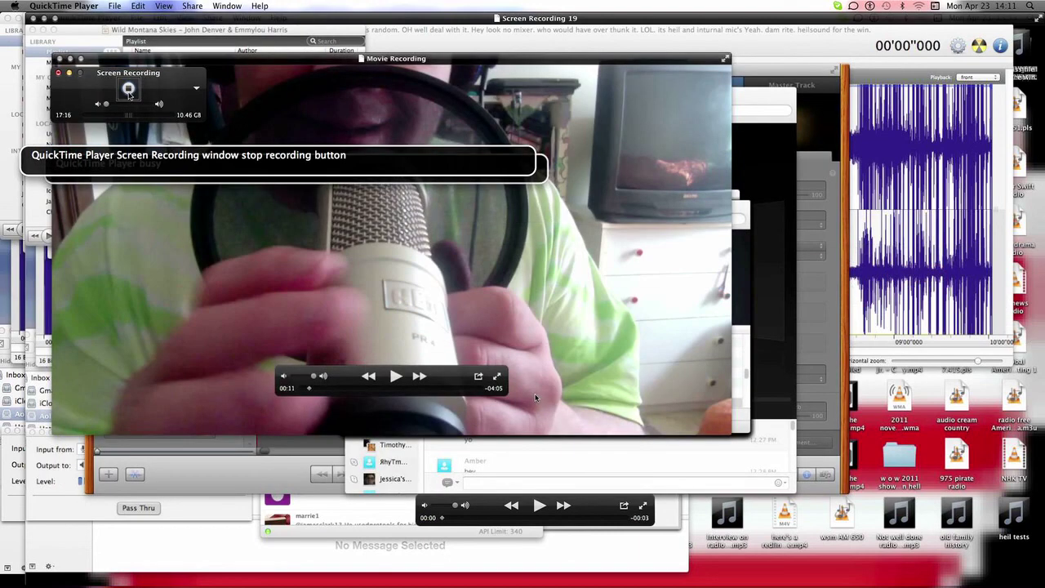